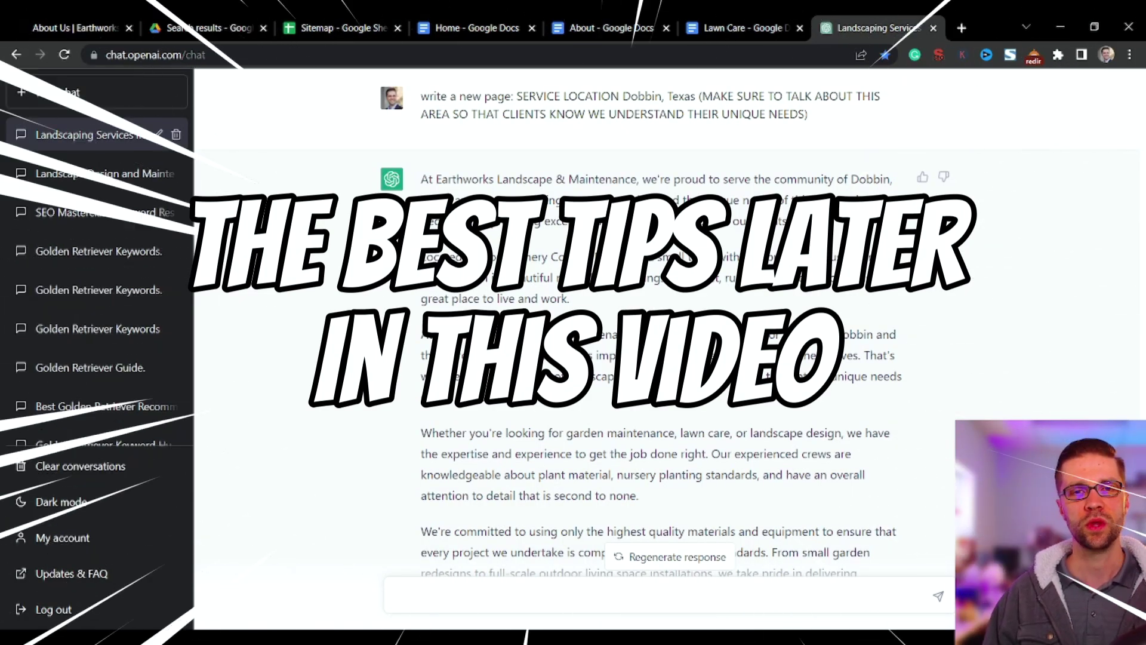
pyautogui.scroll(-3, 535, 371)
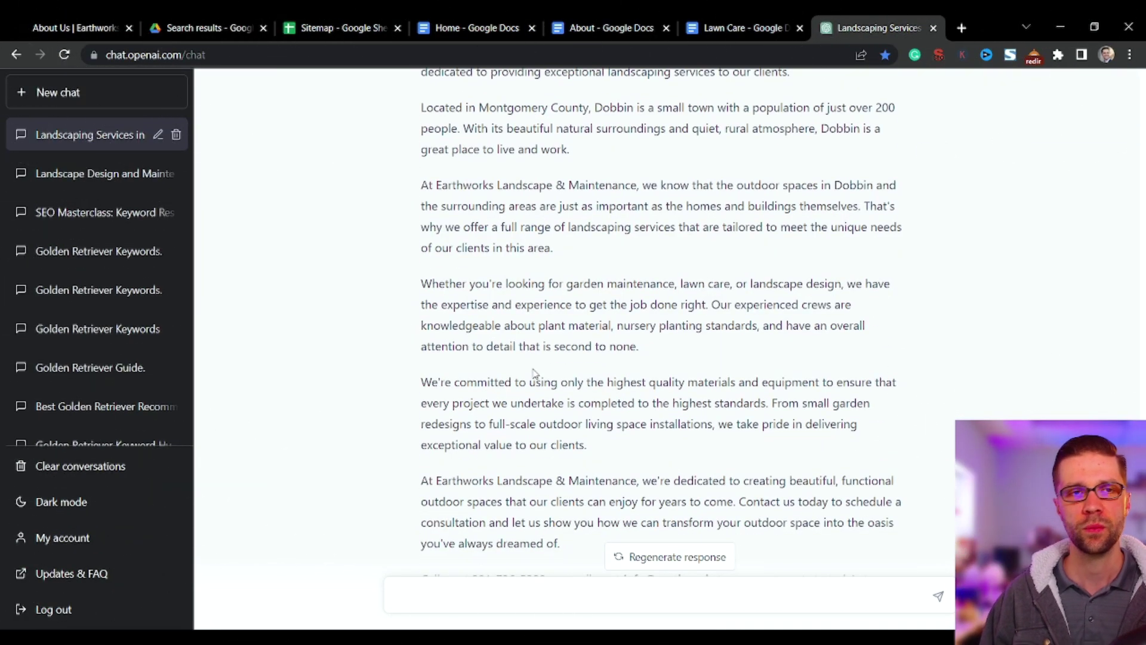
pyautogui.scroll(6, 455, 315)
pyautogui.moveTo(416, 423); pyautogui.dragTo(603, 583)
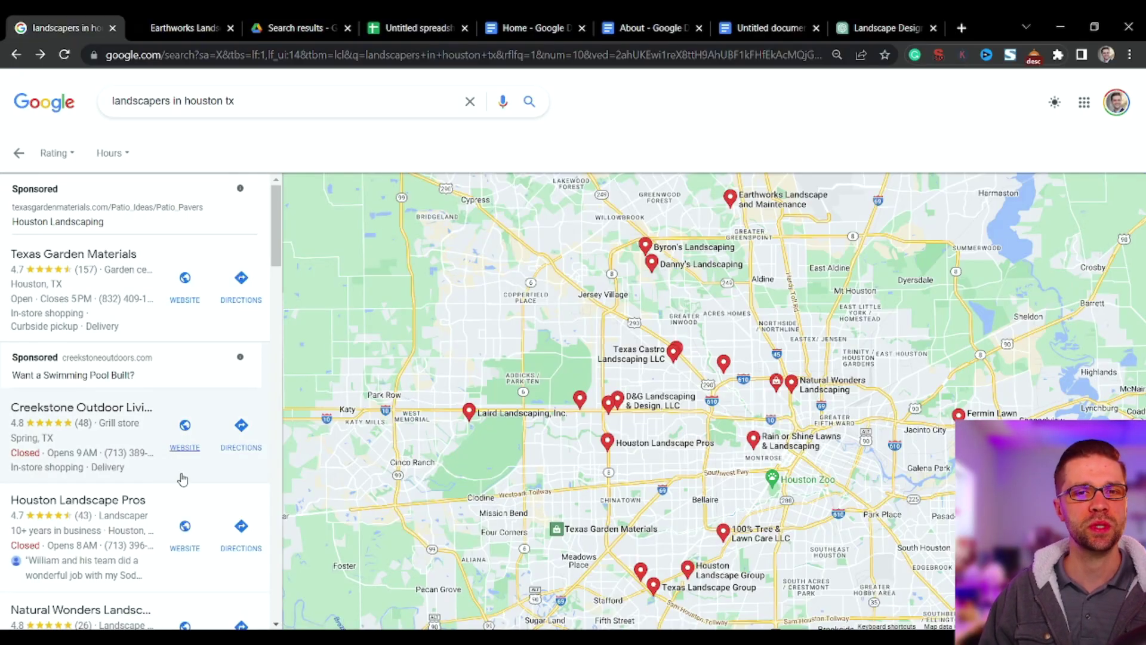
# Look through the Houston landscaper listings and open the website of Earthworks Landscape and Maintenance
pyautogui.scroll(-5, 176, 430)
pyautogui.scroll(-20, 161, 358)
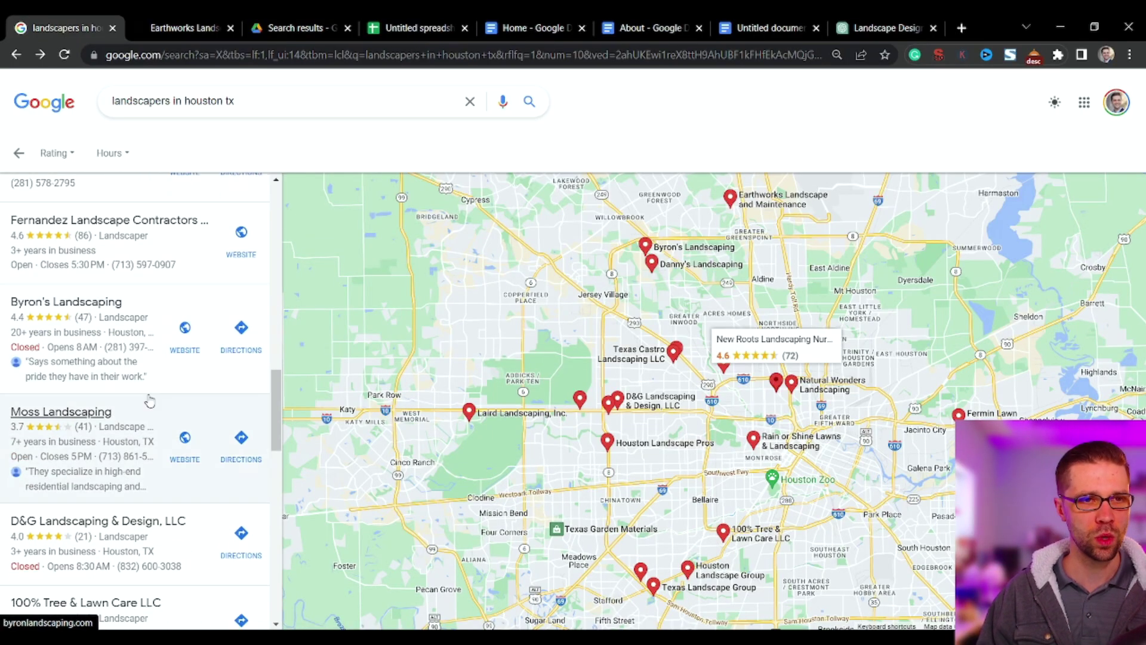
pyautogui.scroll(2, 248, 404)
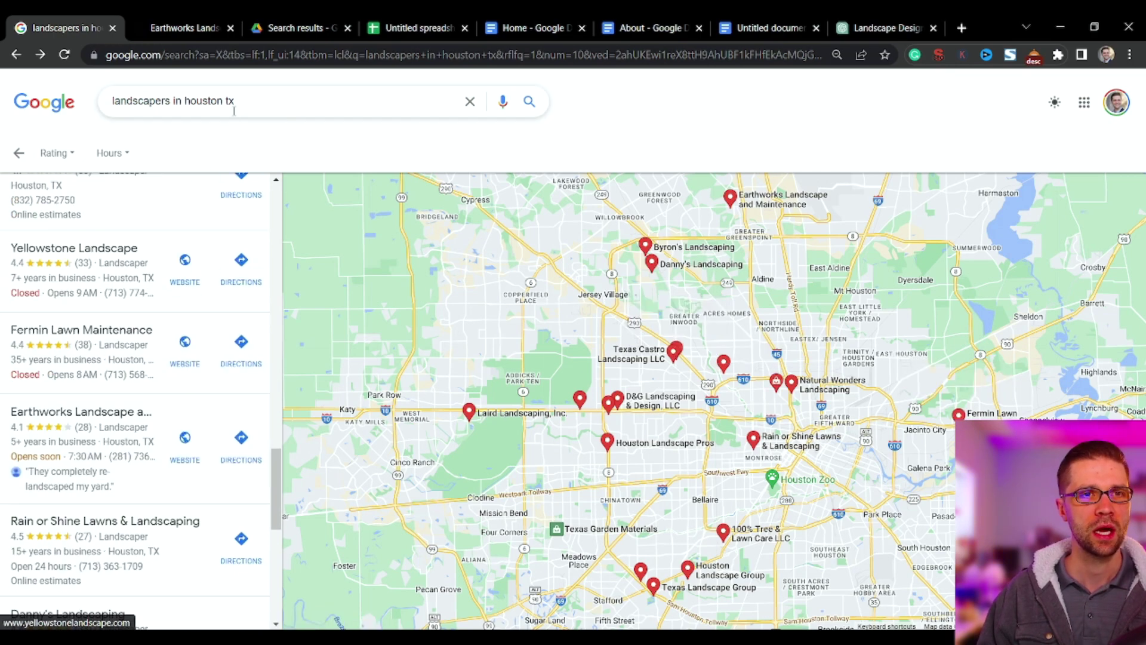
pyautogui.moveTo(235, 101); pyautogui.dragTo(66, 113)
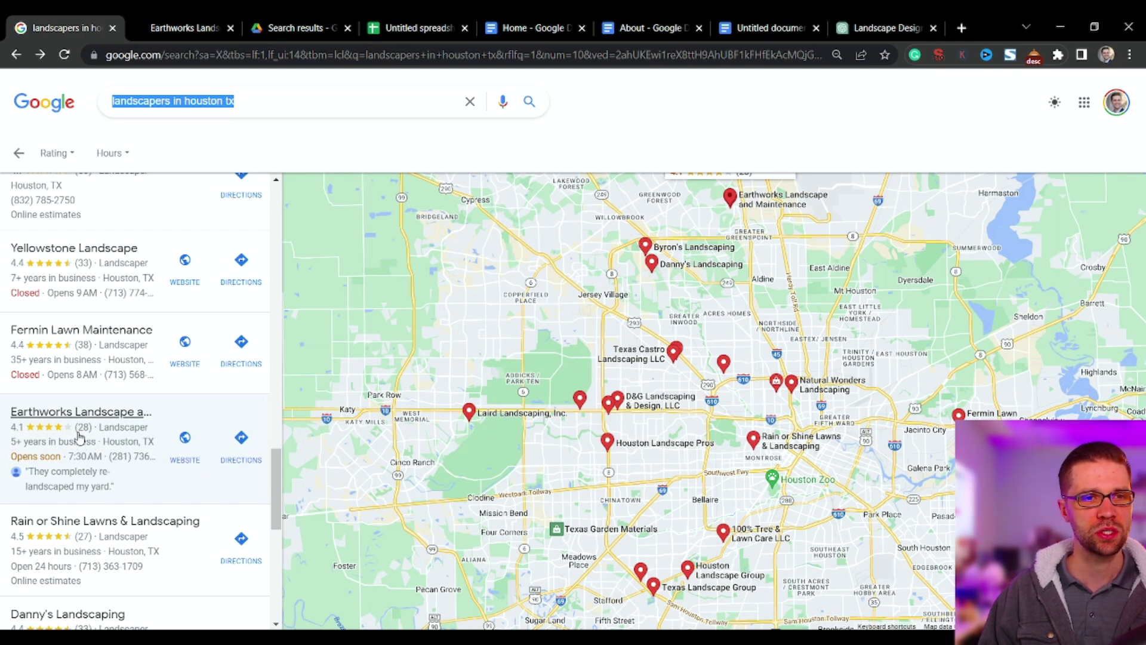
pyautogui.click(185, 437)
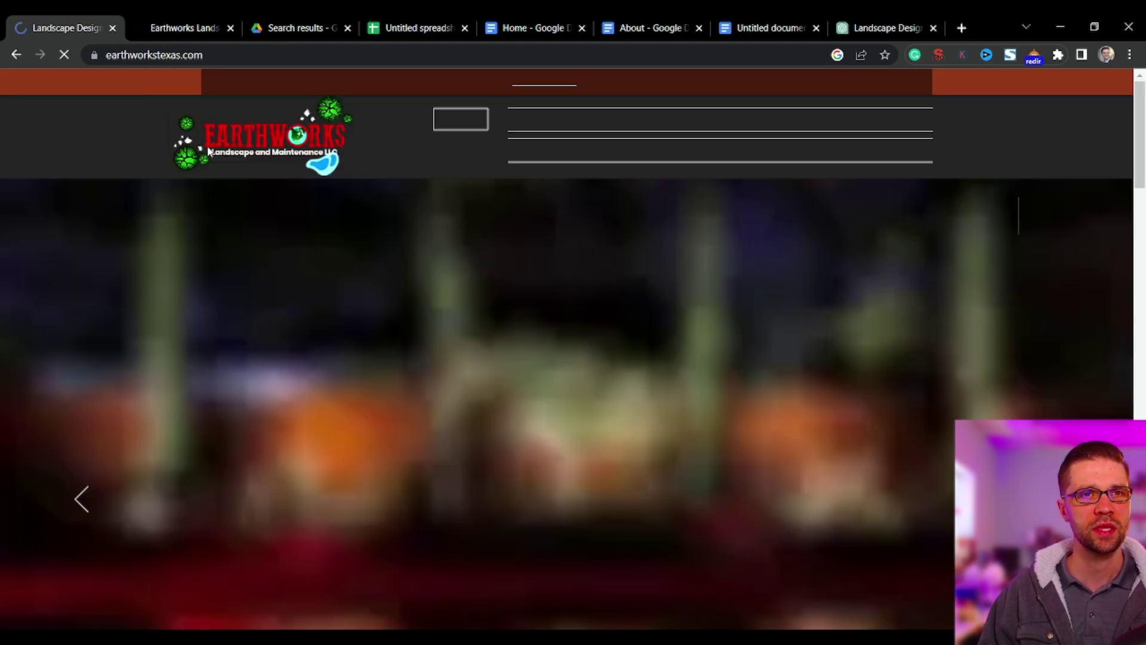
# Look over the Earthworks home page, including its about, team, services and testimonials sections
pyautogui.scroll(-15, 376, 303)
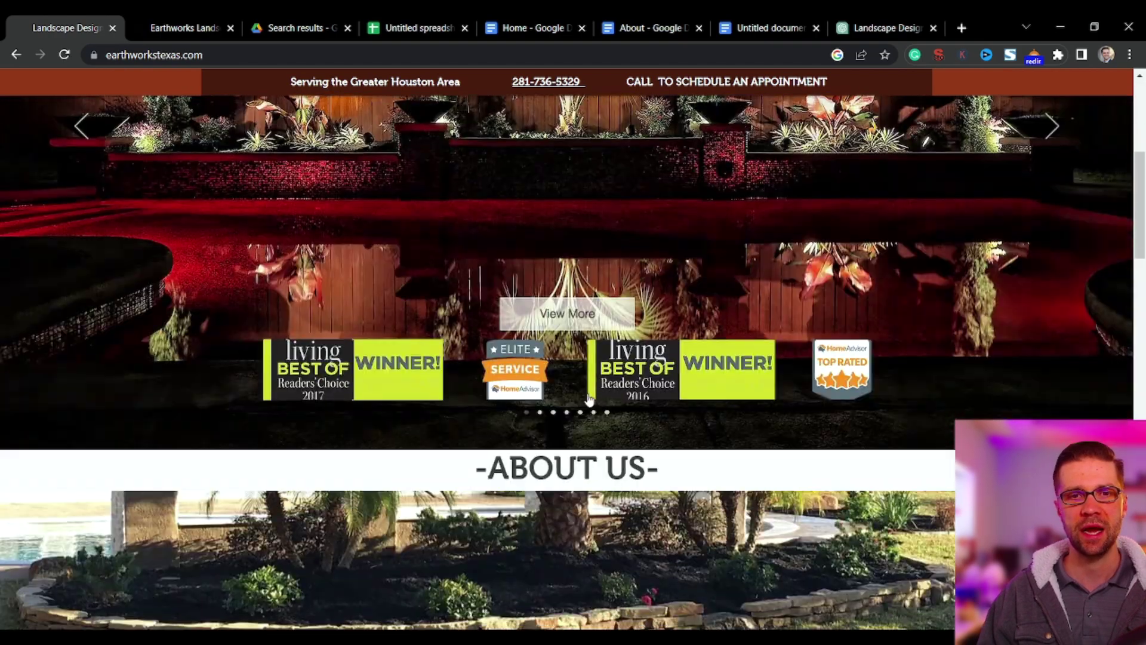
pyautogui.scroll(-8, 584, 388)
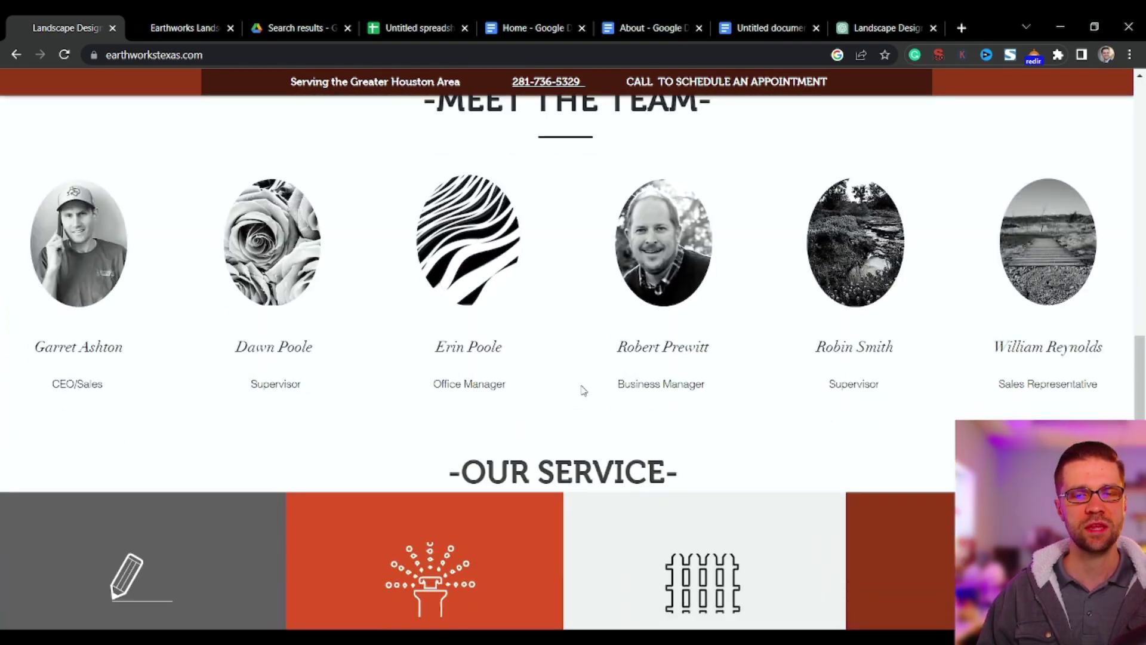
pyautogui.scroll(-15, 581, 391)
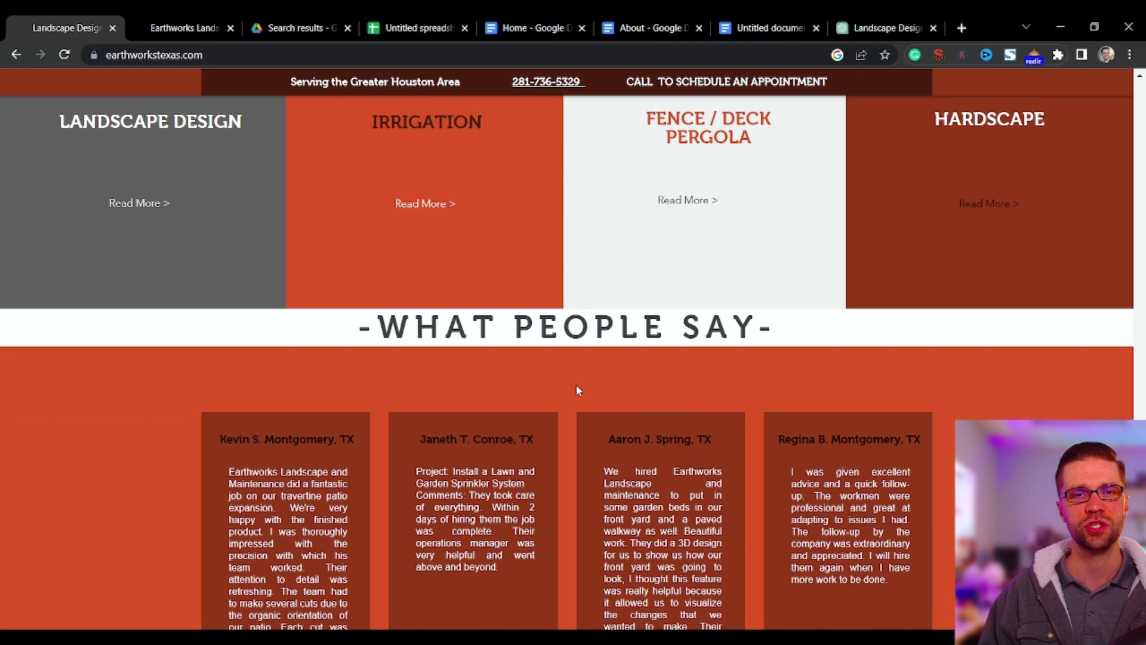
pyautogui.scroll(-3, 576, 385)
pyautogui.scroll(20, 573, 382)
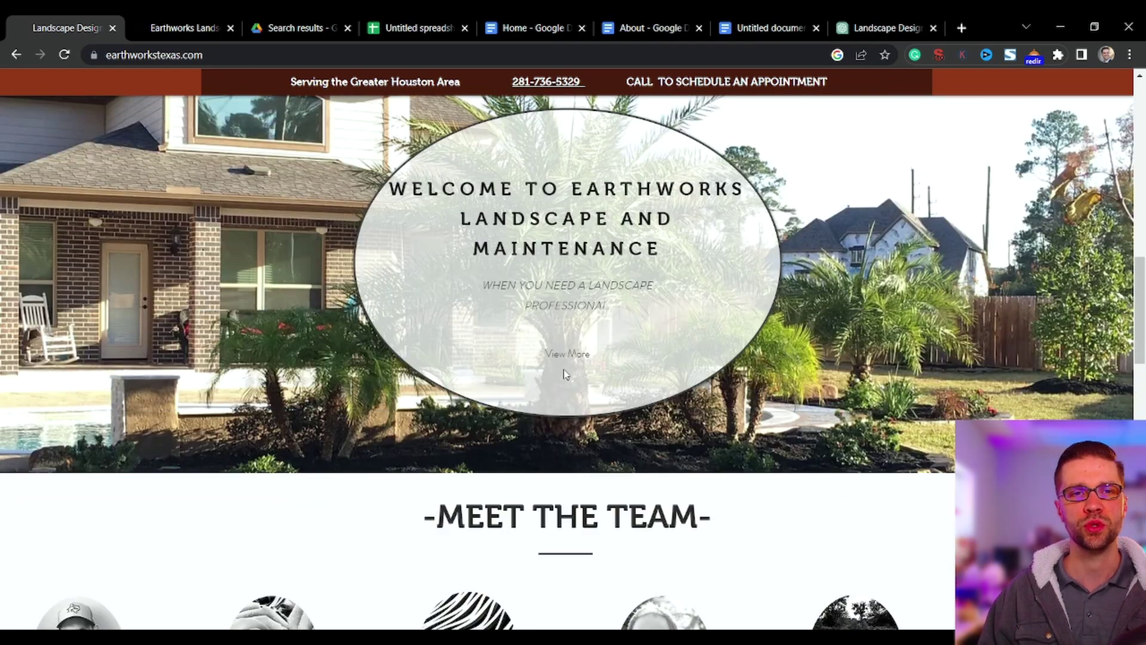
pyautogui.scroll(2, 555, 362)
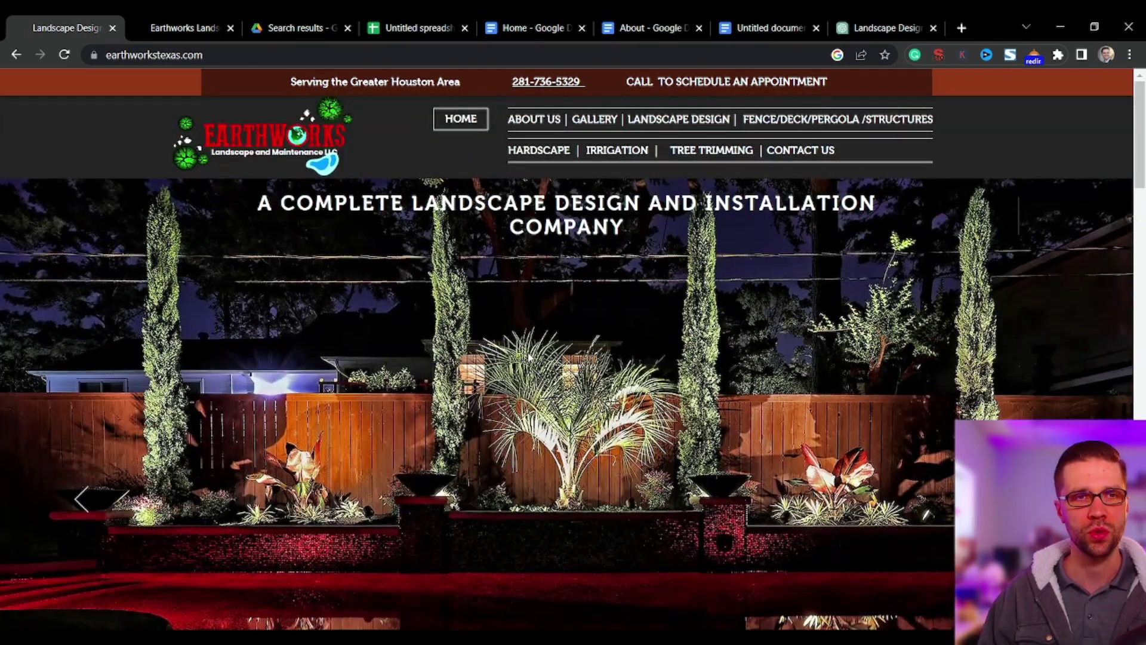
# Copy the company description from the Earthworks About Us page and paste it into a new ChatGPT prompt
pyautogui.click(533, 118)
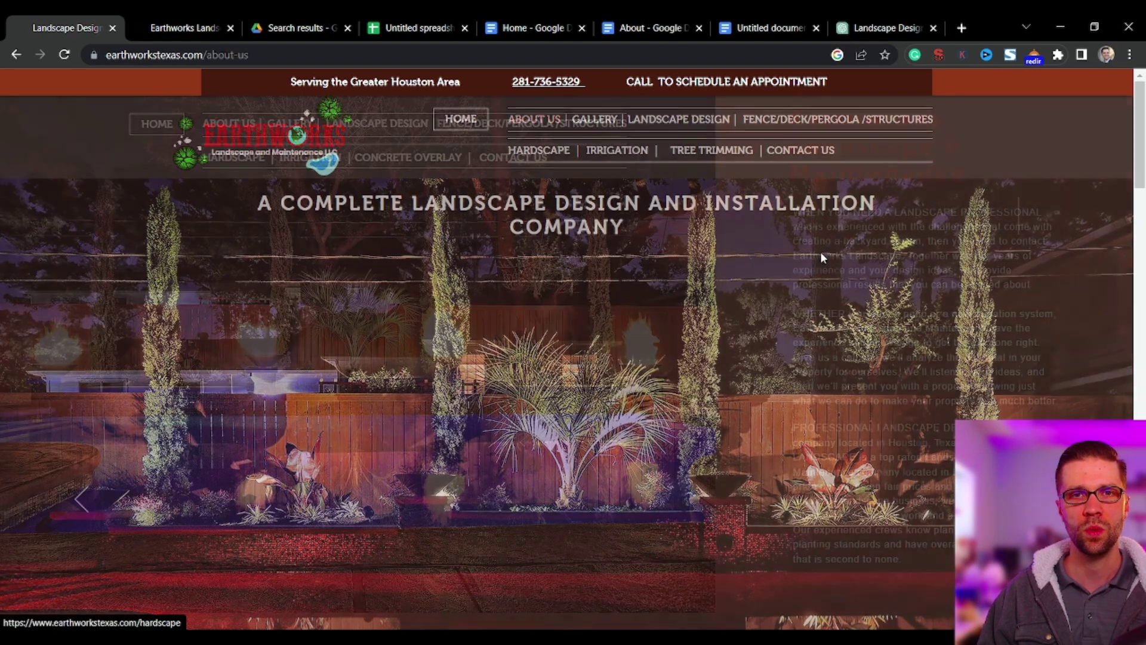
pyautogui.moveTo(784, 118); pyautogui.dragTo(902, 559)
pyautogui.hotkey('ctrl', 'c')
pyautogui.click(884, 27)
pyautogui.hotkey('ctrl', 'v')
pyautogui.hotkey('ctrl', 'a')
pyautogui.click(636, 524)
pyautogui.scroll(10, 636, 525)
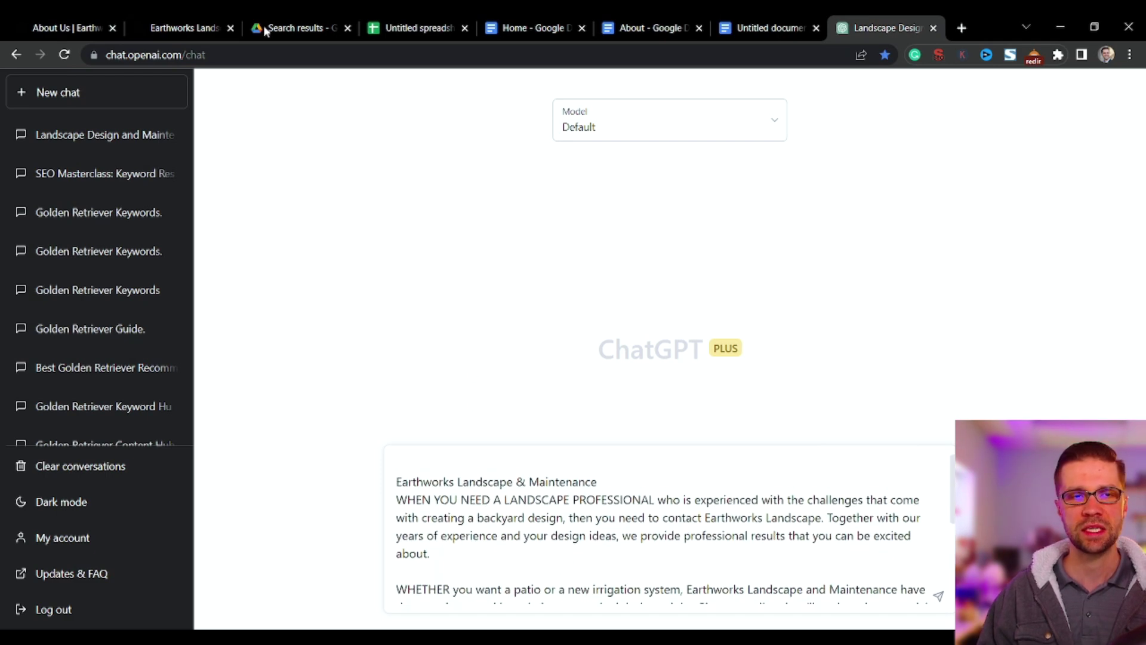
# Close the duplicate Earthworks contact page, and copy the Contact Us details from the company website to the end of the ChatGPT prompt
pyautogui.click(200, 24)
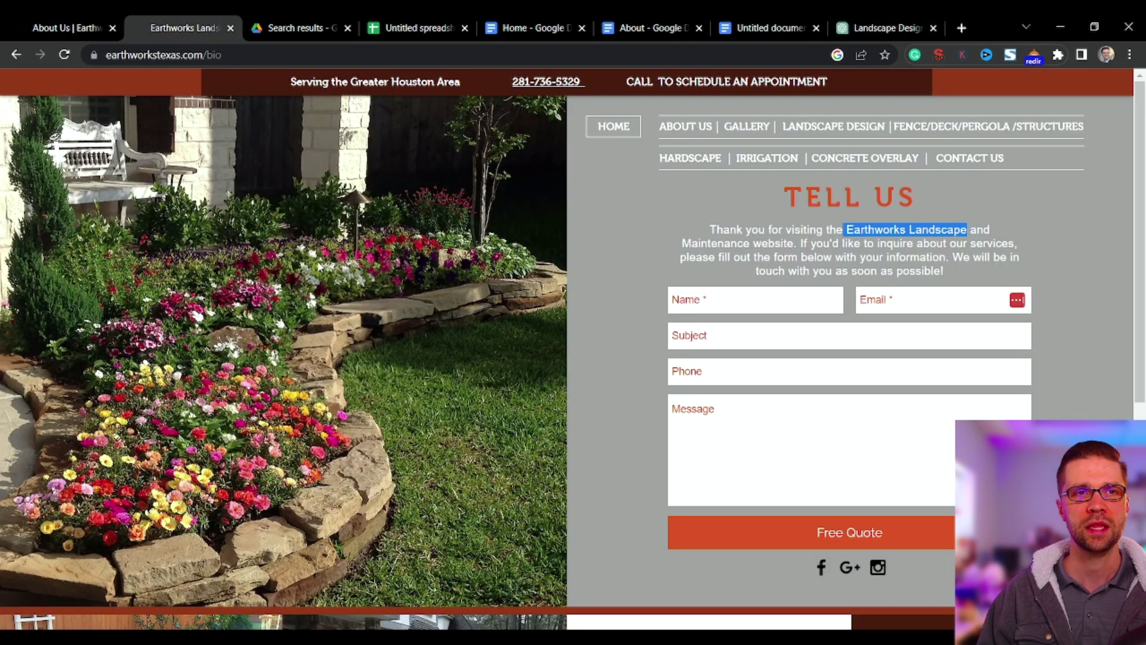
pyautogui.click(230, 28)
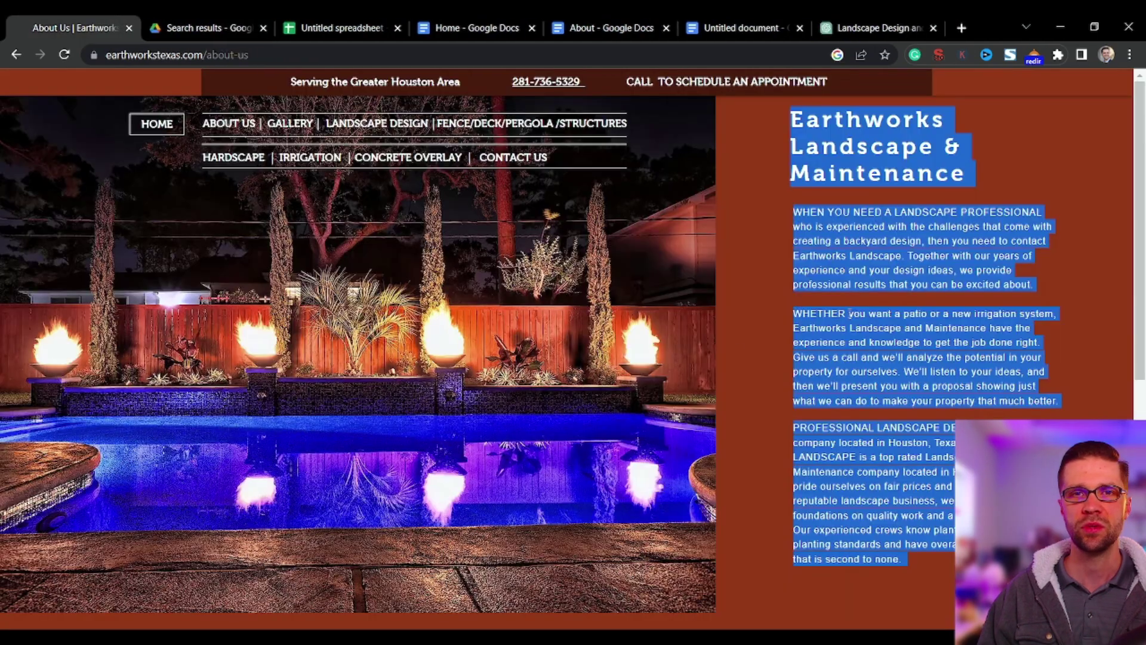
pyautogui.click(512, 157)
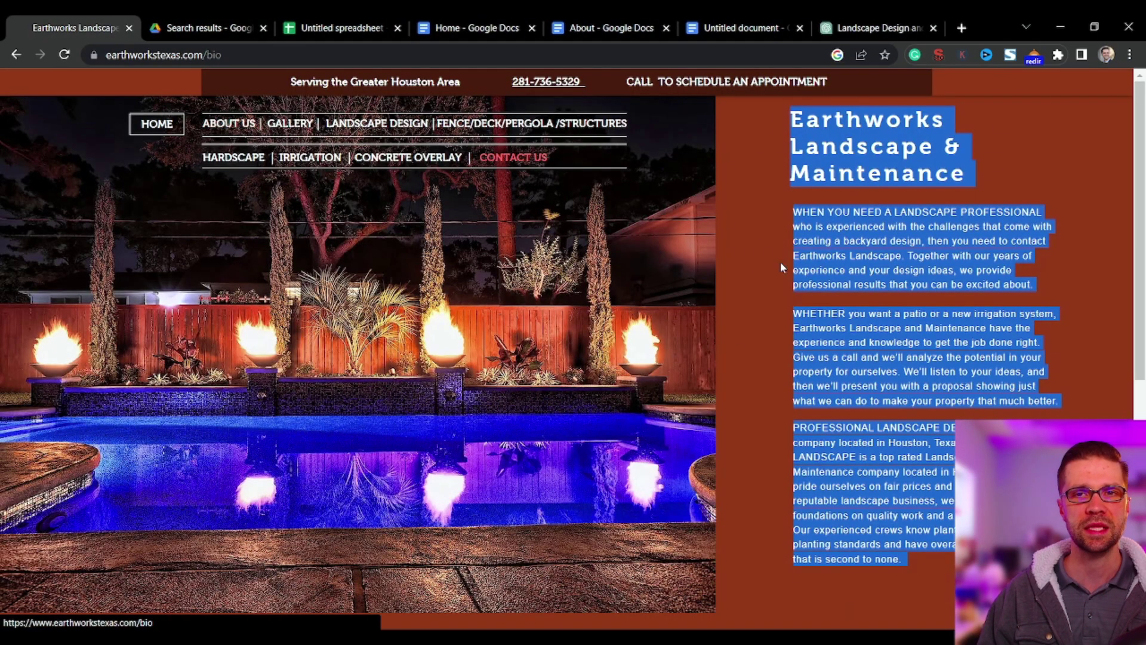
pyautogui.scroll(-5, 616, 333)
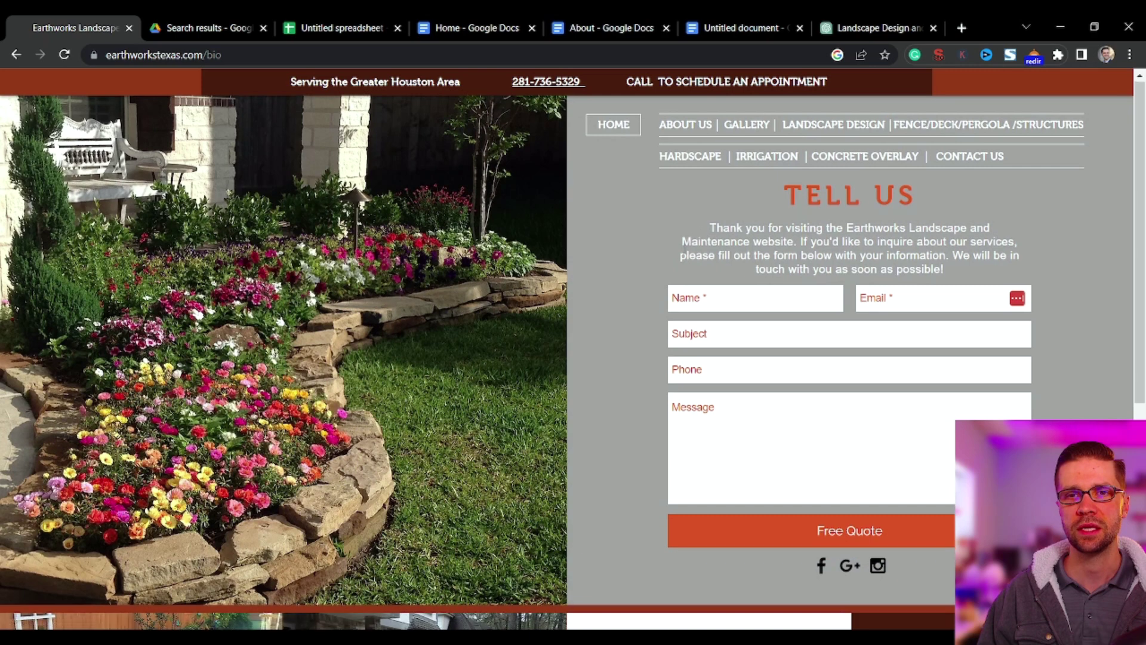
pyautogui.moveTo(616, 333); pyautogui.dragTo(754, 376)
pyautogui.click(808, 379)
pyautogui.tripleClick(801, 368)
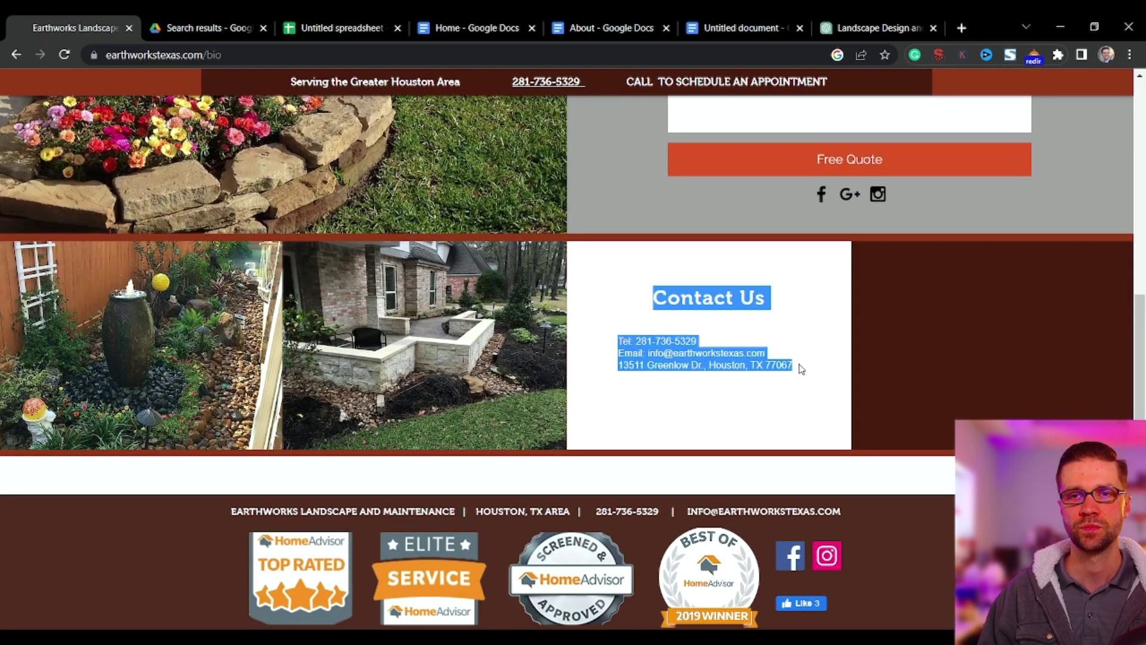
pyautogui.click(873, 27)
pyautogui.scroll(-5, 951, 554)
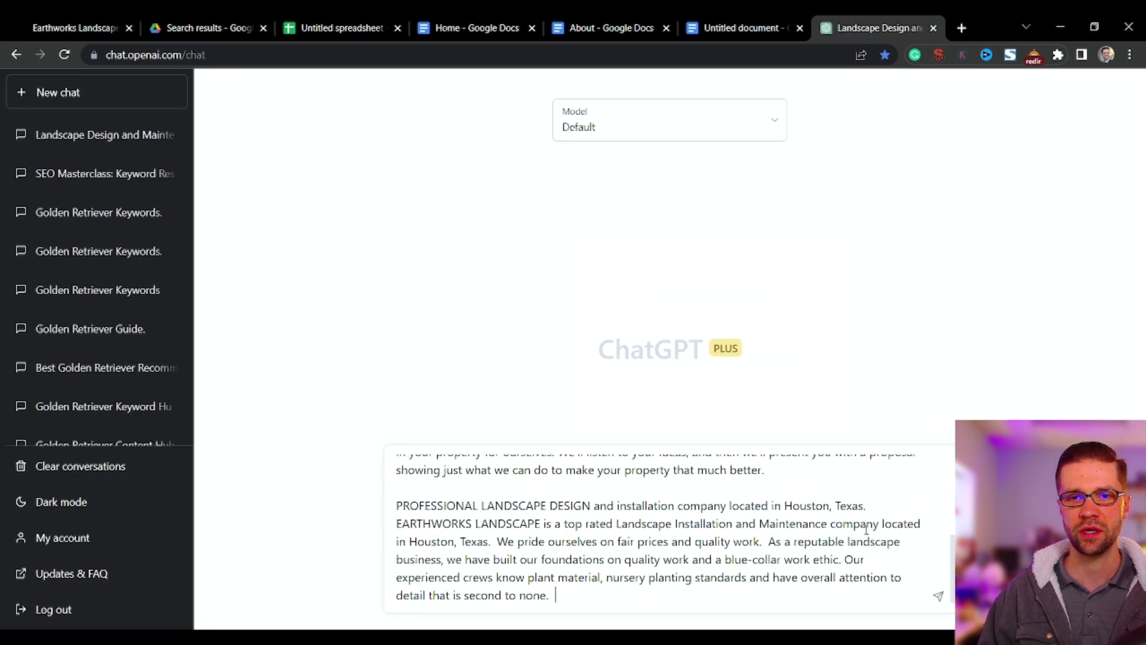
pyautogui.scroll(-3, 721, 558)
# Switch to the untitled Google Sheets spreadsheet listing the website pages and rename it as Sitemap
pyautogui.hotkey('ctrl', '1')
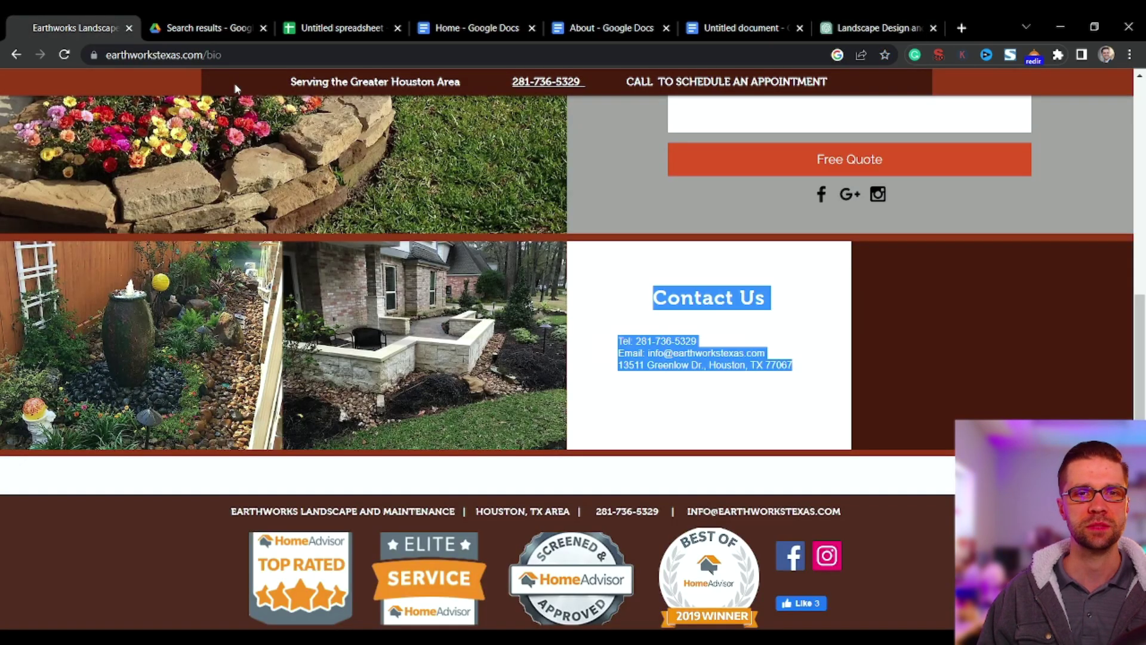
pyautogui.scroll(5, 453, 403)
pyautogui.click(352, 33)
pyautogui.click(577, 295)
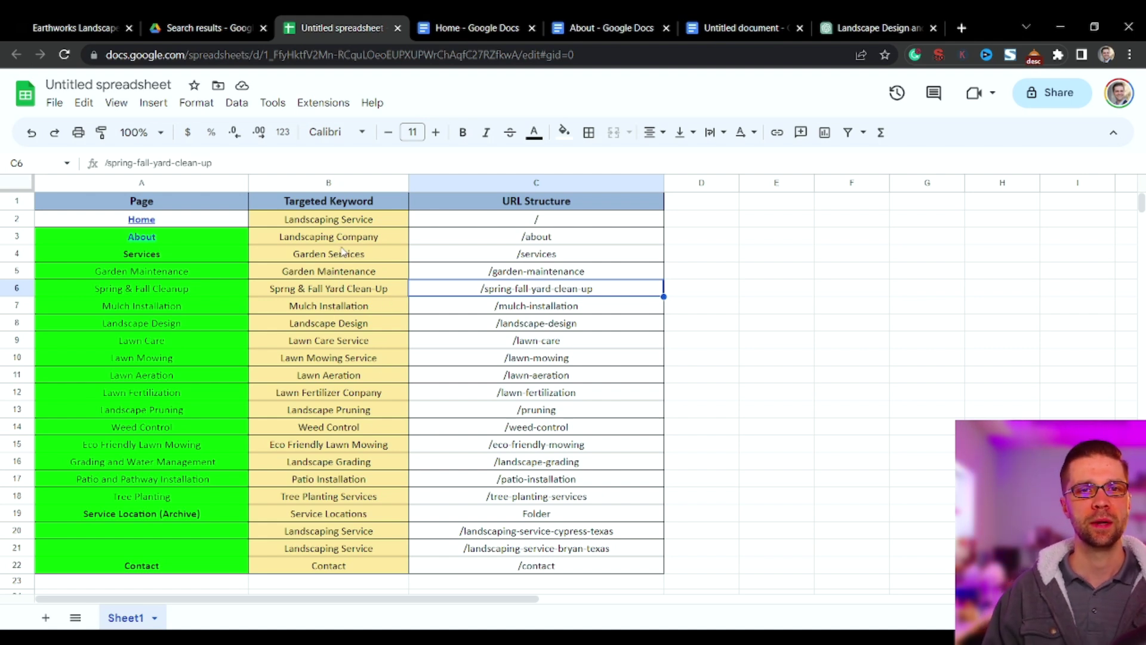
pyautogui.click(95, 84)
pyautogui.write('Sitemap')
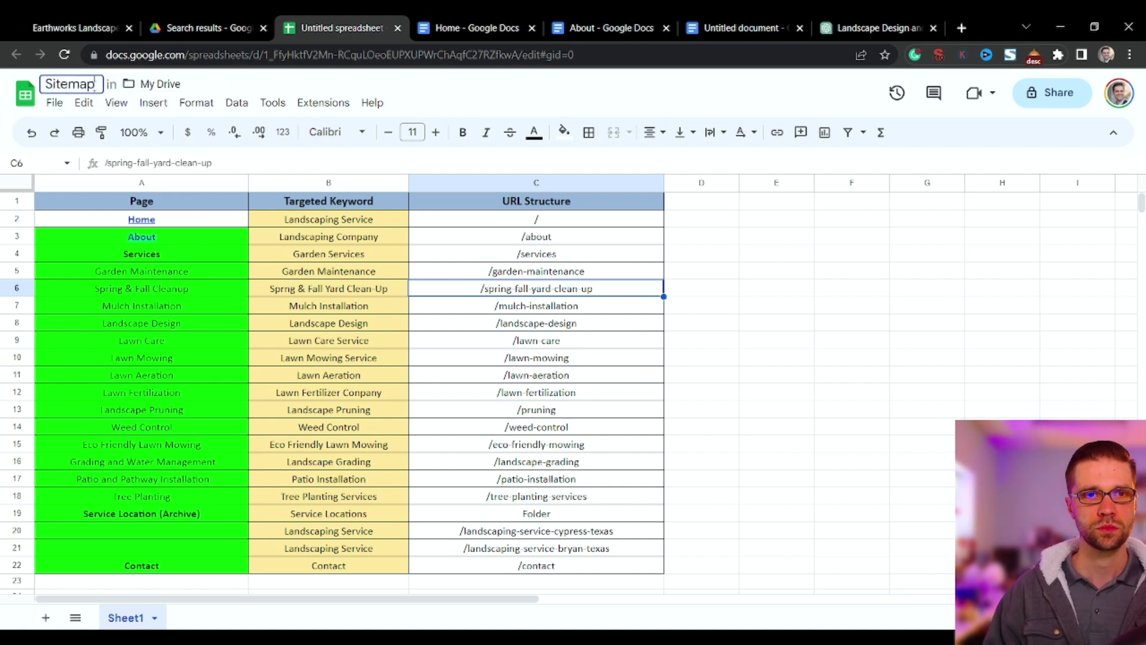
pyautogui.click(767, 391)
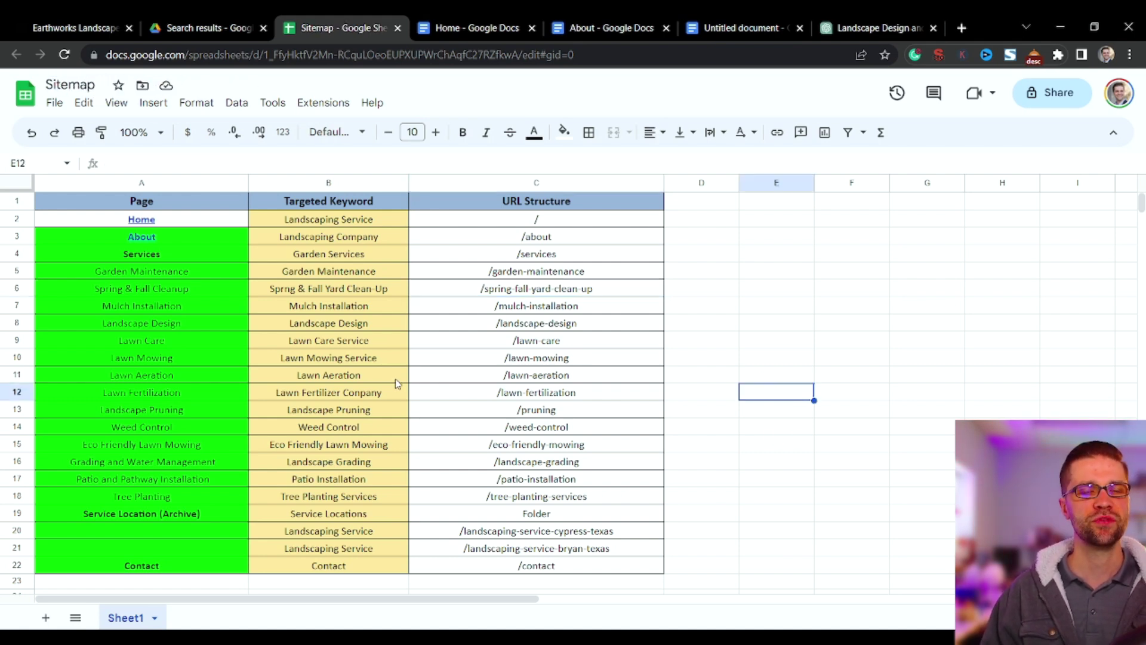
# Examine the sitemap's Home and About rows, the service page rows, and the service location rows
pyautogui.click(749, 346)
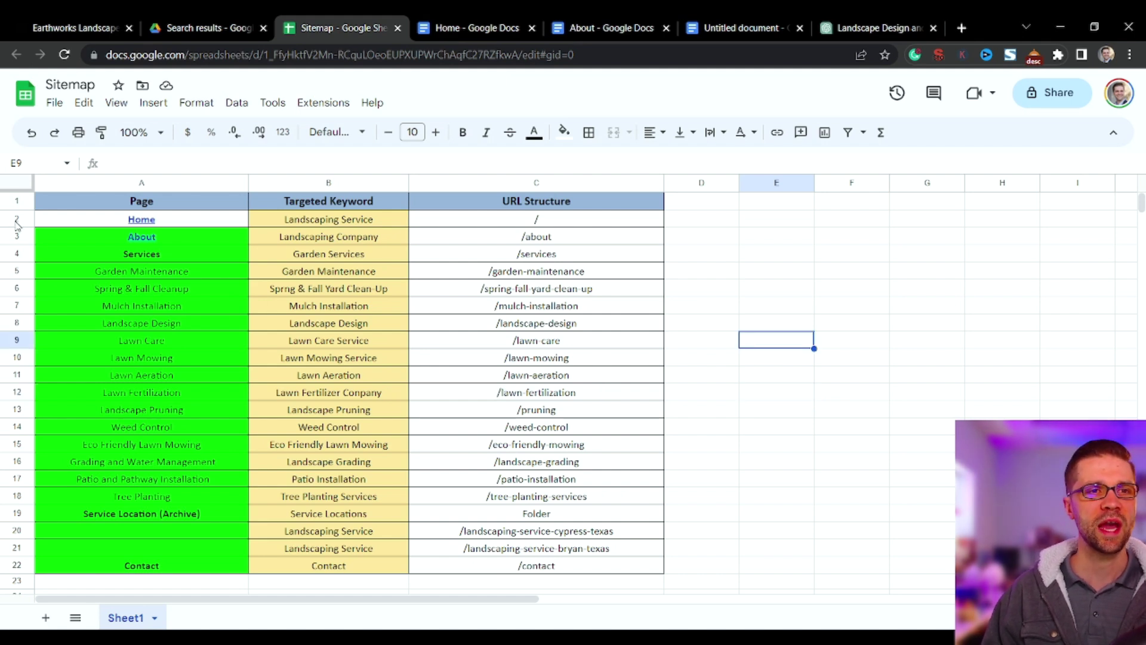
pyautogui.moveTo(17, 221); pyautogui.dragTo(17, 234)
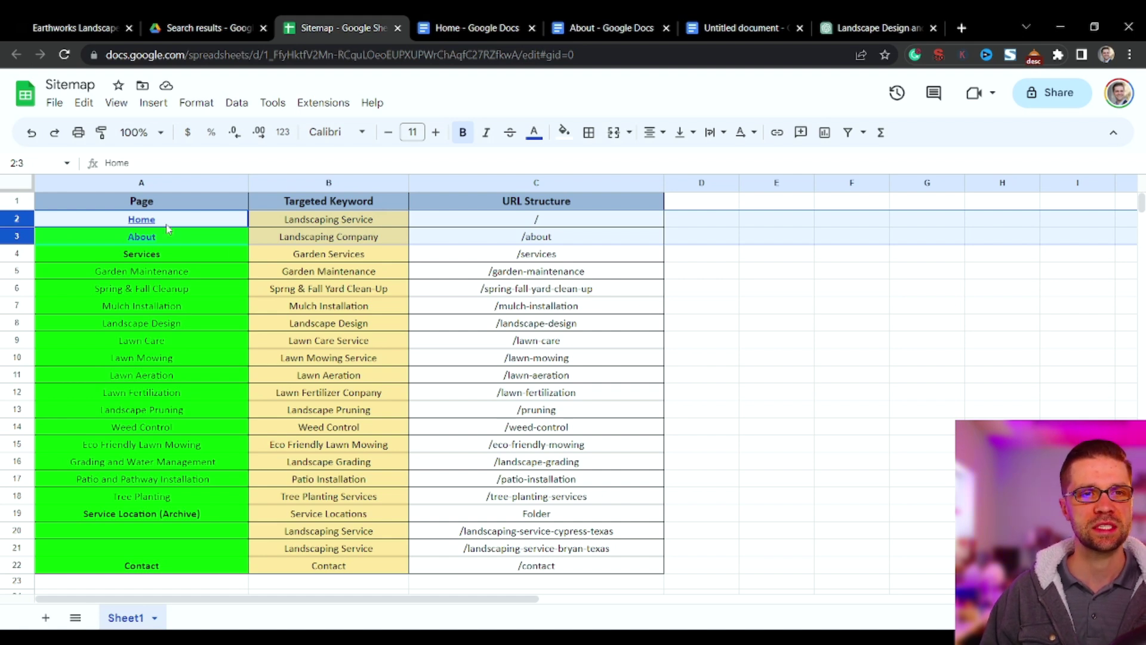
pyautogui.moveTo(182, 241)
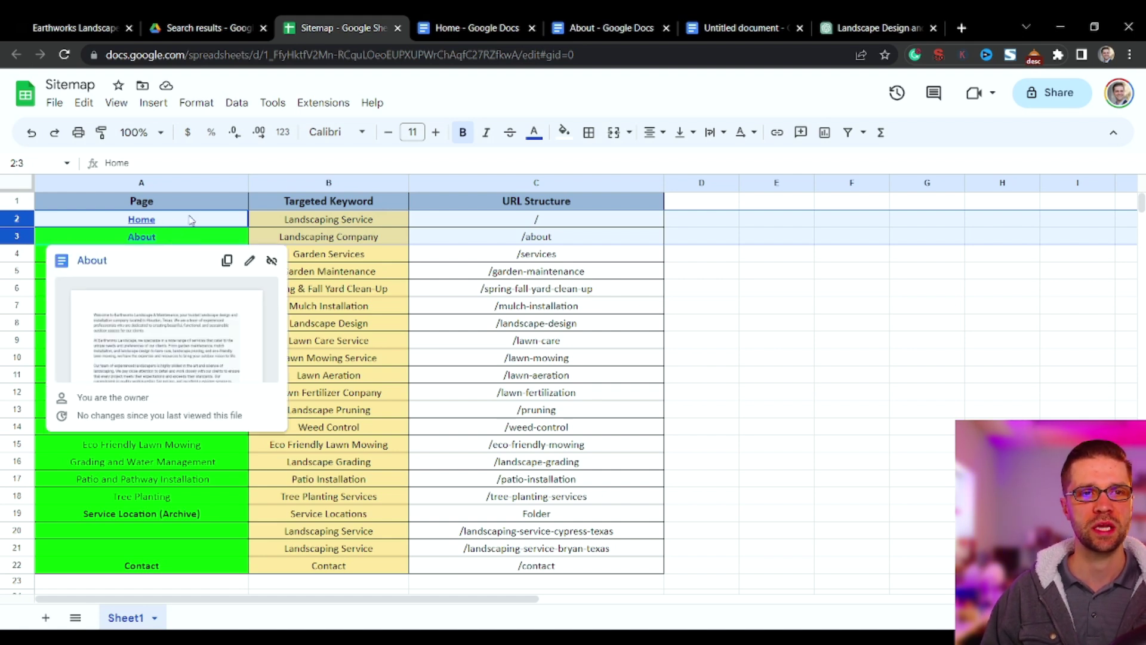
pyautogui.click(720, 346)
pyautogui.moveTo(17, 253); pyautogui.dragTo(44, 502)
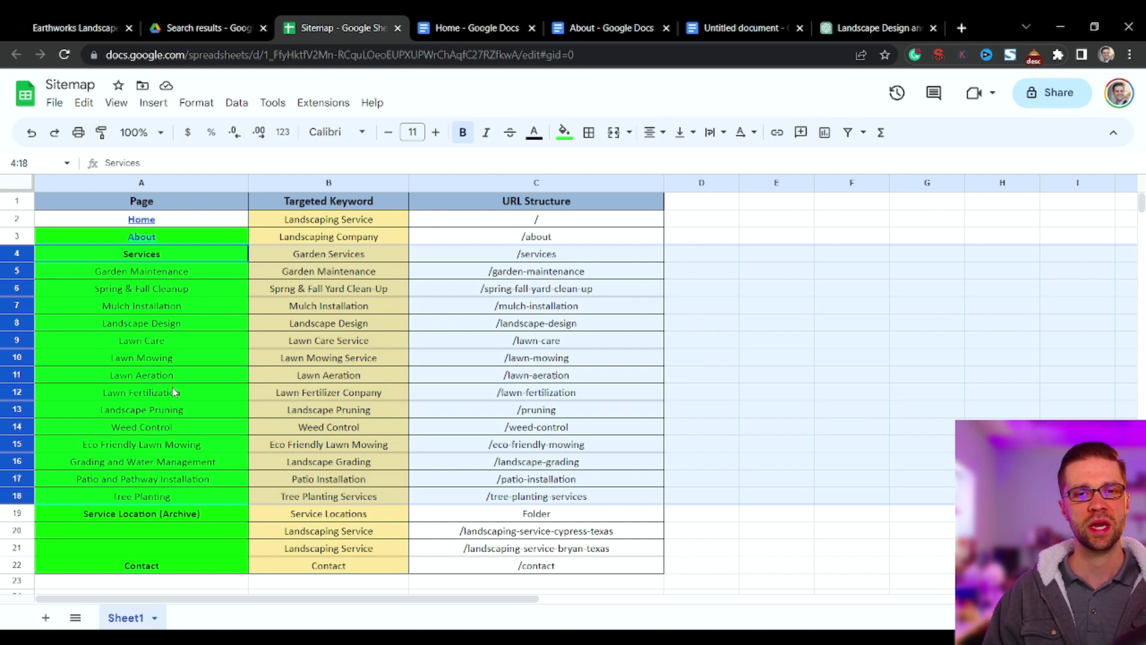
pyautogui.click(170, 364)
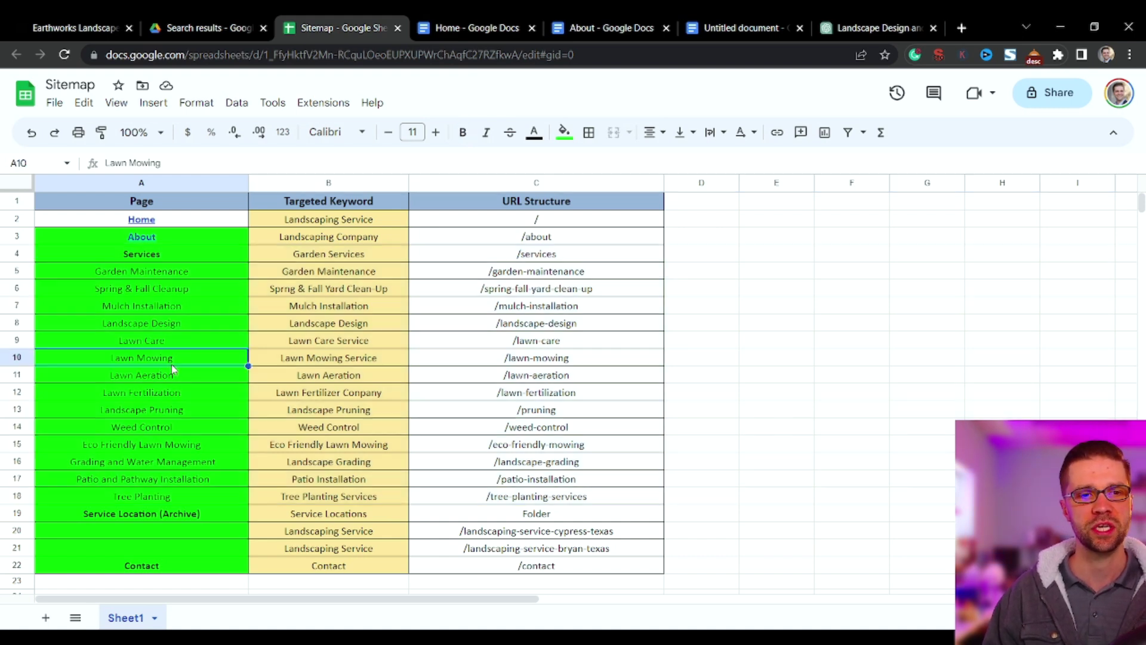
pyautogui.scroll(-1, 144, 370)
pyautogui.moveTo(17, 461); pyautogui.dragTo(276, 491)
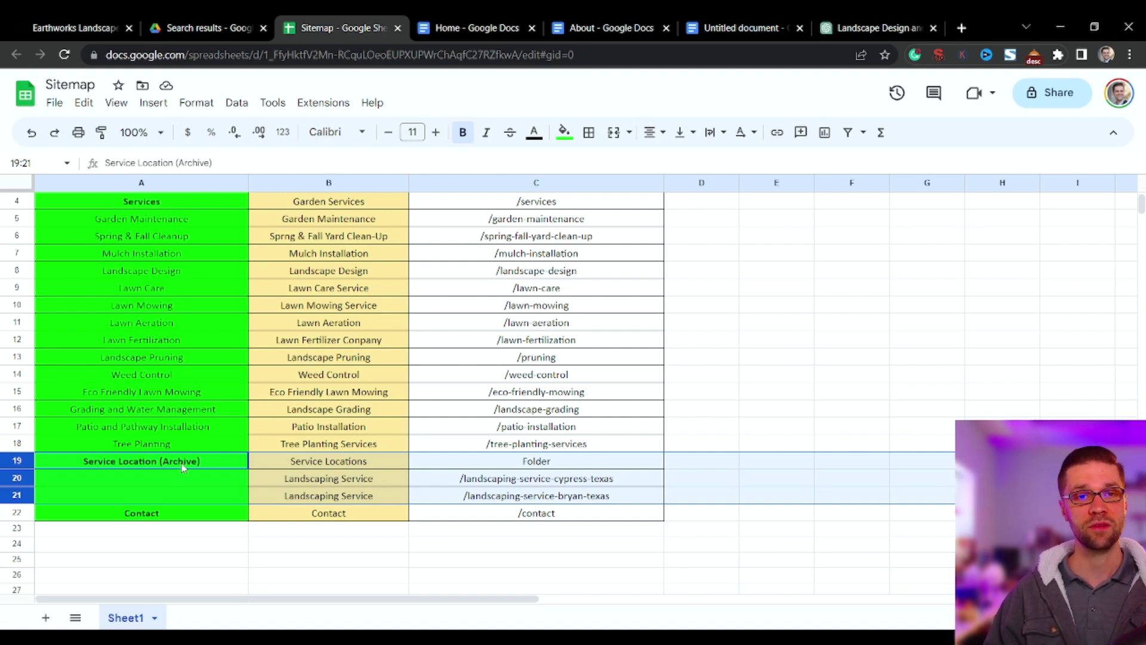
pyautogui.click(301, 374)
pyautogui.scroll(1, 298, 376)
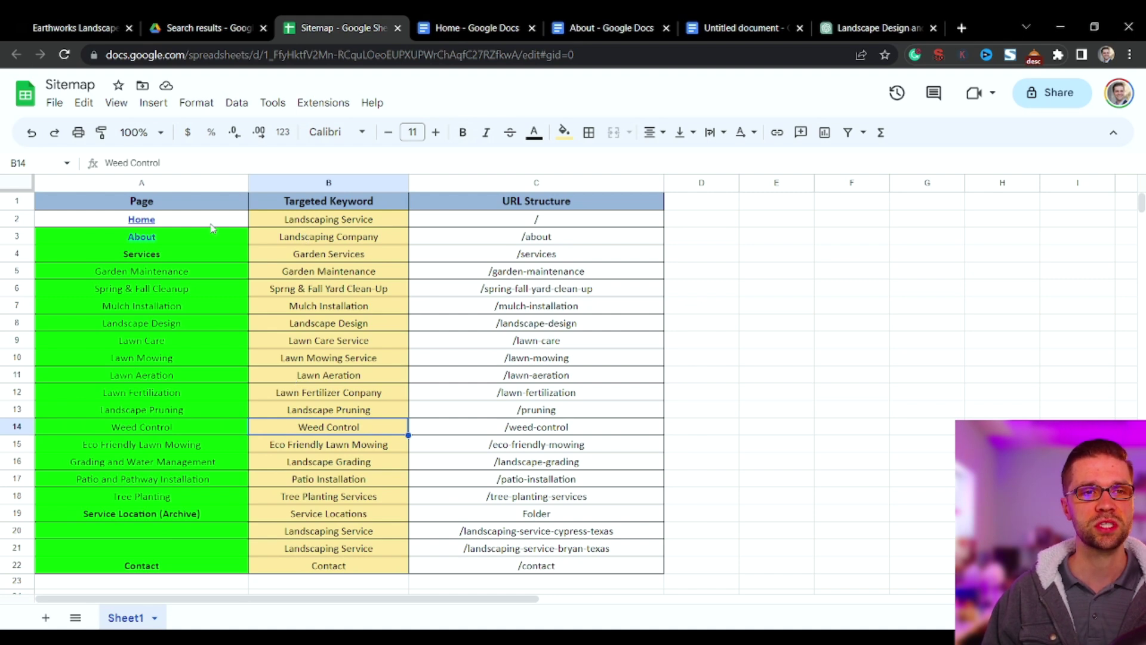
# Return to the ChatGPT prompt and begin it with "My company is Earthworks Landscape" above the pasted company description
pyautogui.hotkey('ctrl', 'Tab')
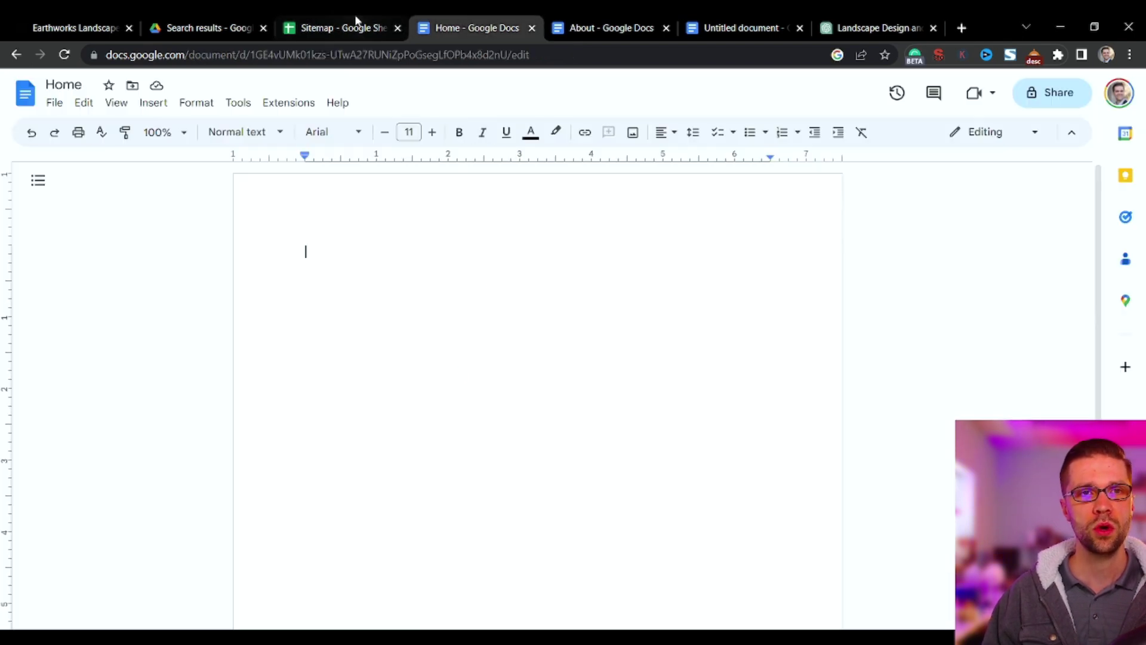
pyautogui.click(356, 24)
pyautogui.click(819, 24)
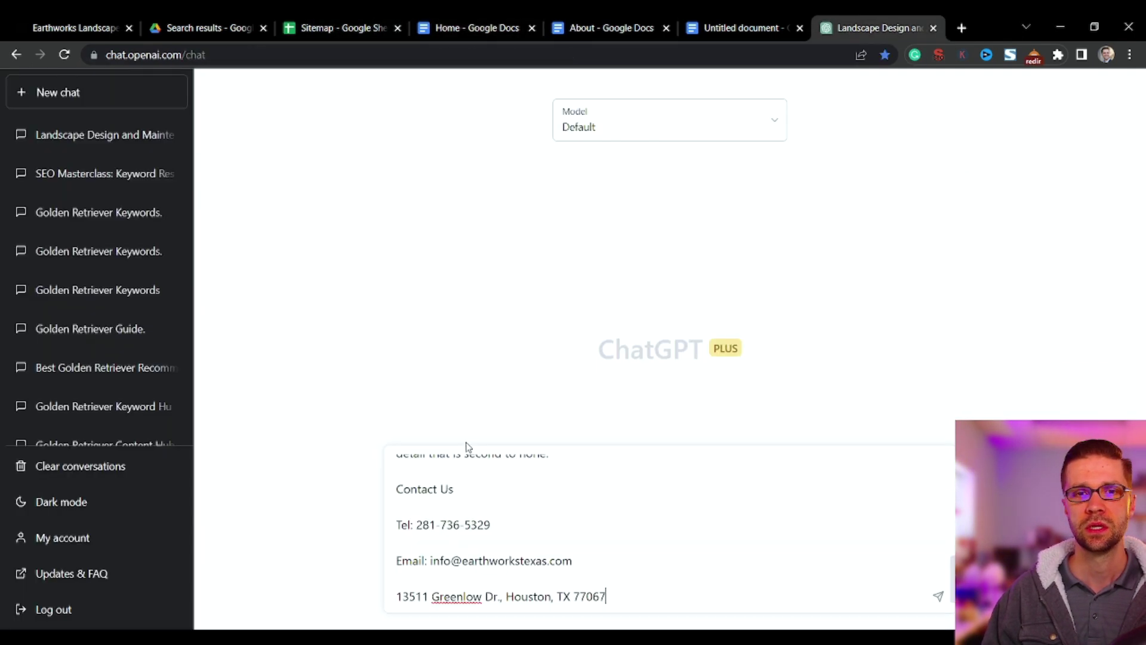
pyautogui.scroll(10, 553, 535)
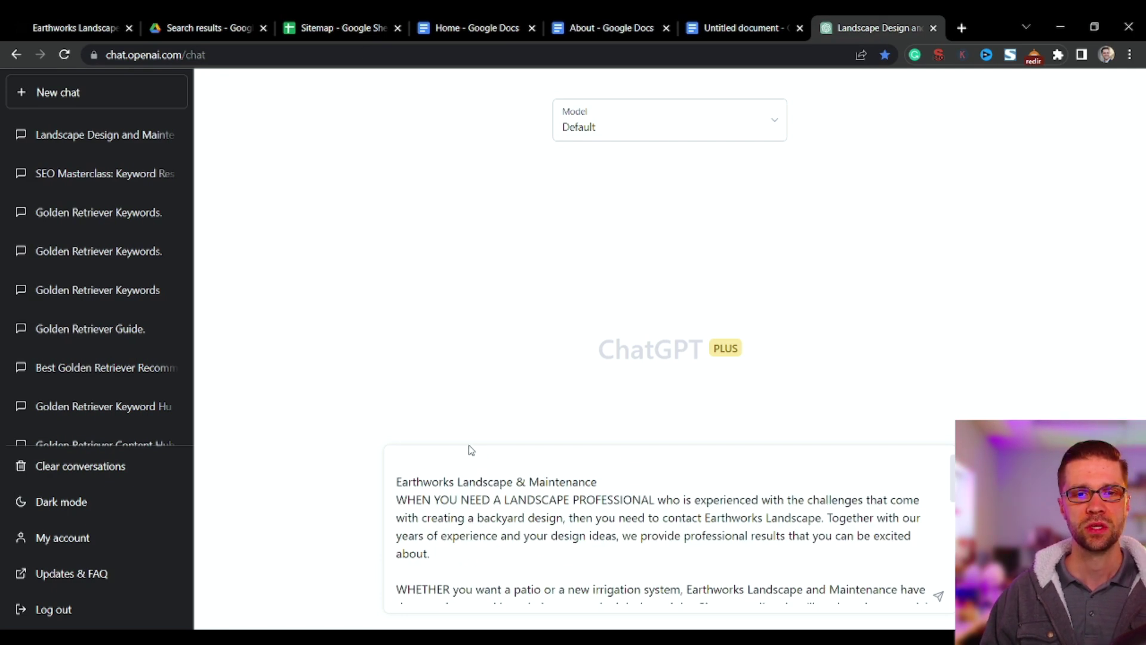
pyautogui.write('MNy')
pyautogui.write(' company is Earthworks Landscape')
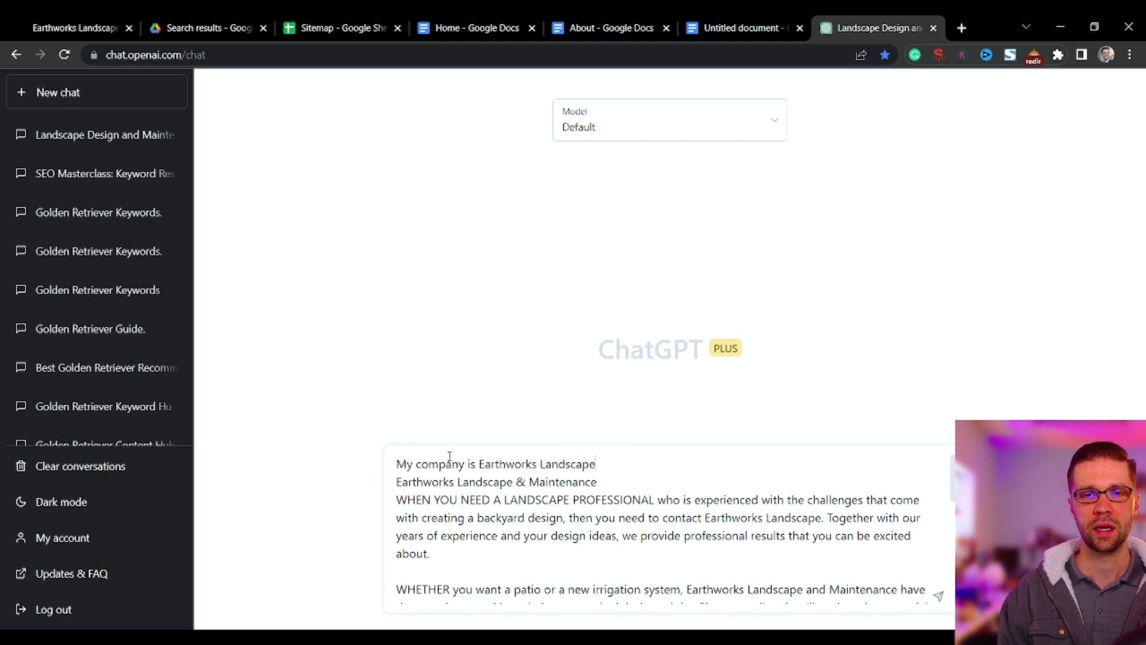
# Continue the prompt's opening line with "I'm creating a new website. Use the below as inspiration."
pyautogui.write(". I'm writing")
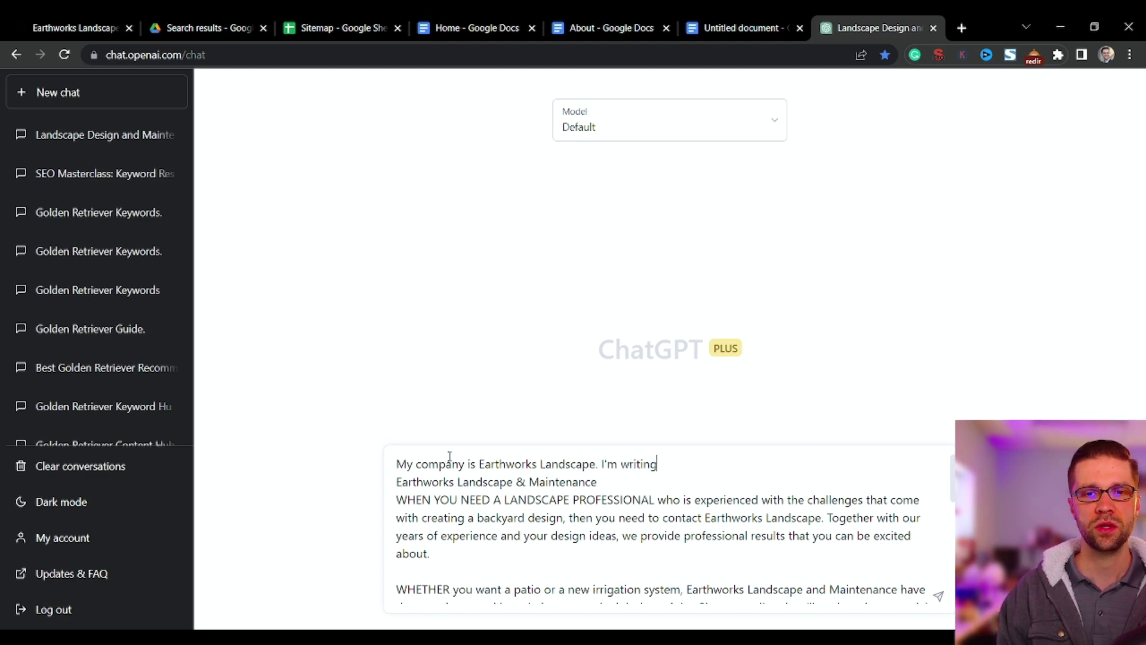
pyautogui.press('BackSpace')
pyautogui.press('BackSpace')
pyautogui.press('BackSpace')
pyautogui.press('BackSpace')
pyautogui.press('BackSpace')
pyautogui.press('BackSpace')
pyautogui.press('BackSpace')
pyautogui.write('creating n')
pyautogui.press('BackSpace')
pyautogui.write('a new website. Use the below as inspiration.')
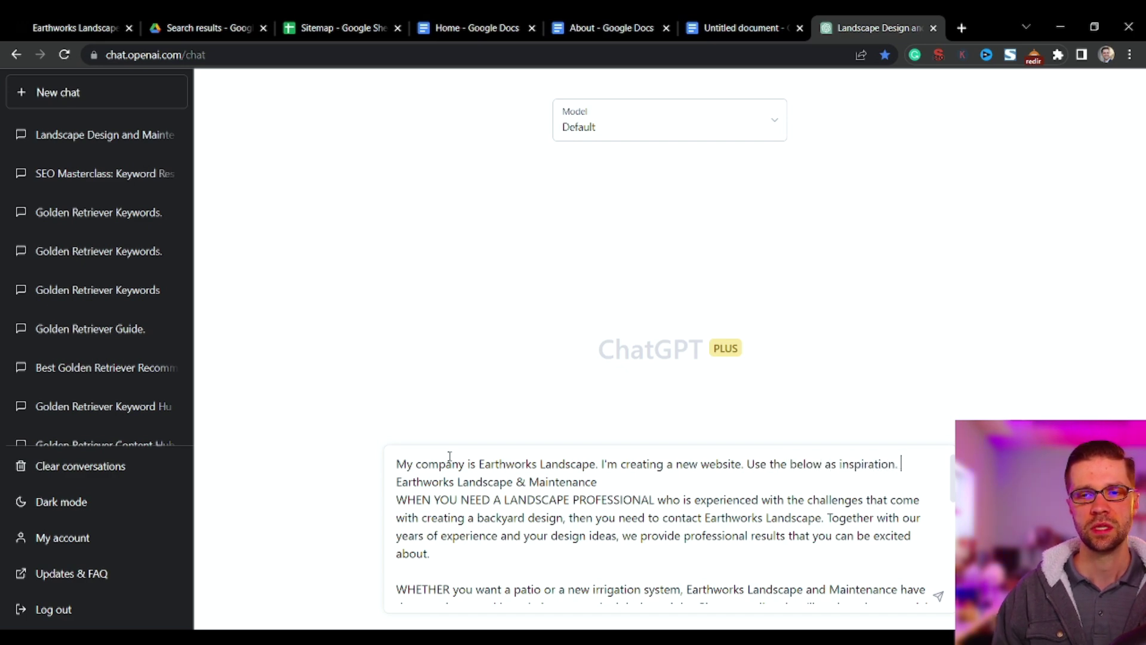
# End the prompt with "Also - make sure to include these services" on the homepage, followed by the service list copied from the Sitemap spreadsheet
pyautogui.scroll(-5, 537, 530)
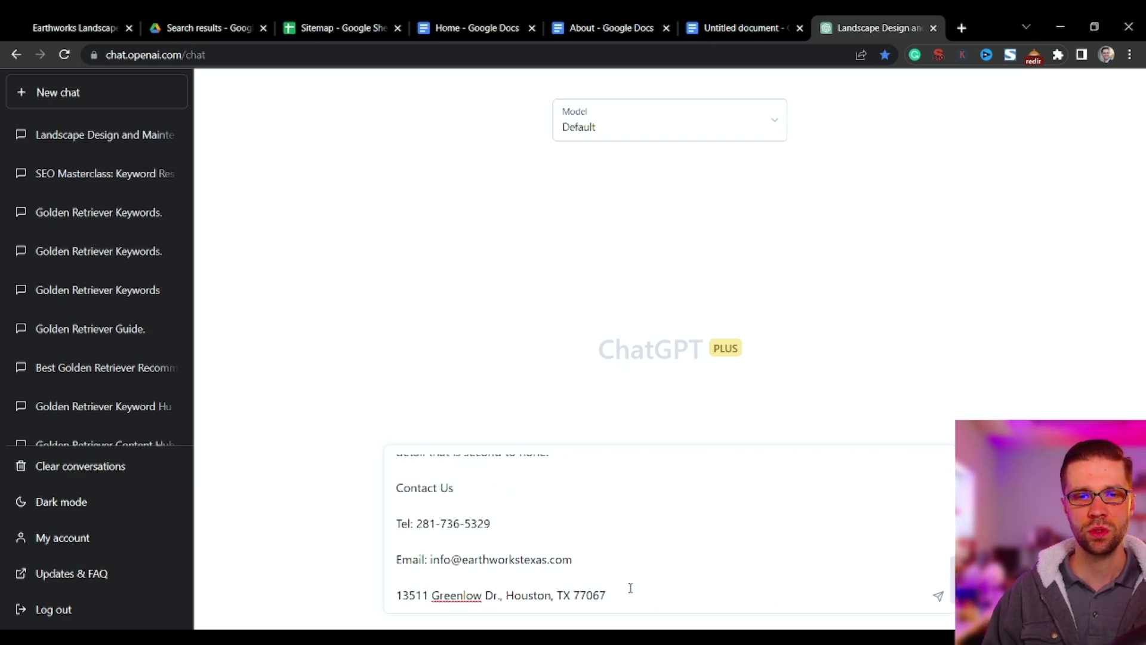
pyautogui.hotkey('shift', 'Return')
pyautogui.hotkey('shift', 'Return')
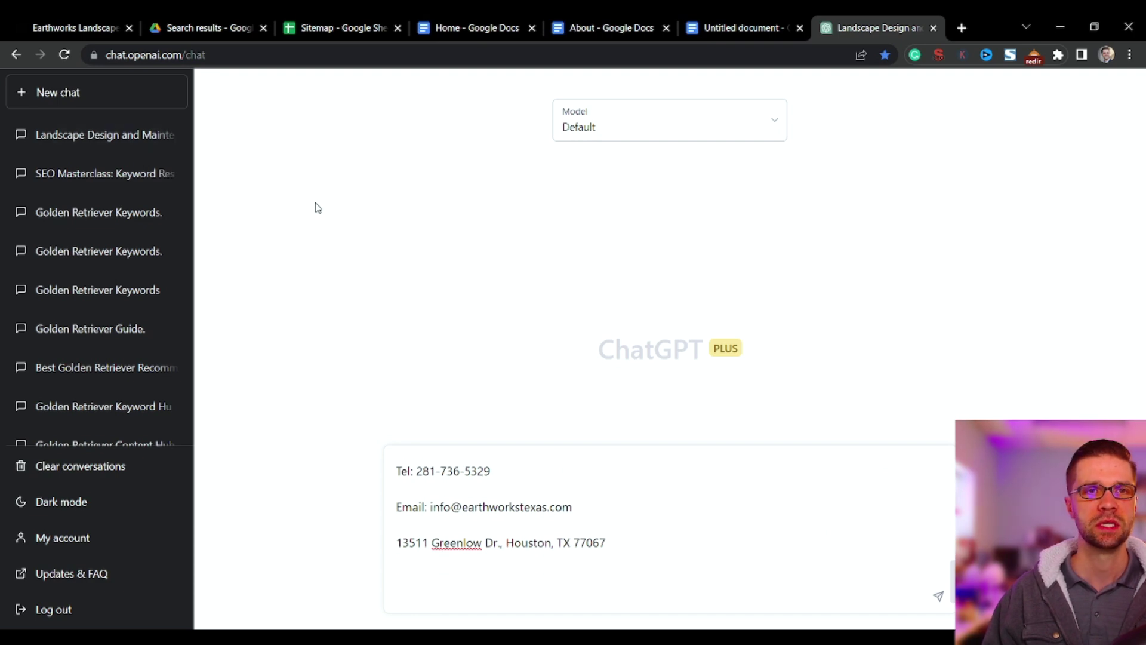
pyautogui.click(343, 28)
pyautogui.click(112, 328)
pyautogui.moveTo(159, 255); pyautogui.dragTo(168, 493)
pyautogui.click(877, 28)
pyautogui.write('A')
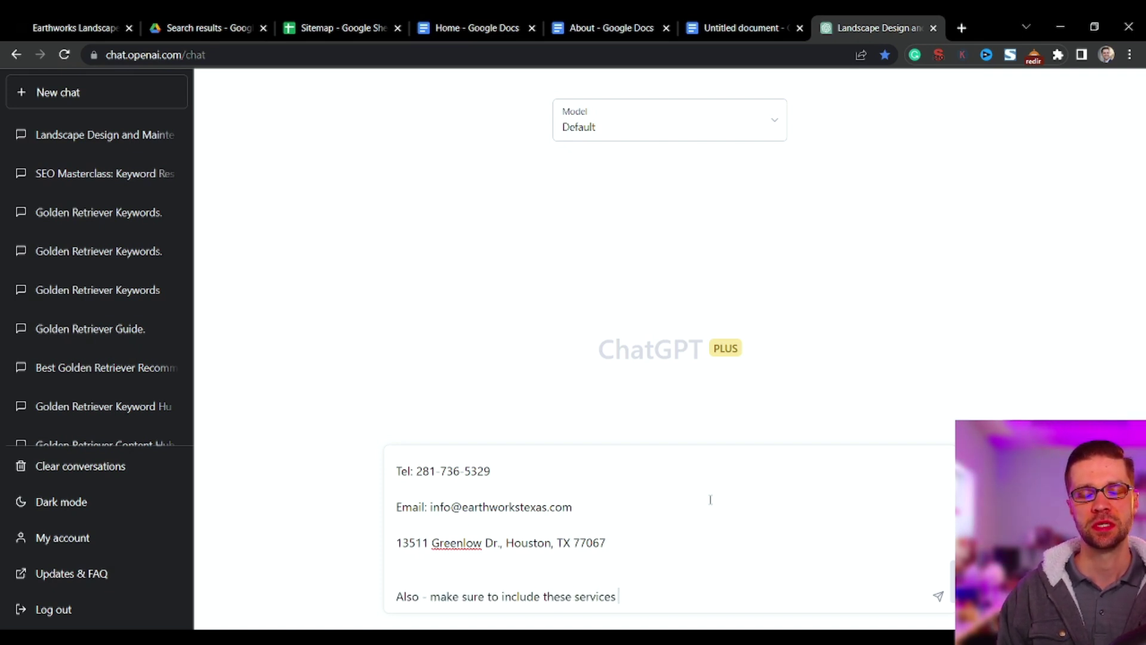
pyautogui.write('omepage')
pyautogui.hotkey('ctrl', 'v')
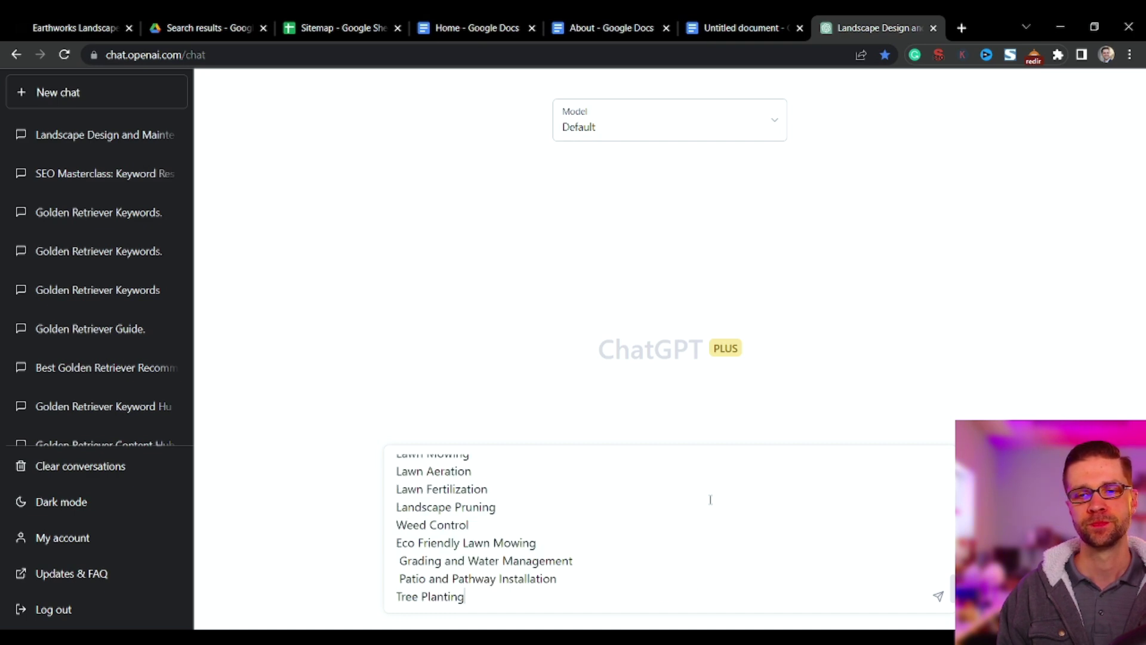
pyautogui.hotkey('ctrl', 'v')
# Insert the line "WRITE A NEW PAGE: HOMEPAGE" below the prompt's opening line and submit the prompt
pyautogui.scroll(3, 656, 498)
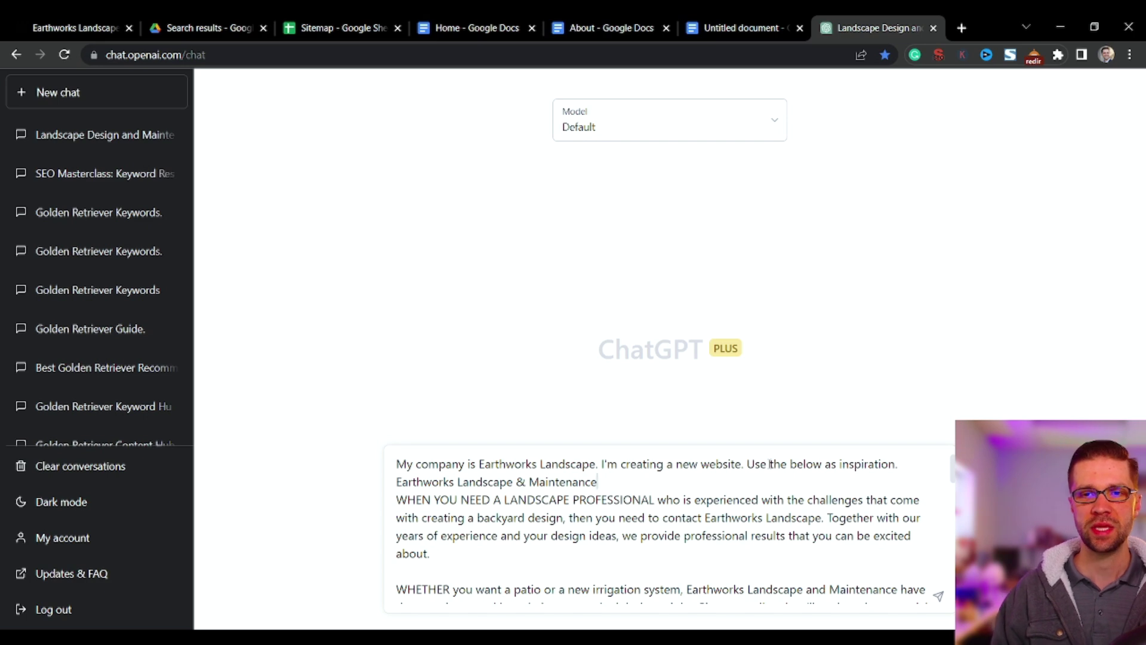
pyautogui.write('WRITE A')
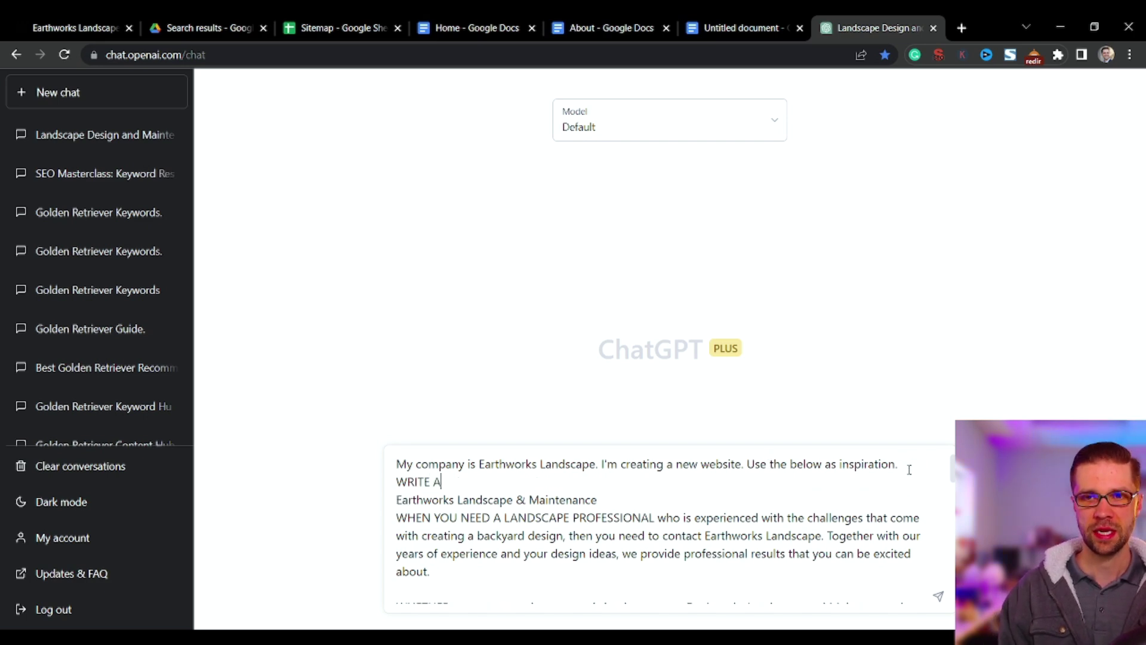
pyautogui.write(' NEW PAGE: HOMEPAGE')
pyautogui.press('Return')
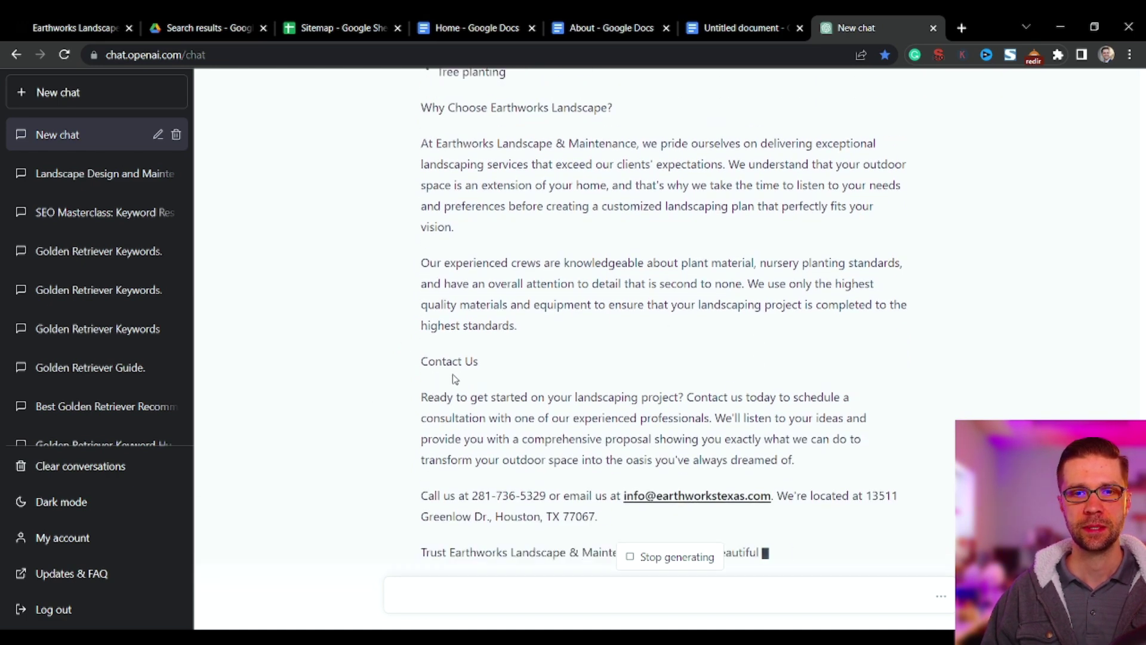
# Ask ChatGPT to "Make it better by talking about each service in particular"
pyautogui.write('Make it better by talking about each servic')
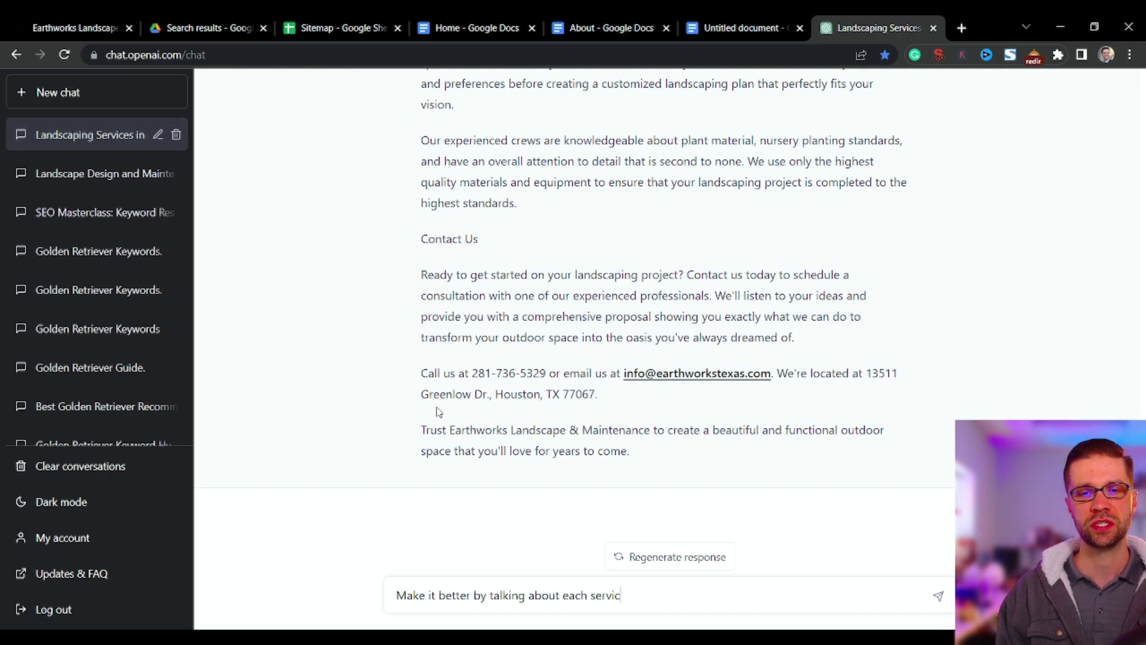
pyautogui.write('e in particular')
pyautogui.press('Return')
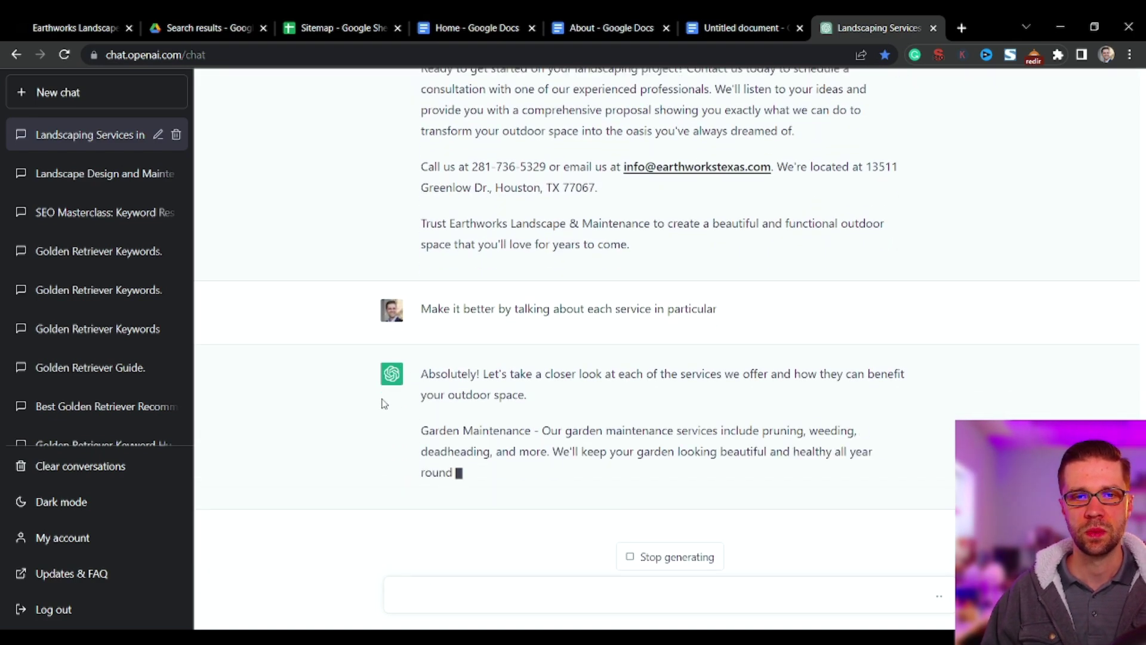
# Copy ChatGPT's first homepage draft into the Home document and clear the formatting of the pasted text
pyautogui.scroll(15, 435, 391)
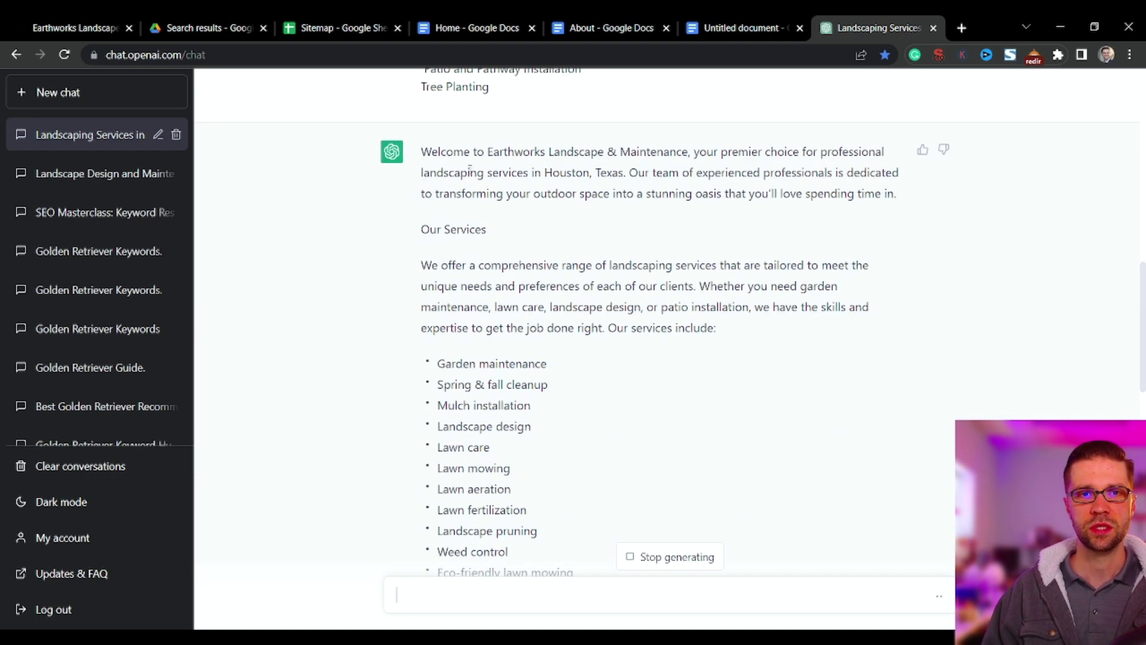
pyautogui.moveTo(413, 157); pyautogui.dragTo(691, 307)
pyautogui.hotkey('ctrl', 'c')
pyautogui.hotkey('ctrl', '4')
pyautogui.hotkey('ctrl', 'v')
pyautogui.scroll(6, 514, 322)
pyautogui.hotkey('ctrl', 'a')
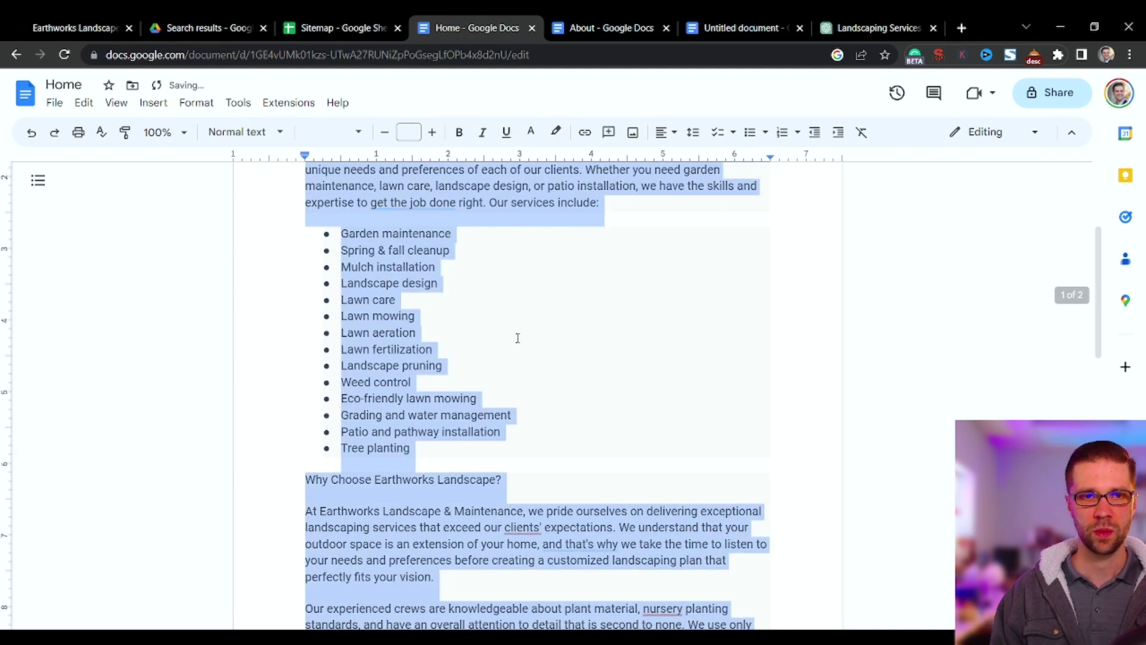
pyautogui.hotkey('ctrl', '\\')
# Insert blank lines above and below the "Our Services" heading and before the bulleted service list
pyautogui.scroll(5, 523, 336)
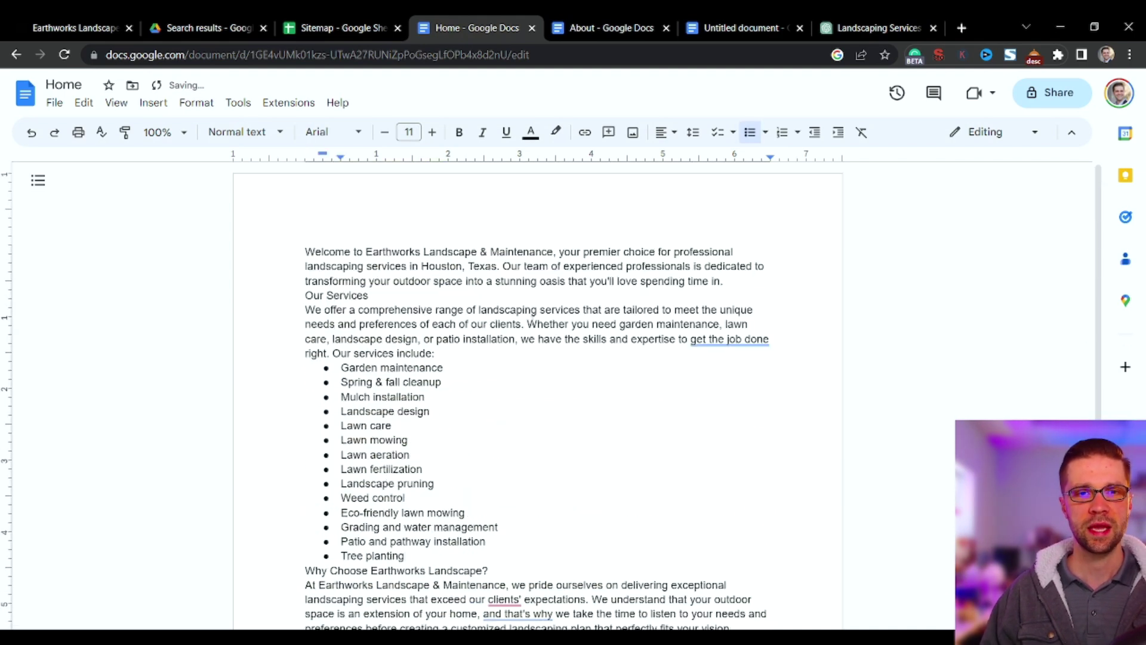
pyautogui.click(680, 293)
pyautogui.press('Return')
pyautogui.click(735, 280)
pyautogui.press('Return')
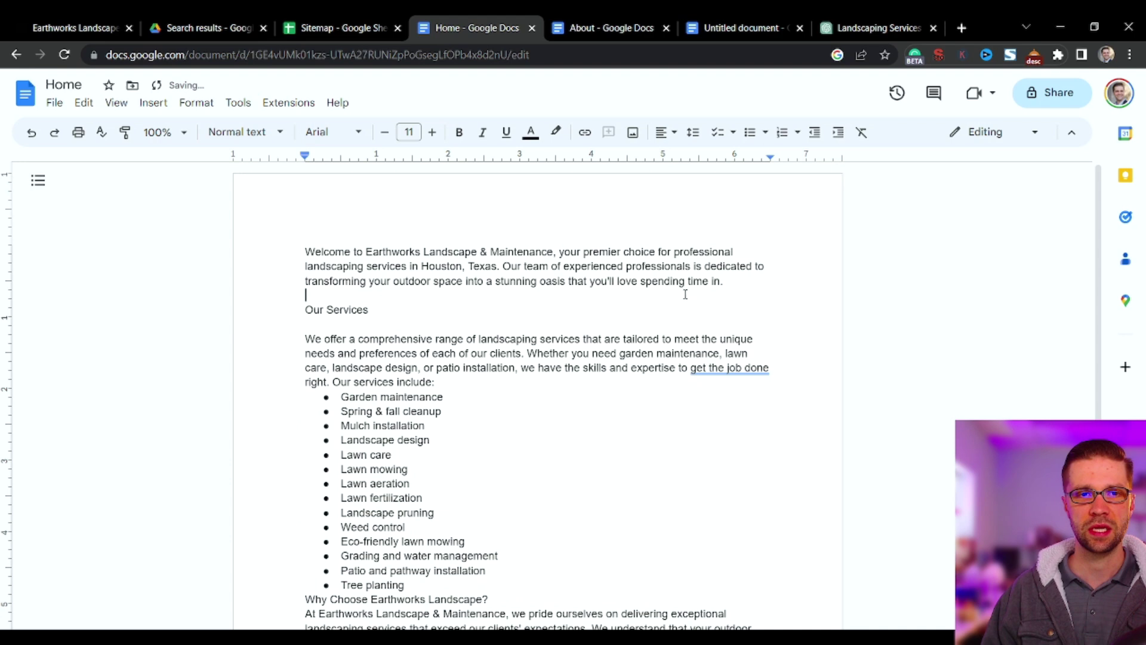
pyautogui.click(460, 383)
pyautogui.press('Return')
# Insert a blank line above and below the "Why Choose Earthworks Landscape?" heading
pyautogui.scroll(-4, 449, 407)
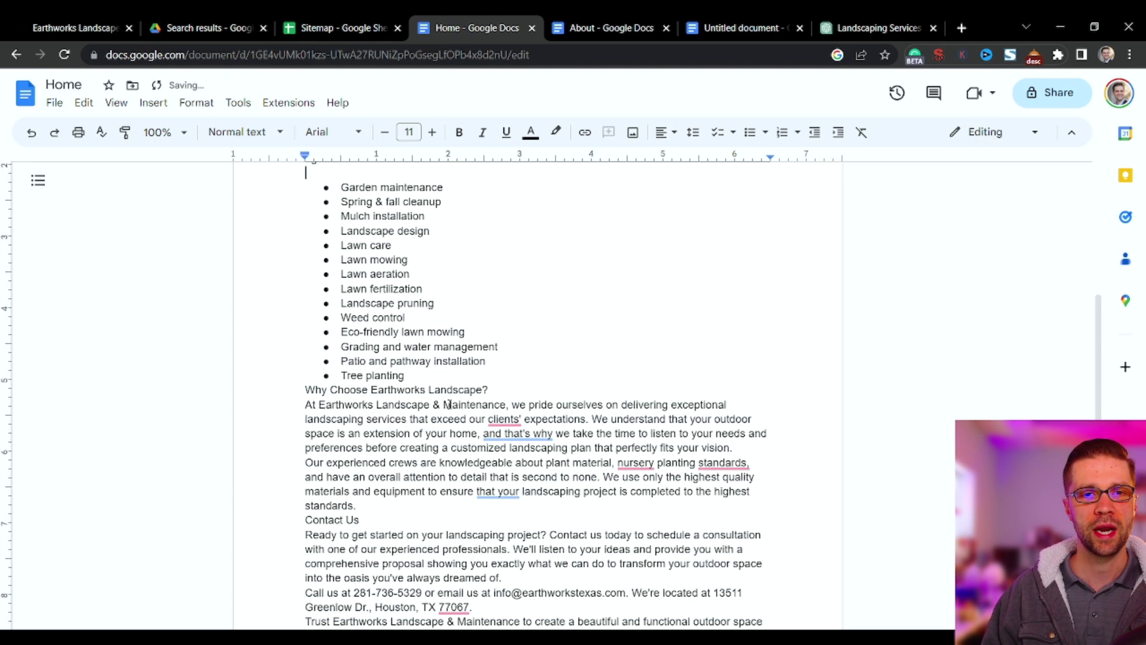
pyautogui.click(460, 379)
pyautogui.press('Return')
pyautogui.press('BackSpace')
pyautogui.scroll(3, 401, 336)
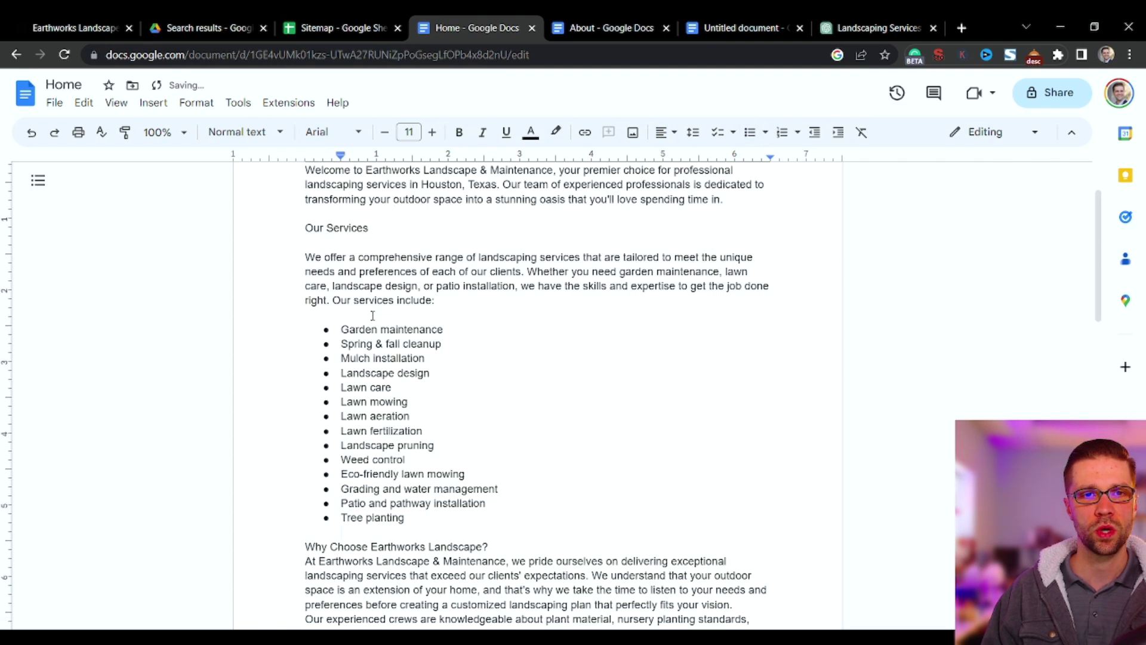
pyautogui.click(490, 553)
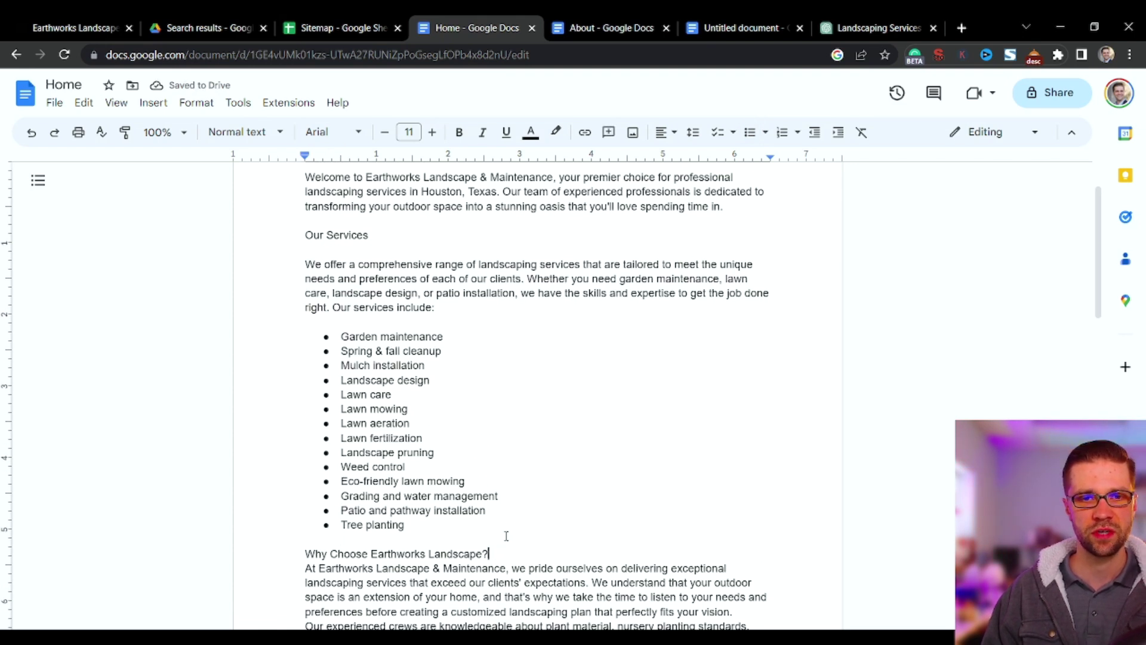
pyautogui.press('Return')
# Insert blank lines between the two "Why Choose" paragraphs and above and below the "Contact Us" heading
pyautogui.scroll(-3, 446, 532)
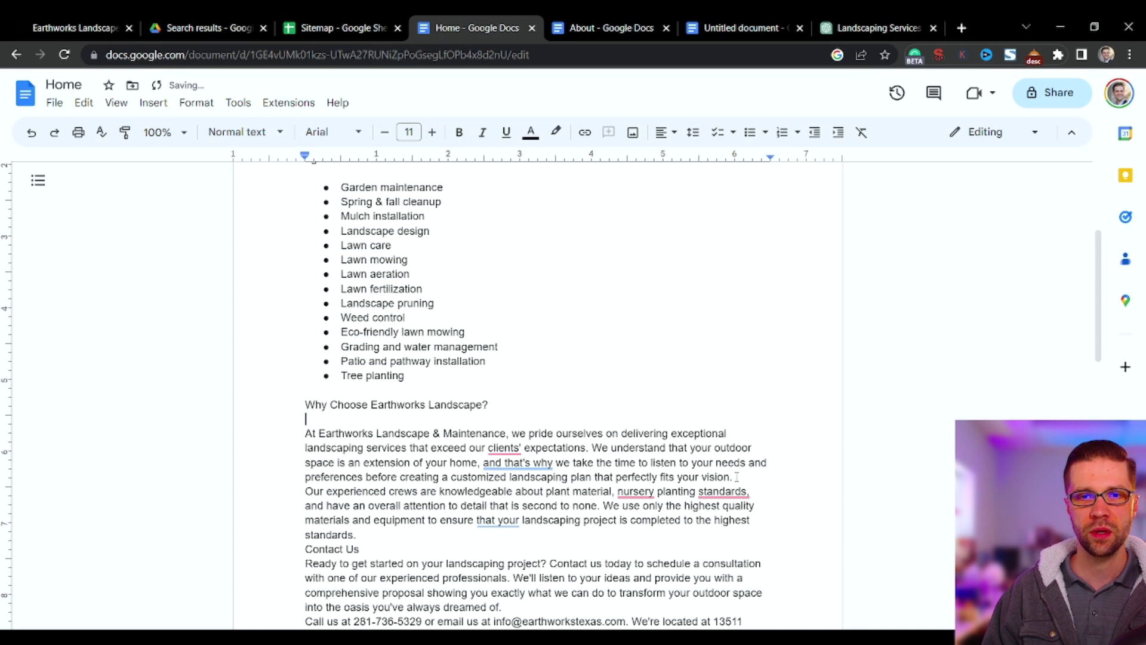
pyautogui.click(737, 476)
pyautogui.press('Return')
pyautogui.click(420, 551)
pyautogui.press('Return')
pyautogui.click(389, 578)
pyautogui.press('Return')
# Separate the closing "Trust Earthworks Landscape & Maintenance" paragraph from the contact details with a blank line
pyautogui.scroll(-1, 453, 520)
pyautogui.scroll(-5, 454, 520)
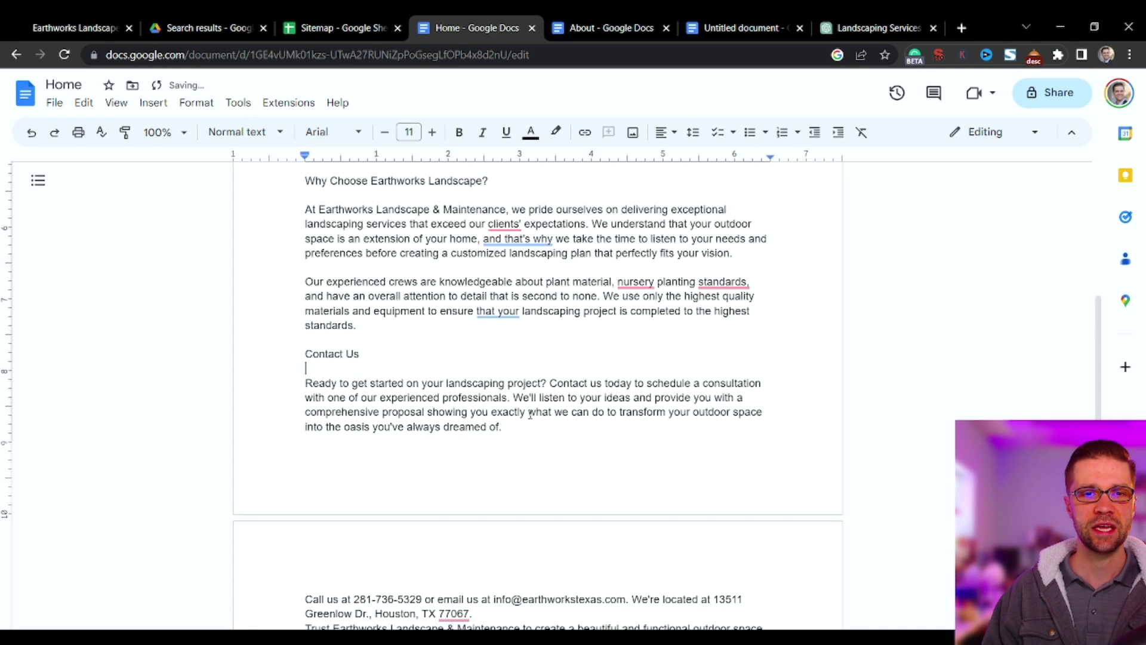
pyautogui.click(529, 465)
pyautogui.press('Return')
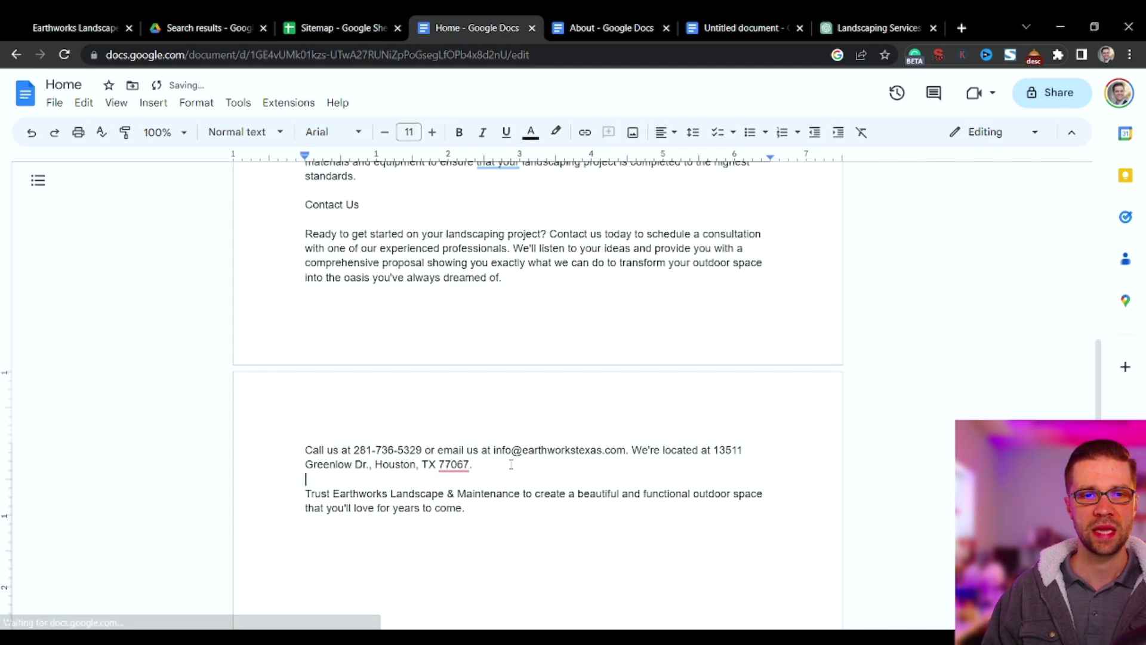
pyautogui.scroll(10, 469, 447)
pyautogui.scroll(1, 469, 447)
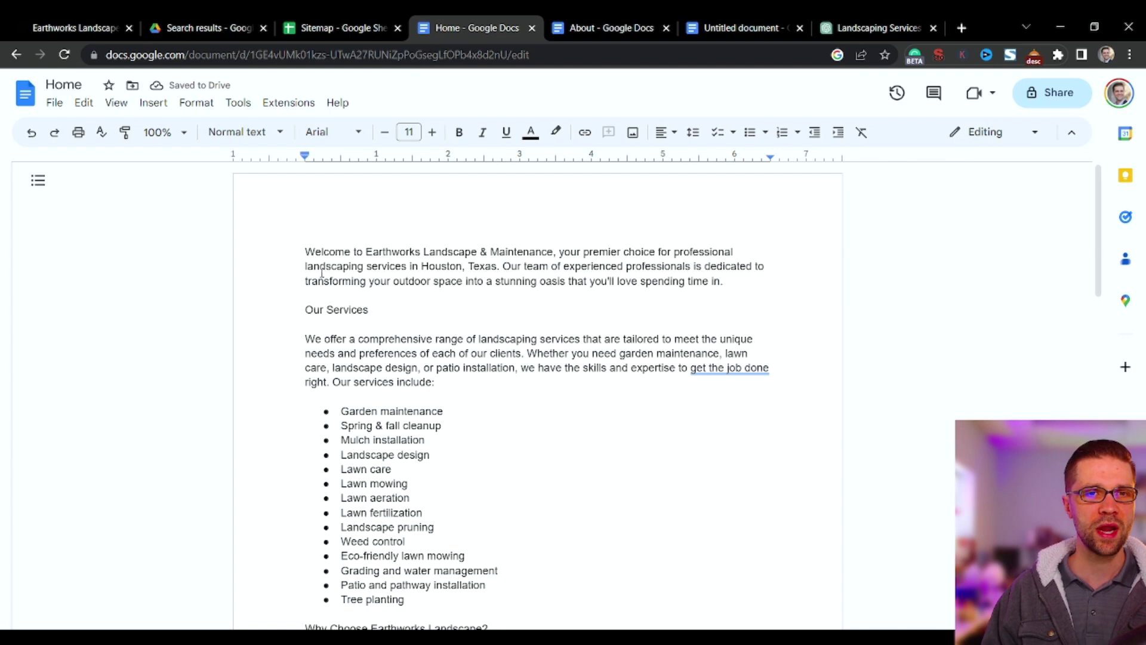
# Copy the individual service descriptions from ChatGPT's second answer and paste them over the bulleted service list in the Home document
pyautogui.click(878, 27)
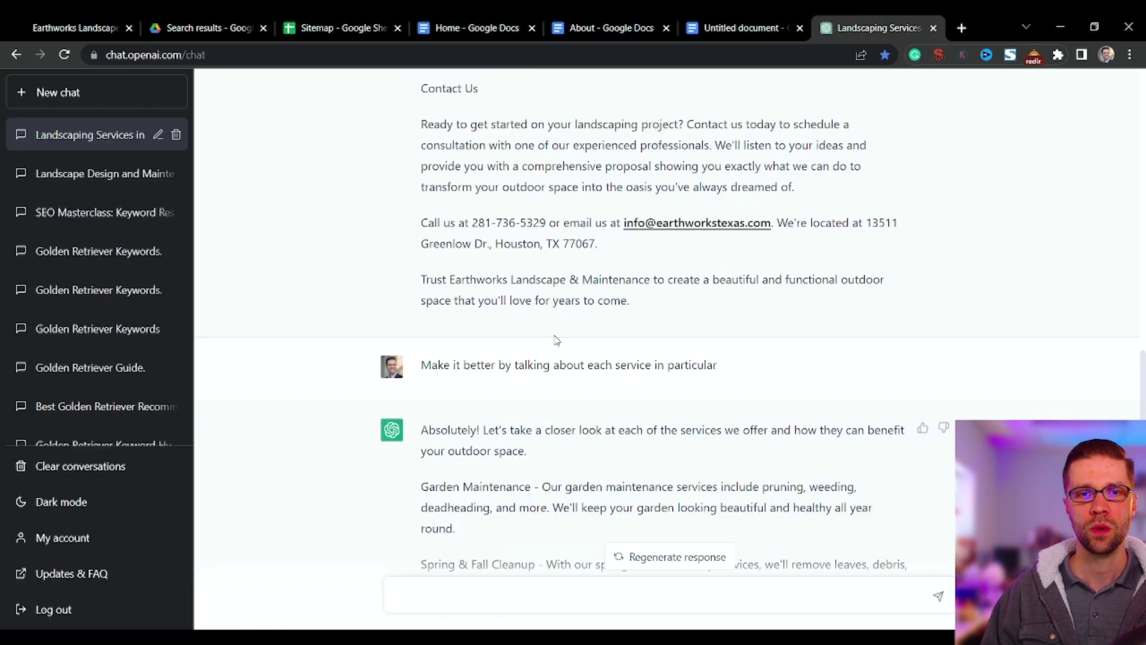
pyautogui.scroll(-15, 557, 340)
pyautogui.scroll(10, 542, 328)
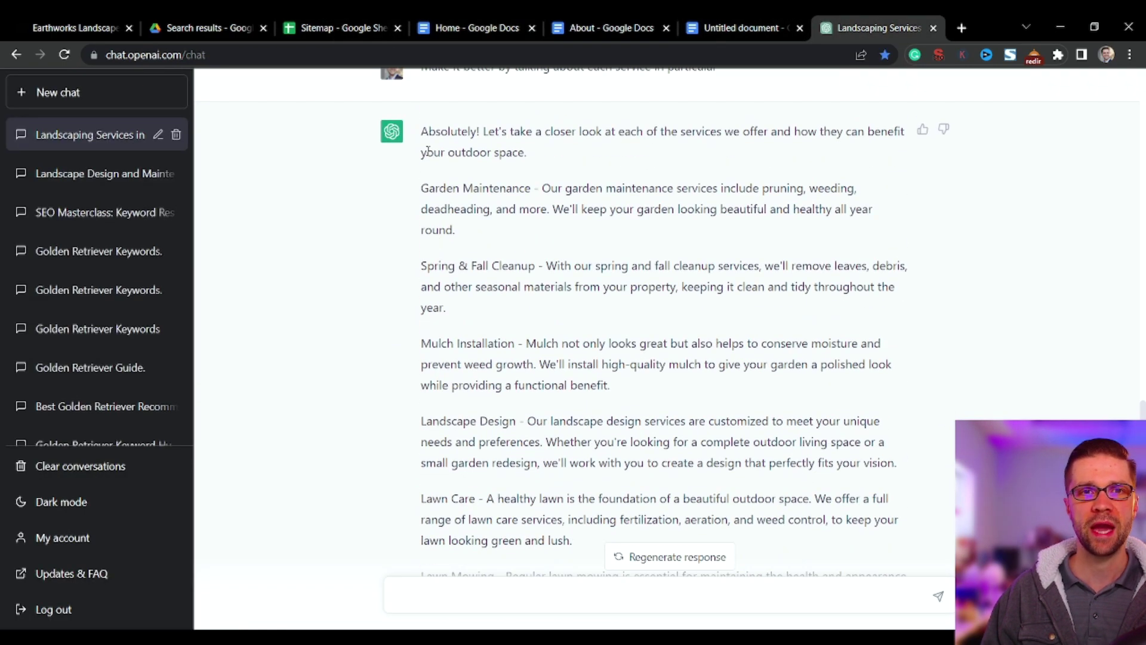
pyautogui.moveTo(418, 192); pyautogui.dragTo(657, 353)
pyautogui.click(460, 28)
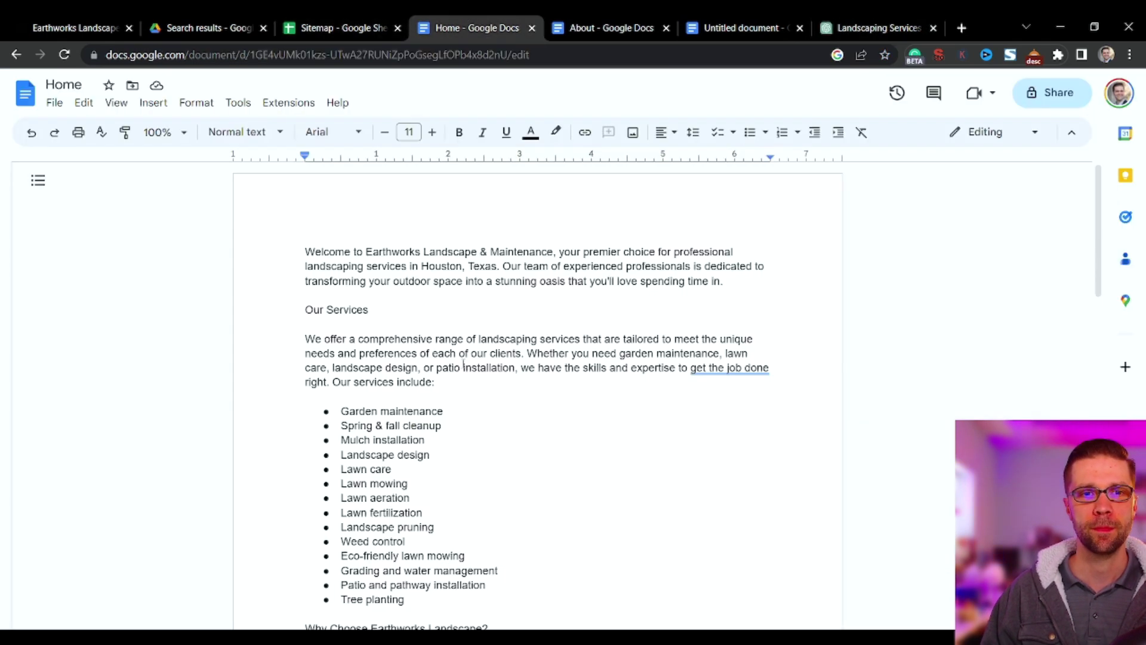
pyautogui.moveTo(339, 411); pyautogui.dragTo(496, 610)
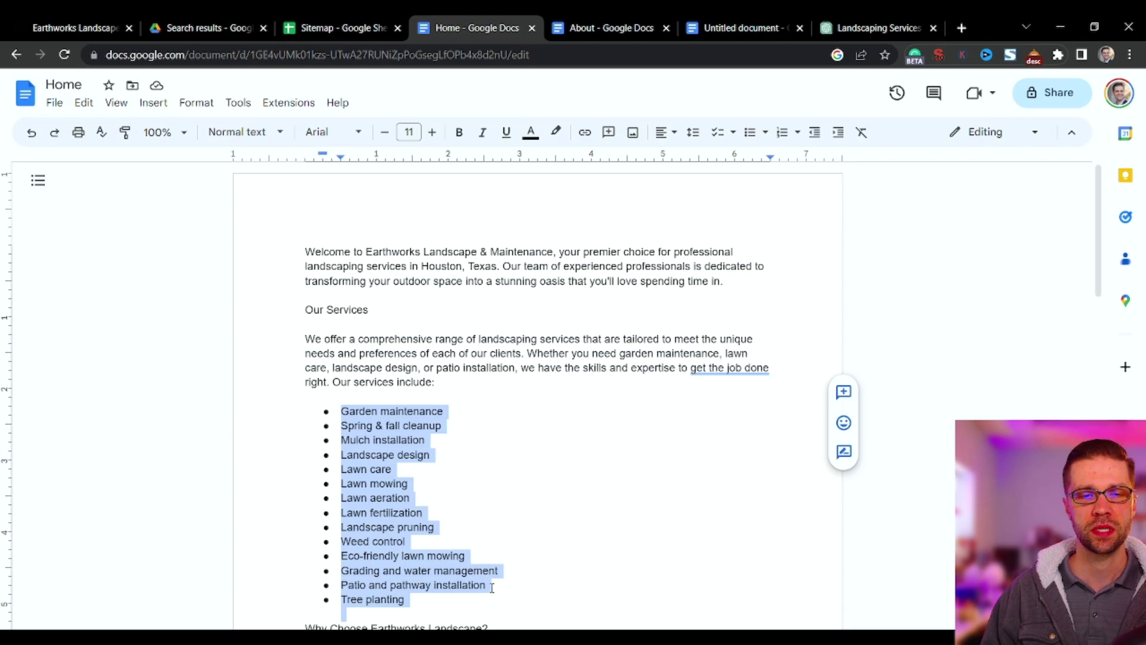
pyautogui.hotkey('ctrl', 'v')
# Clear the formatting of the whole Home document, including the pasted service descriptions
pyautogui.scroll(-3, 576, 341)
pyautogui.scroll(10, 576, 342)
pyautogui.hotkey('ctrl', 'a')
pyautogui.hotkey('ctrl', 'shift', 'c')
pyautogui.click(659, 223)
pyautogui.click(494, 331)
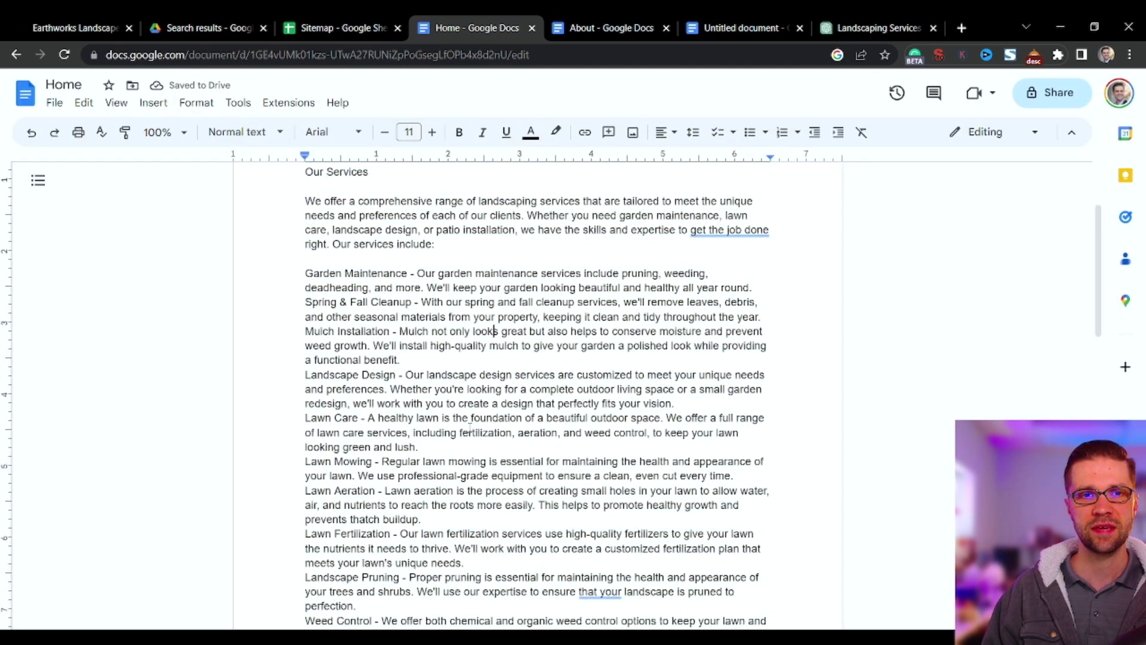
# Insert a blank line after each of the Garden Maintenance, Spring & Fall Cleanup and Mulch Installation descriptions
pyautogui.scroll(3, 470, 425)
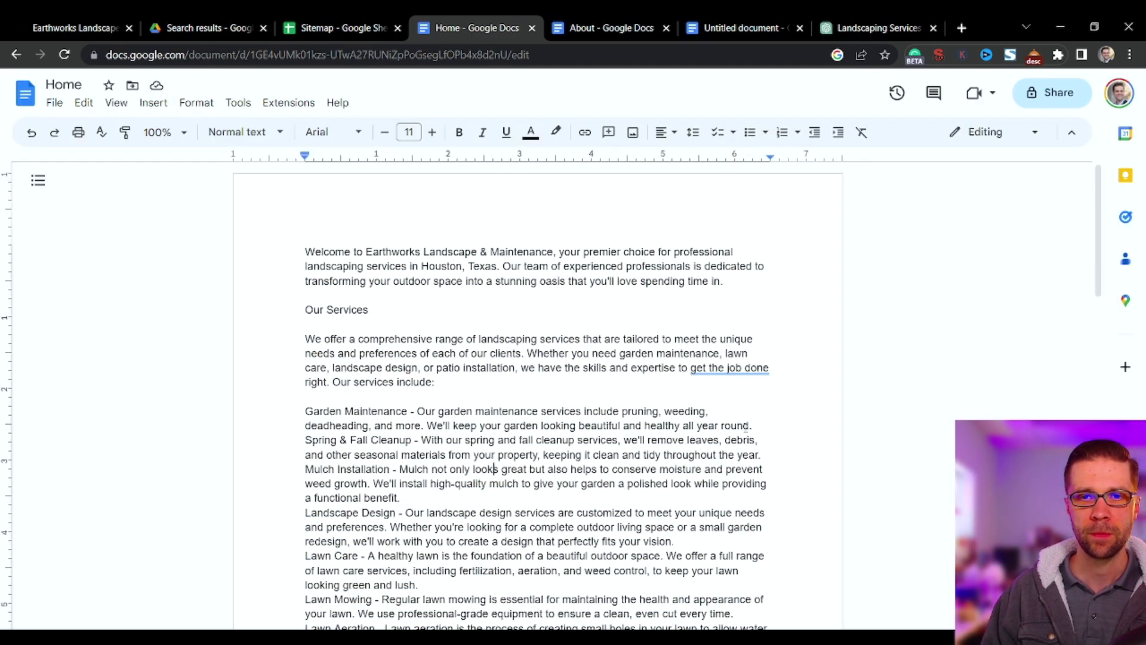
pyautogui.press('Return')
pyautogui.click(765, 472)
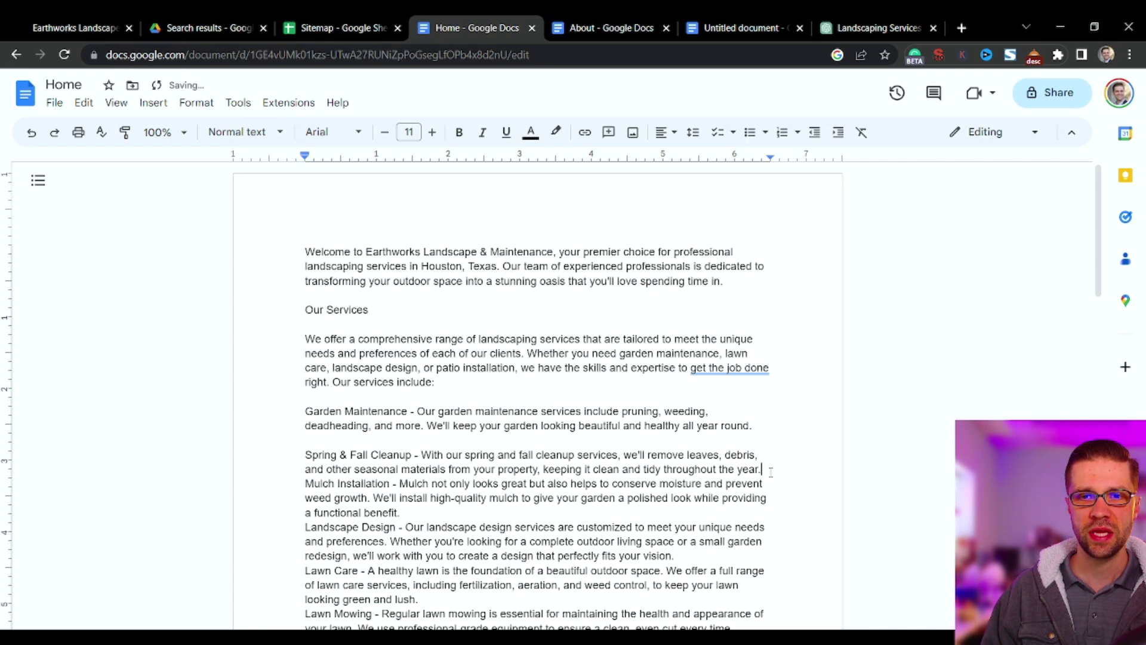
pyautogui.press('Return')
pyautogui.scroll(-1, 530, 452)
pyautogui.click(517, 455)
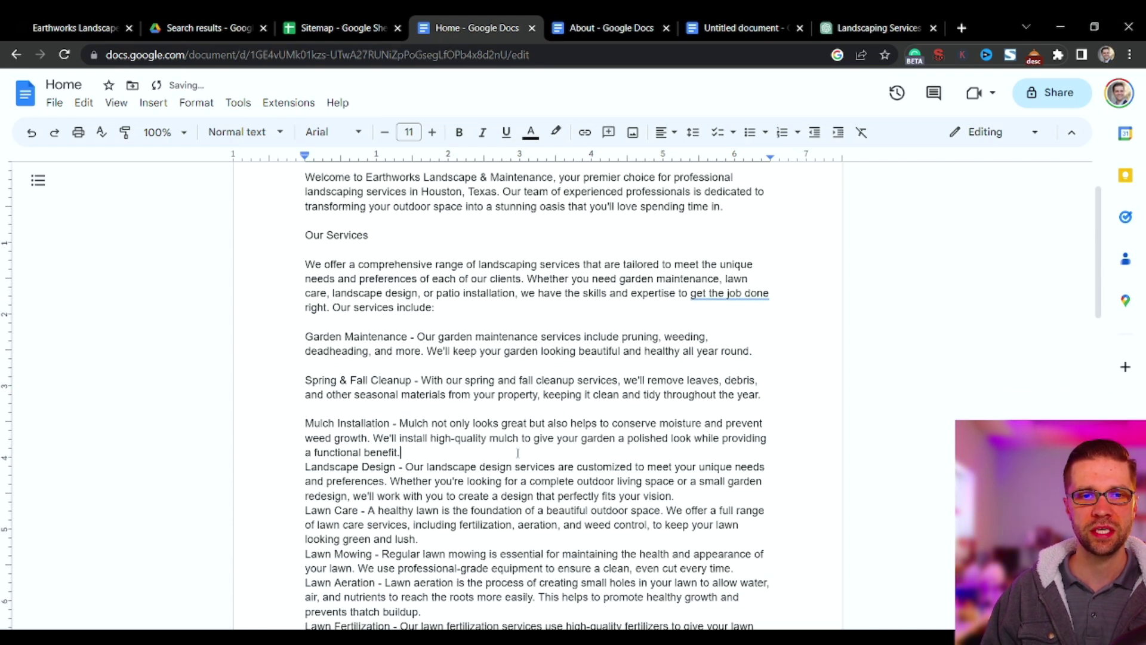
pyautogui.press('Return')
# Insert a blank line after each of the Landscape Design and Lawn Care descriptions
pyautogui.click(709, 507)
pyautogui.press('Return')
pyautogui.scroll(-2, 418, 424)
pyautogui.click(425, 418)
pyautogui.press('Return')
pyautogui.moveTo(364, 389); pyautogui.dragTo(305, 389)
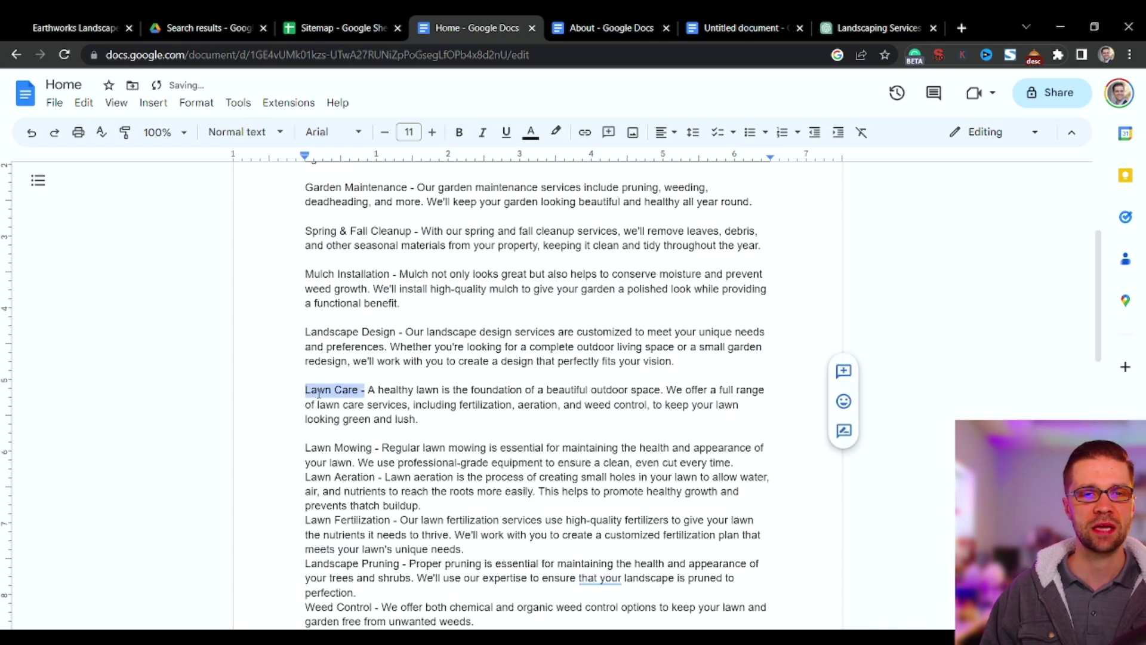
# Ask ChatGPT to write a new ABOUT US page inspired by the info above, freely adding info that shows care, trustworthiness and experience
pyautogui.click(340, 27)
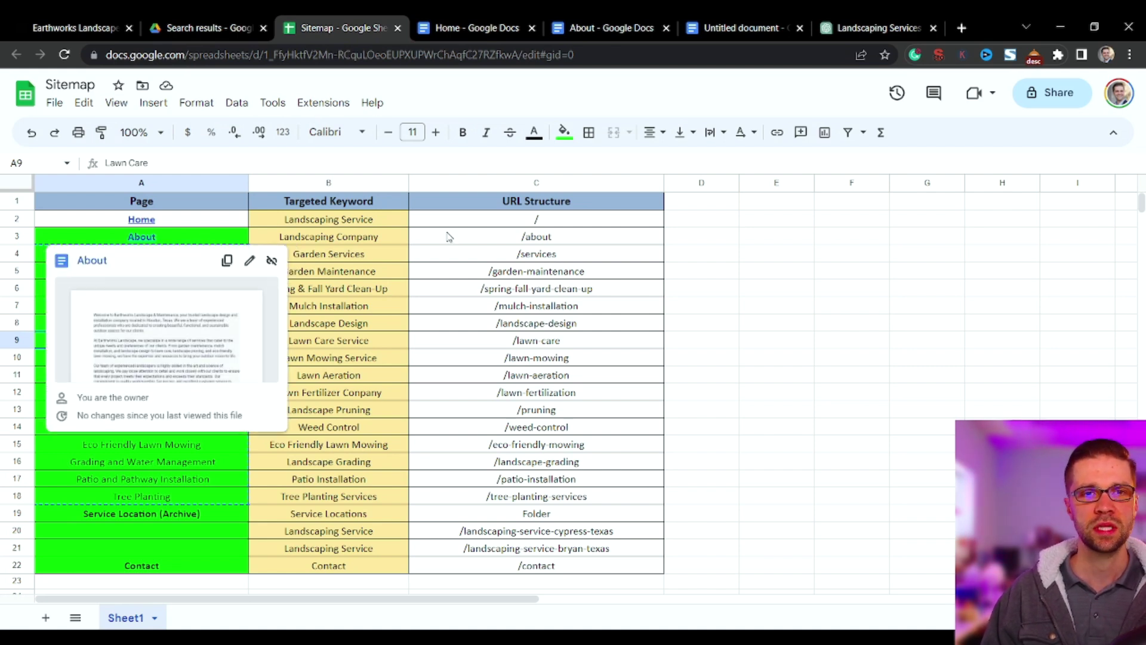
pyautogui.click(619, 24)
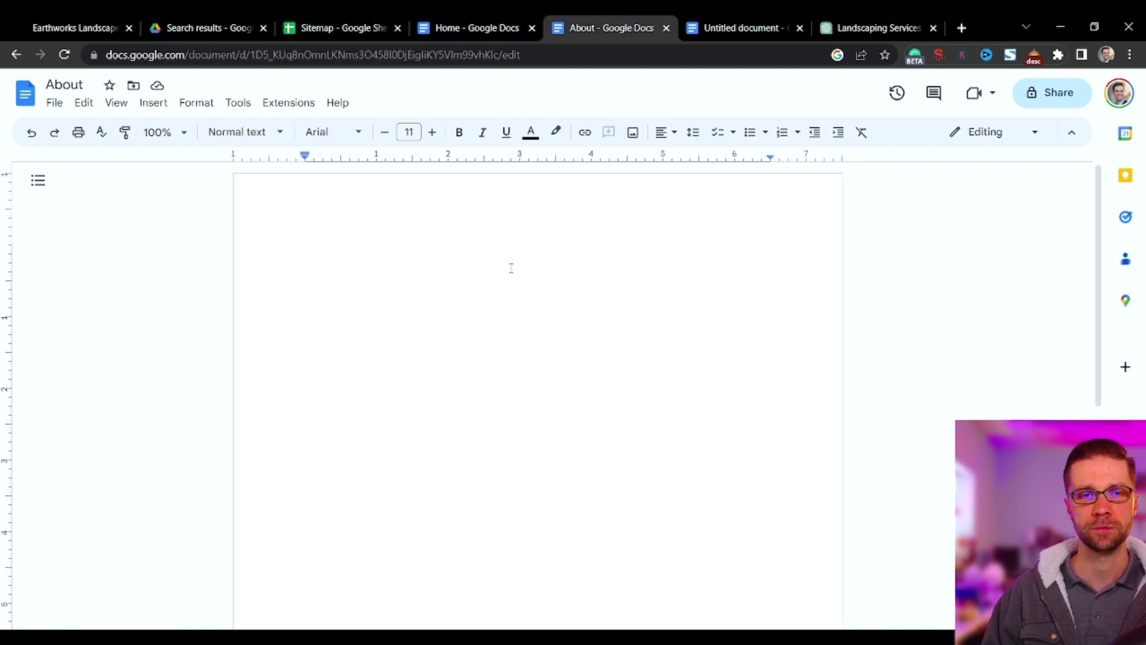
pyautogui.click(859, 25)
pyautogui.click(562, 594)
pyautogui.write('Wri')
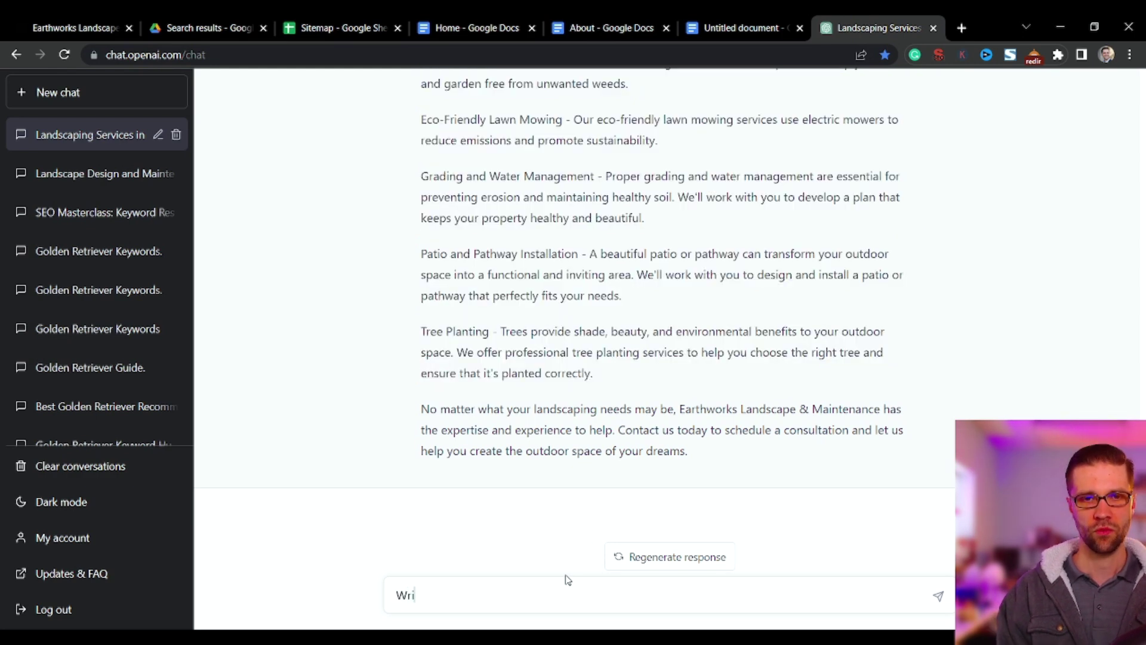
pyautogui.write('te')
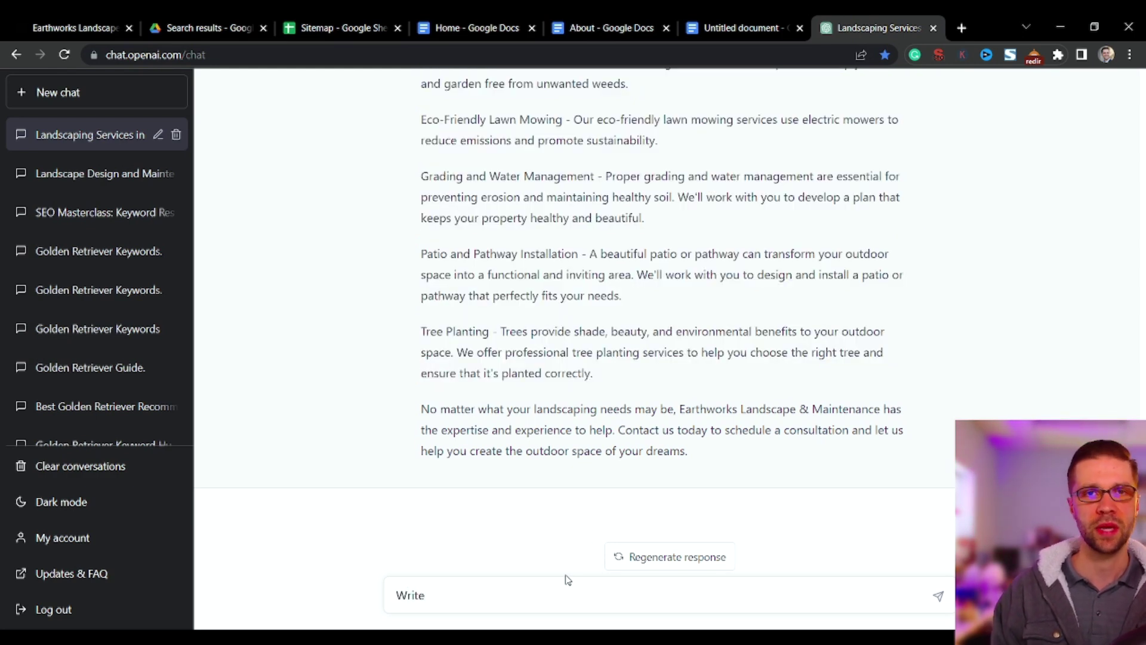
pyautogui.write(' a n')
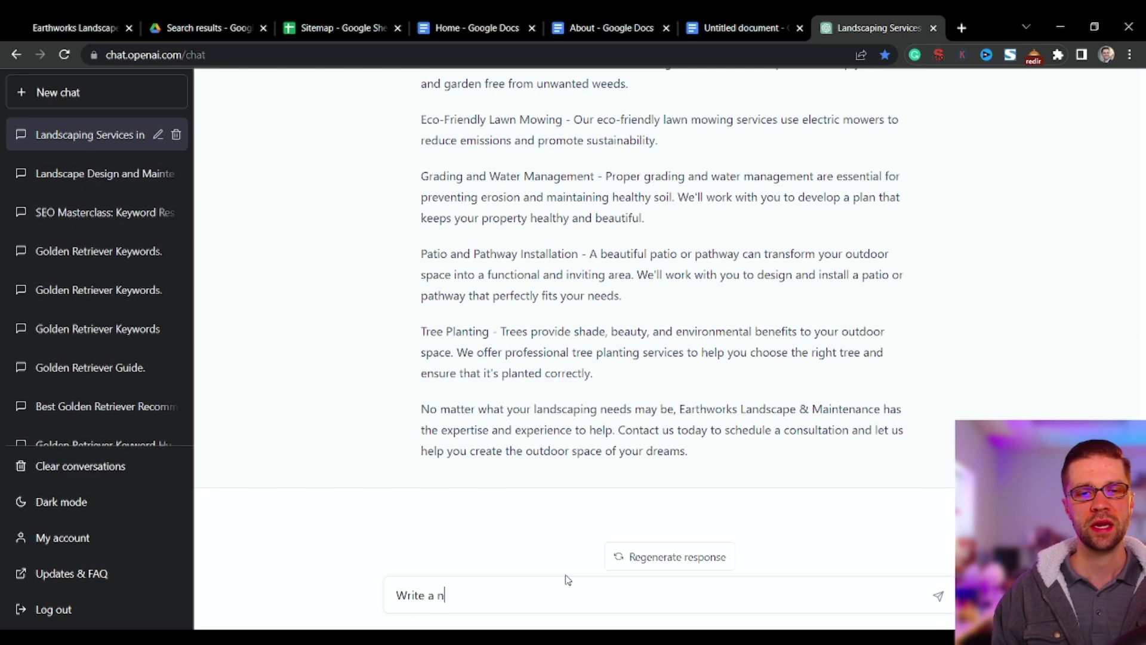
pyautogui.write('ew page: ABOU')
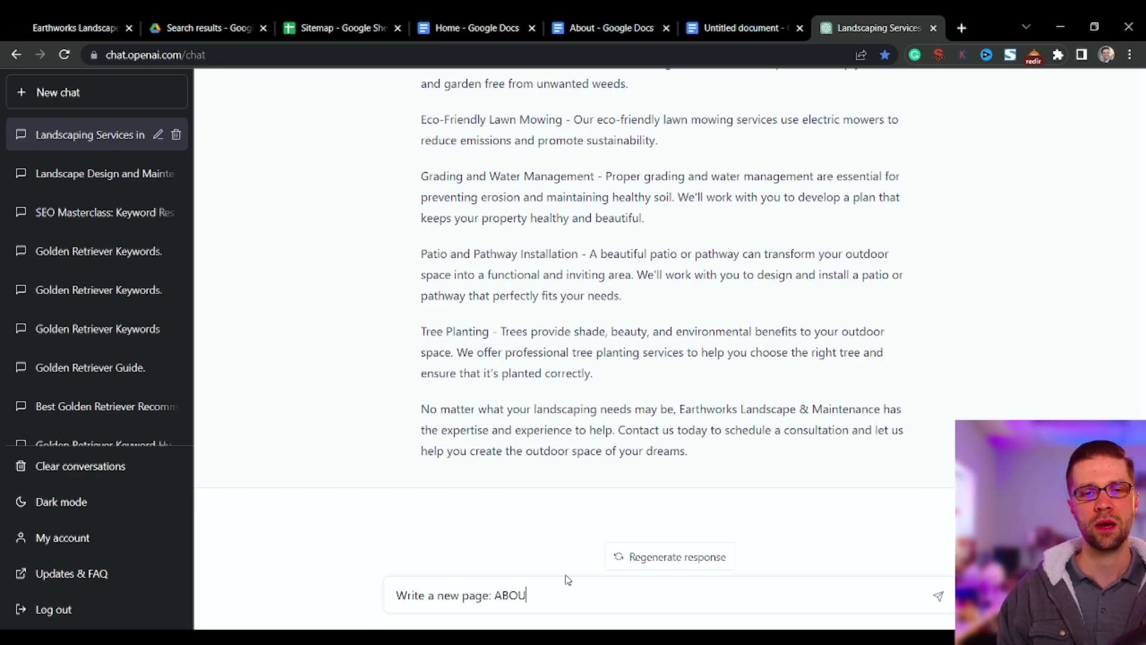
pyautogui.write('T US - usi')
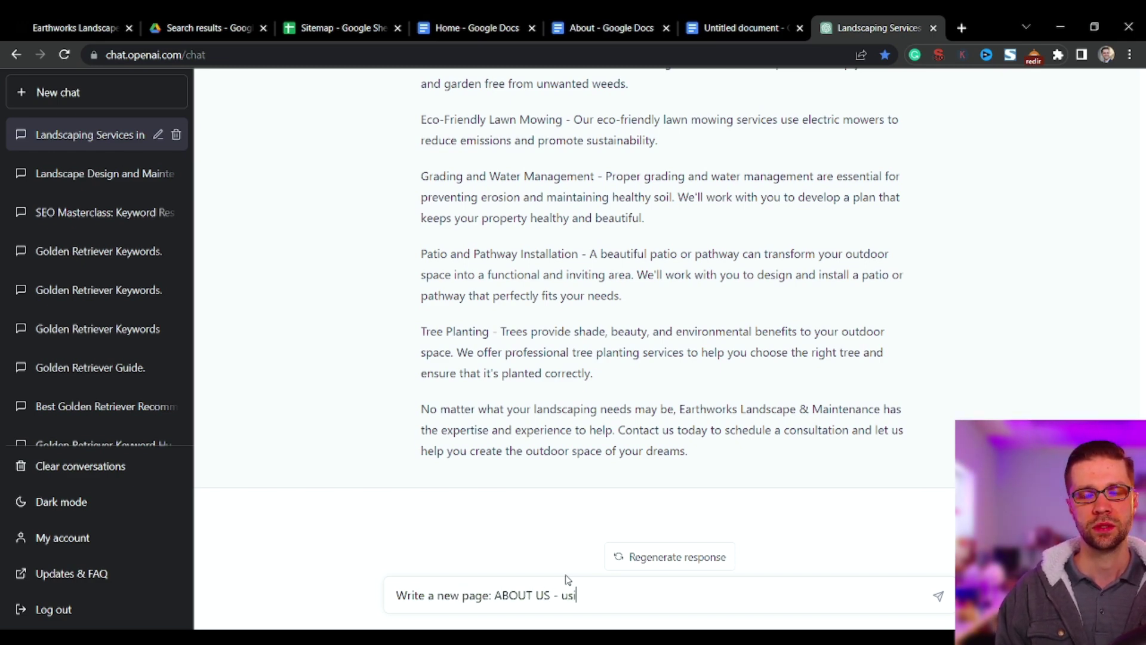
pyautogui.press('BackSpace')
pyautogui.press('BackSpace')
pyautogui.press('BackSpace')
pyautogui.write('being inspire')
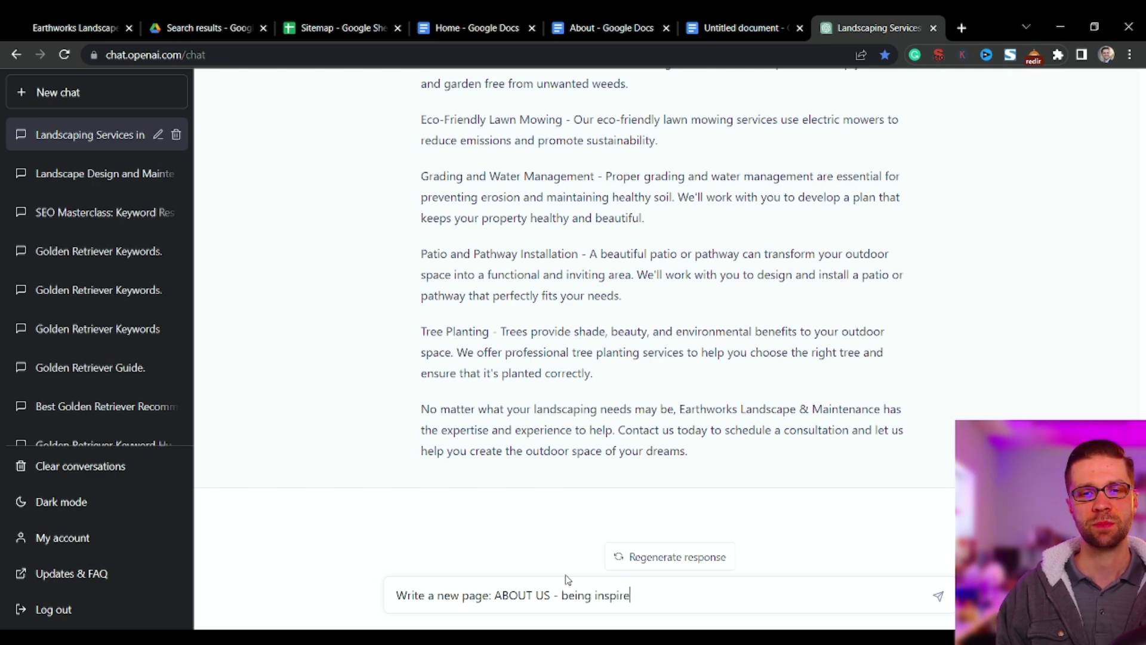
pyautogui.write('d by the info above. Also - feel free to')
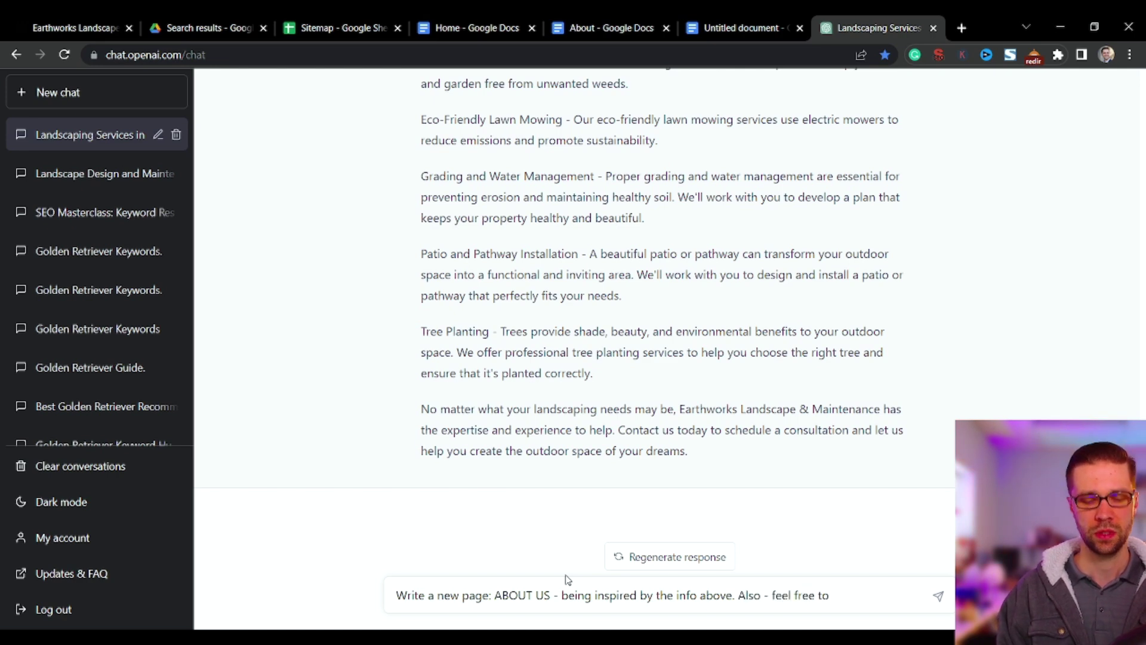
pyautogui.write(' use info yo')
pyautogui.write('u feel is bes')
pyautogui.write('t for this type of business')
pyautogui.write(' to show clients we c')
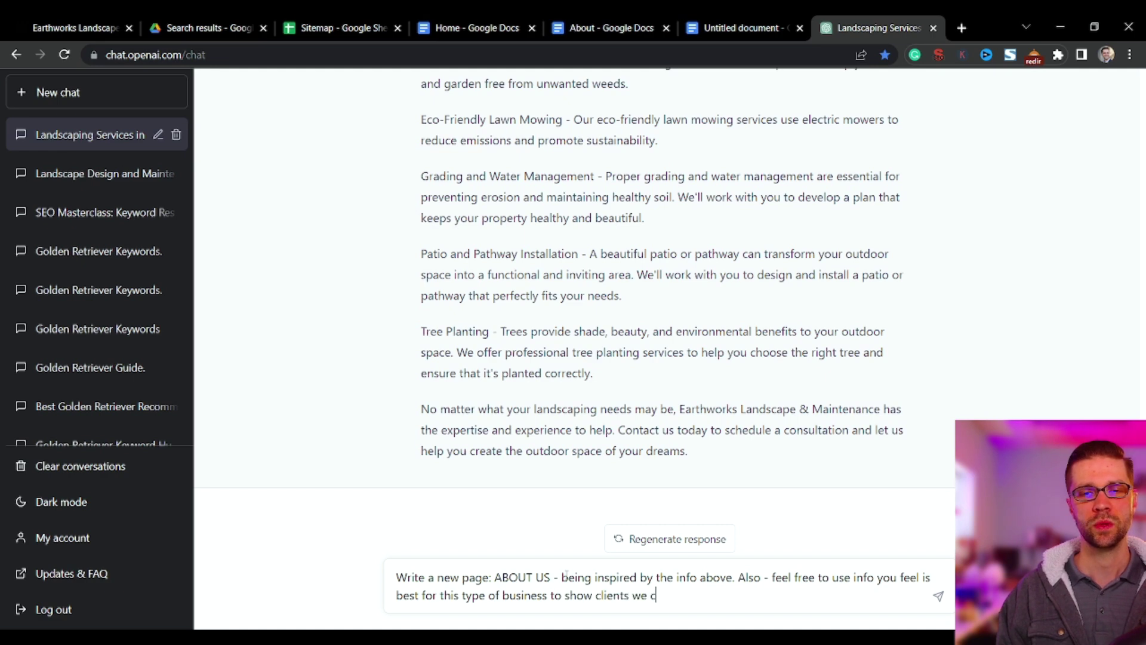
pyautogui.write('are, we are trustworthy, and have experience.')
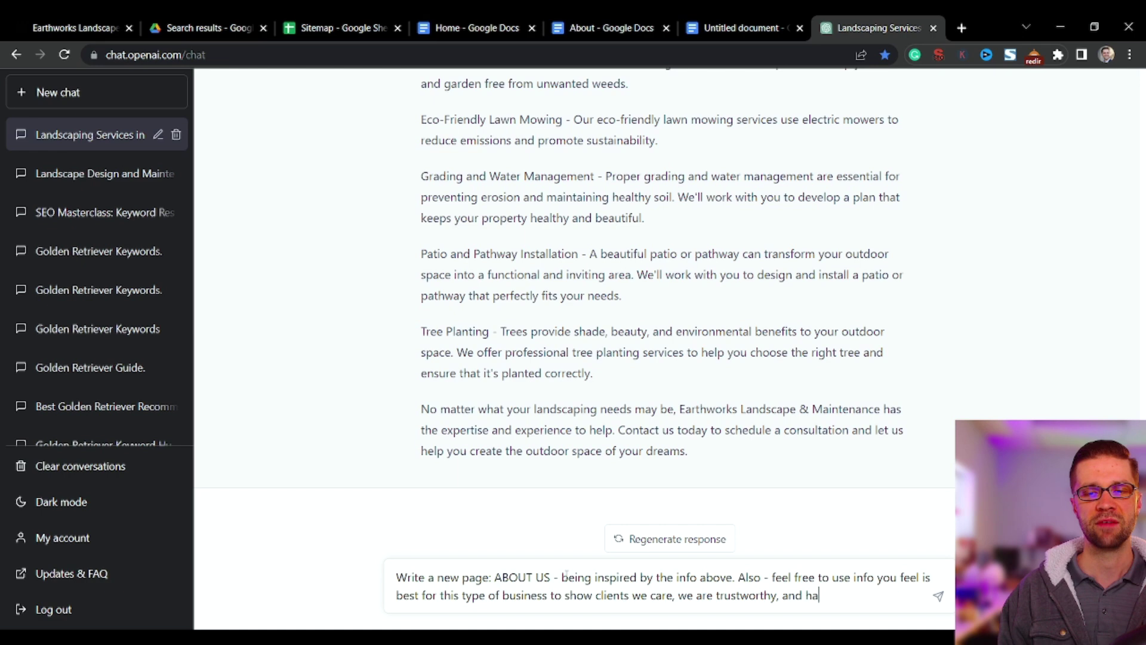
pyautogui.press('Return')
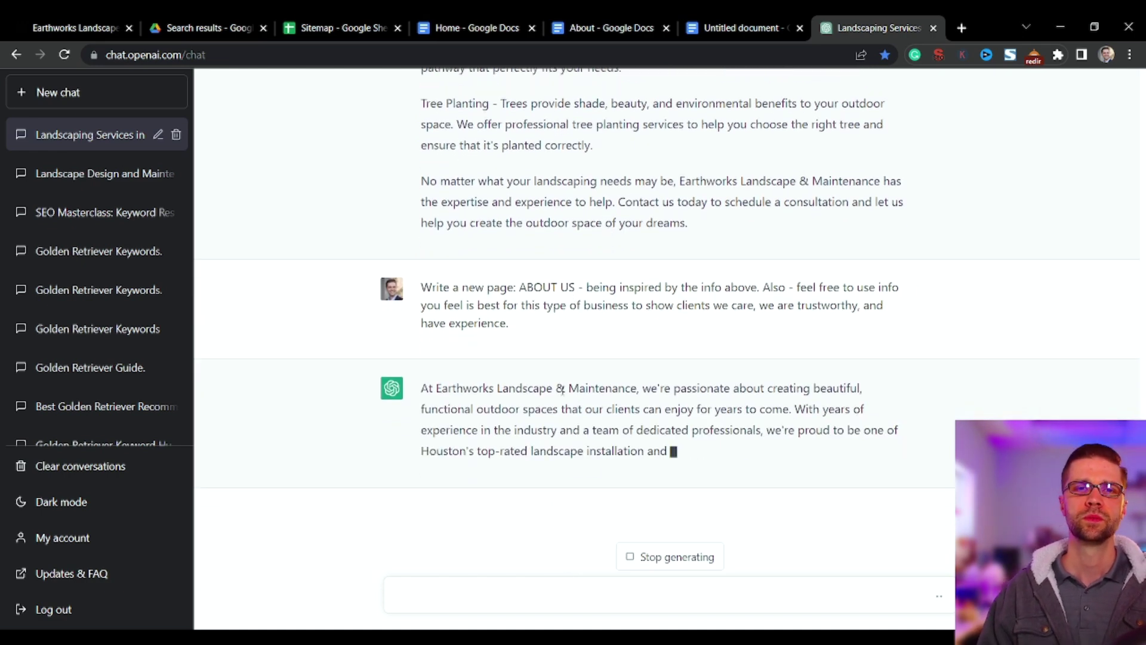
pyautogui.click(358, 28)
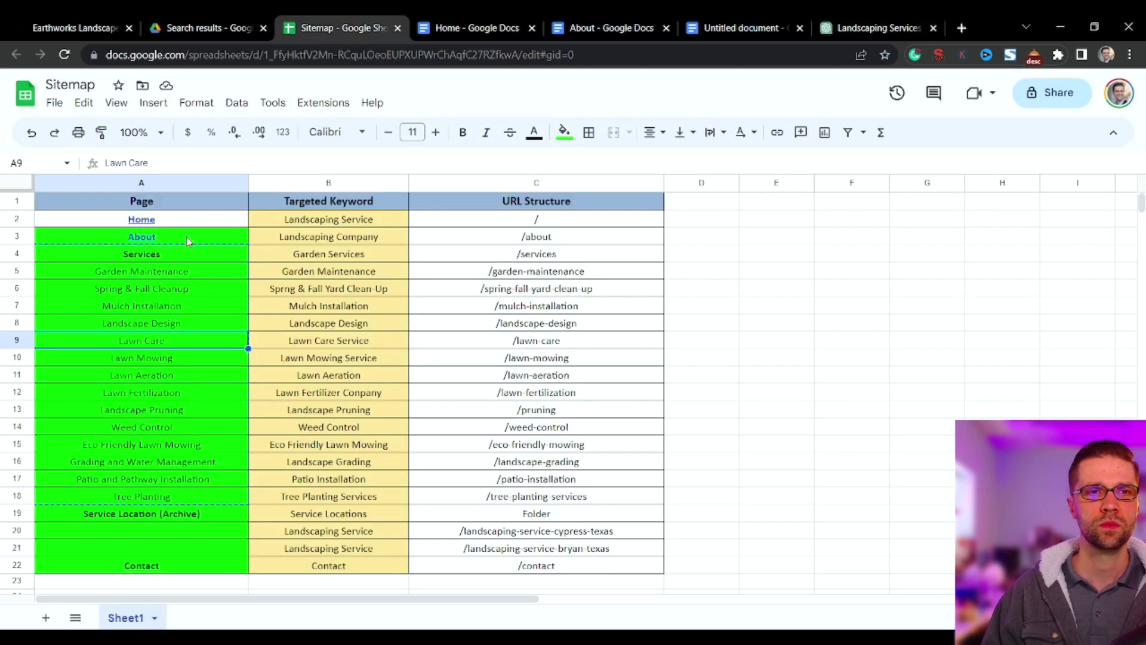
pyautogui.click(194, 220)
pyautogui.click(421, 261)
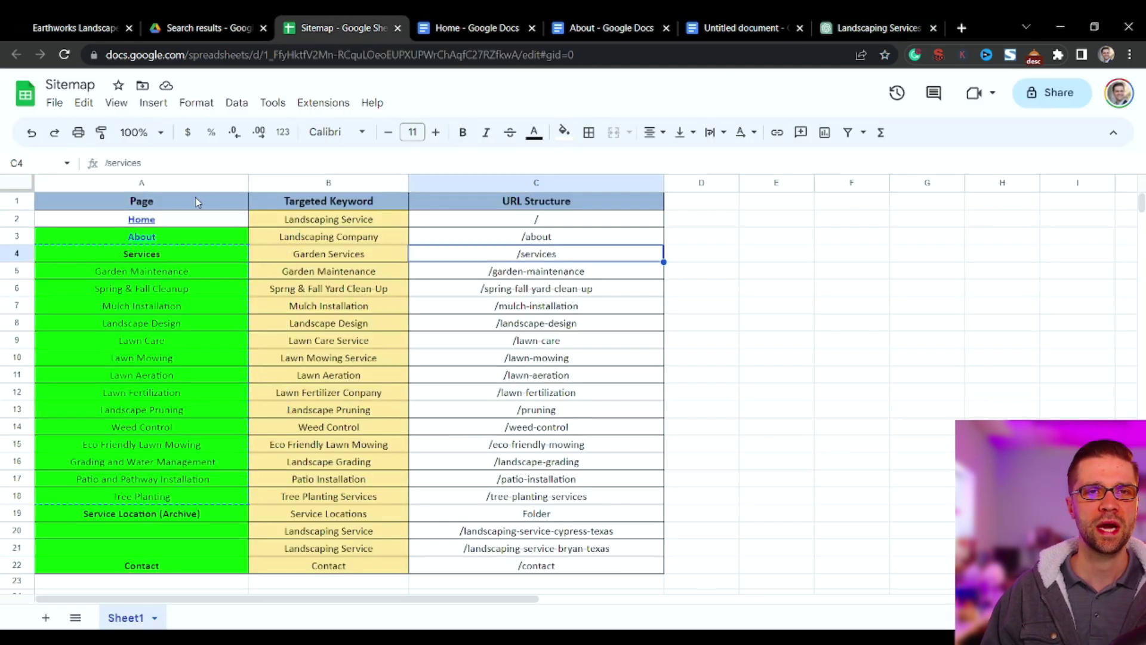
# In the Home document, insert a blank line after each of the Lawn Mowing, Lawn Aeration, Lawn Fertilization, Weed Control and Eco-Friendly Lawn Mowing descriptions
pyautogui.click(454, 28)
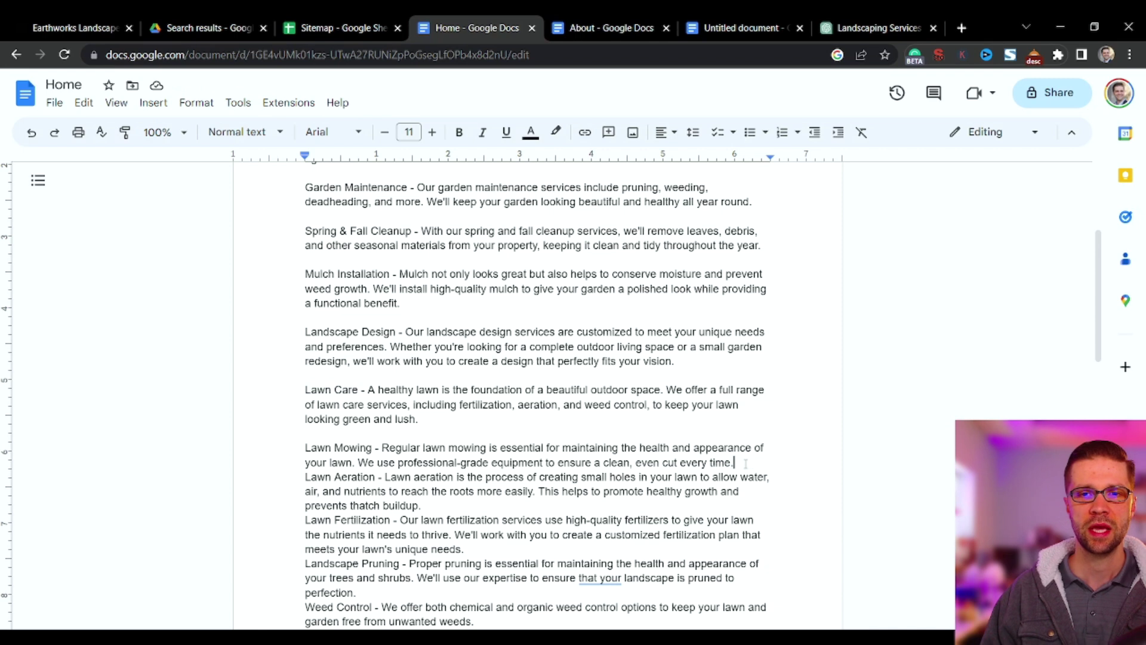
pyautogui.press('Return')
pyautogui.click(421, 519)
pyautogui.press('Return')
pyautogui.scroll(-3, 483, 438)
pyautogui.click(483, 429)
pyautogui.press('Return')
pyautogui.scroll(-4, 412, 478)
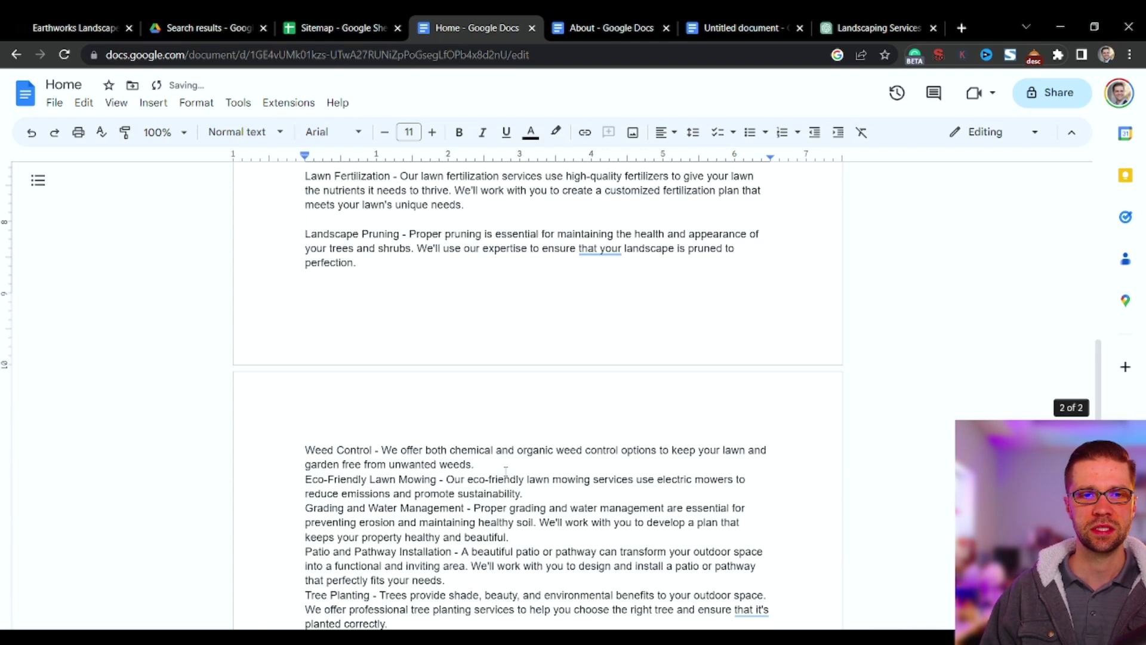
pyautogui.click(506, 466)
pyautogui.press('Return')
pyautogui.click(542, 508)
pyautogui.press('Return')
# Add the line "<H1> Earthworks Landscape and Maintenance | #1 Houston, Texas Landscapers" above the welcome paragraph of the Home document
pyautogui.scroll(13, 406, 354)
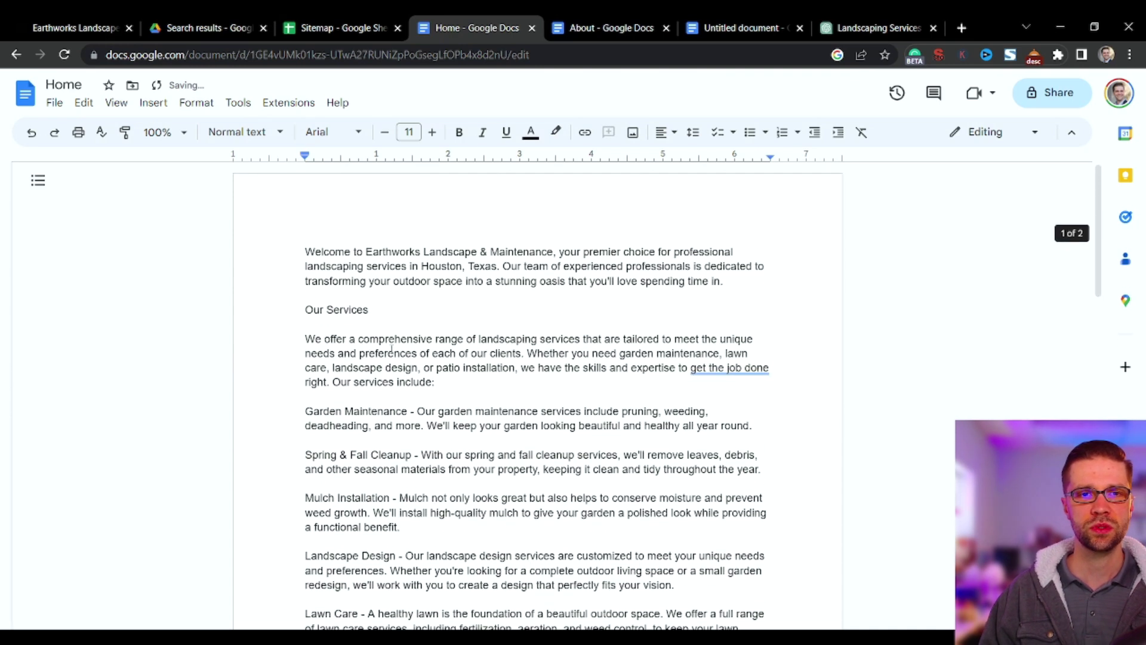
pyautogui.click(307, 252)
pyautogui.press('Return')
pyautogui.press('Up')
pyautogui.write('<H1>')
pyautogui.write('Earthwork')
pyautogui.press('BackSpace')
pyautogui.press('BackSpace')
pyautogui.press('BackSpace')
pyautogui.press('BackSpace')
pyautogui.press('BackSpace')
pyautogui.press('BackSpace')
pyautogui.press('BackSpace')
pyautogui.press('BackSpace')
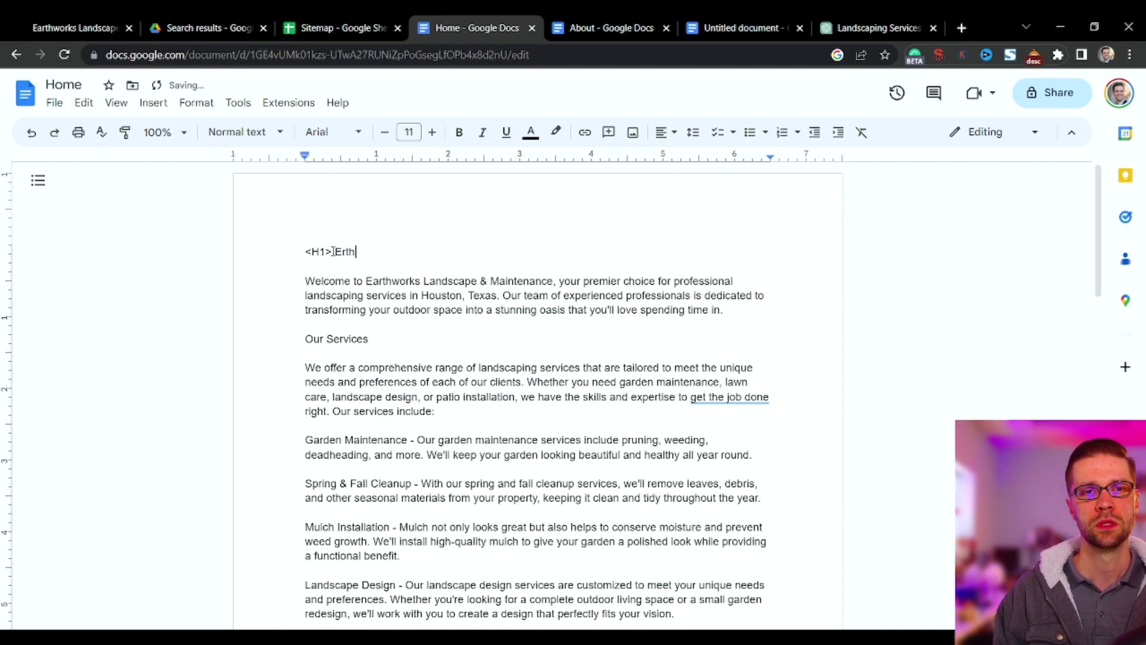
pyautogui.write('arthworks')
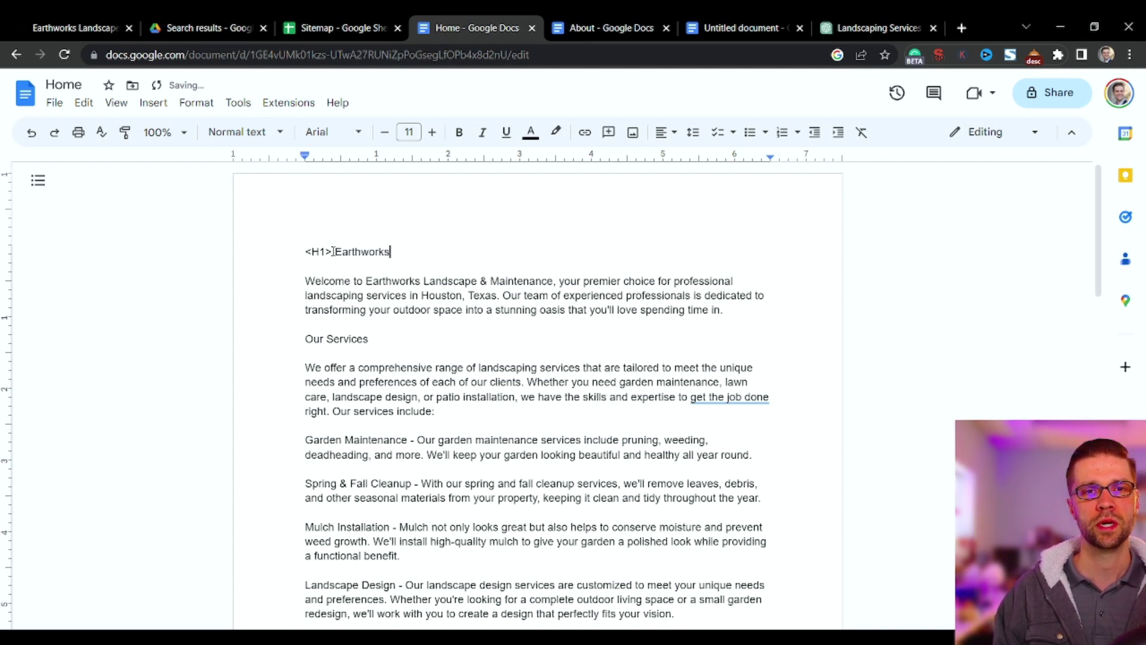
pyautogui.write(' Lands')
pyautogui.press('BackSpace')
pyautogui.write('dscape and')
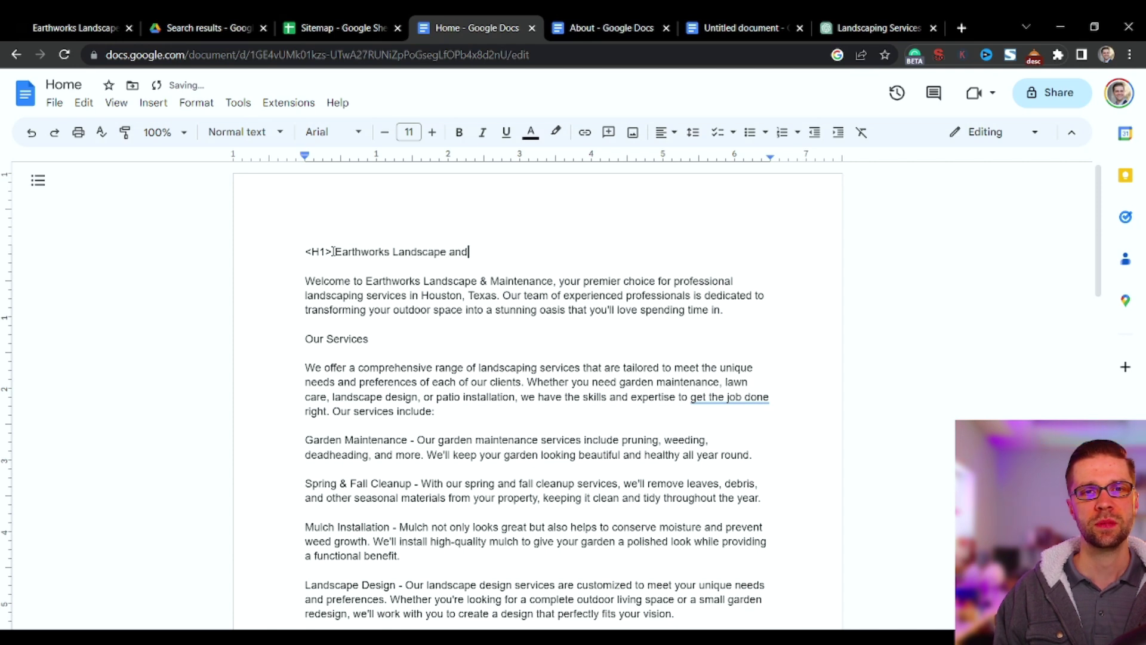
pyautogui.write(' Maintenance ')
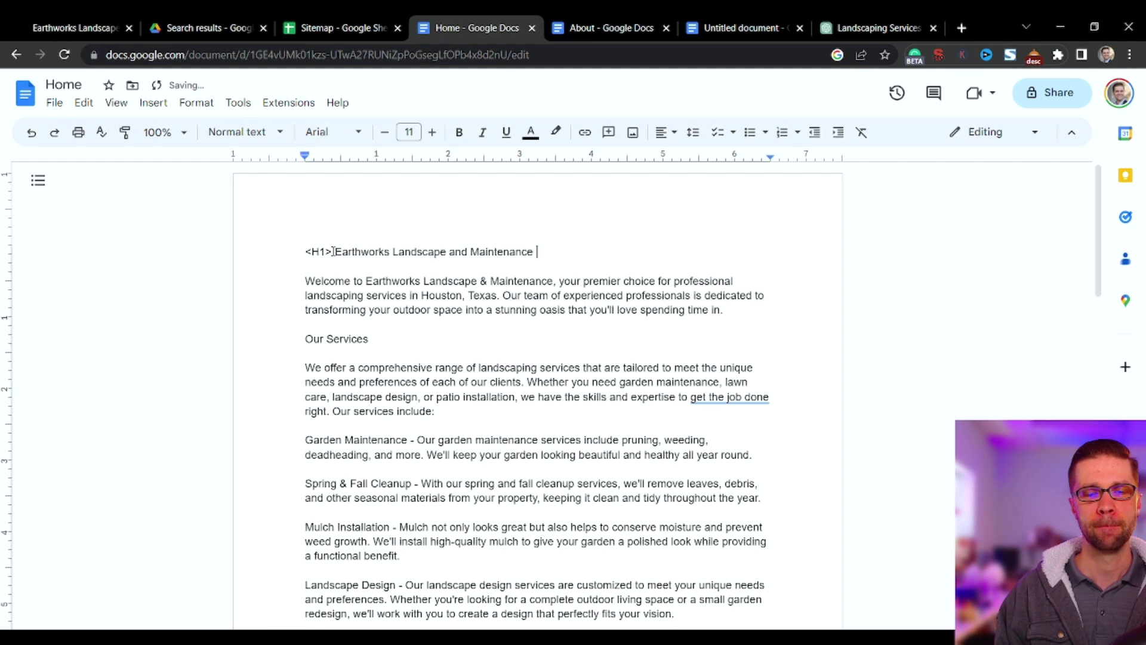
pyautogui.write('| #1 Housto')
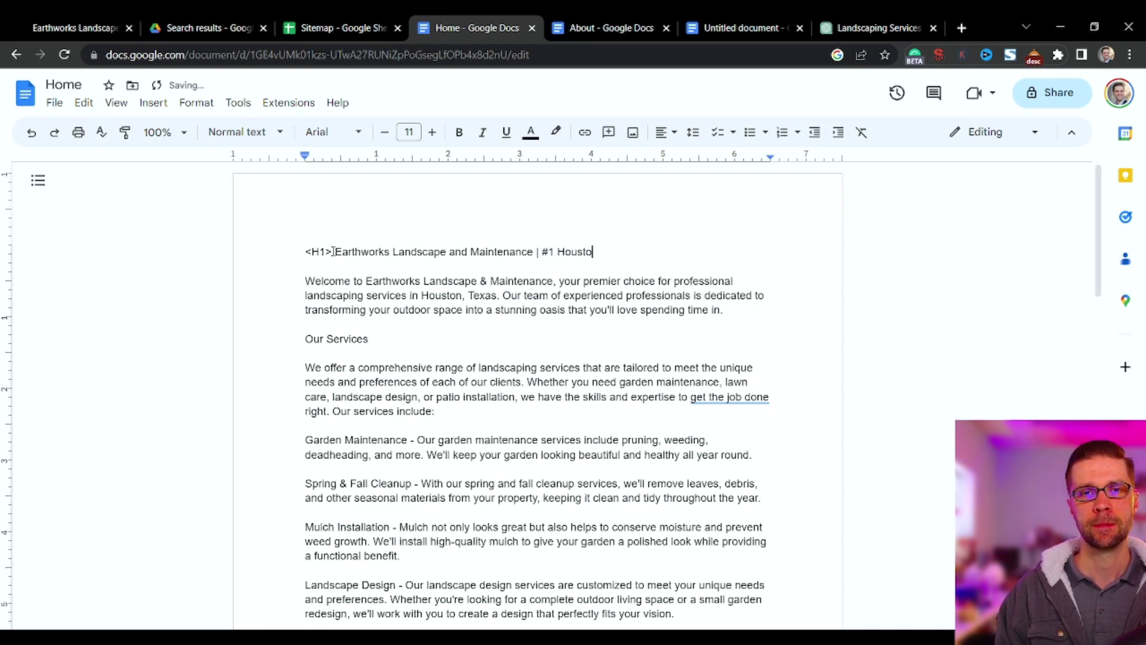
pyautogui.write('n Texas La')
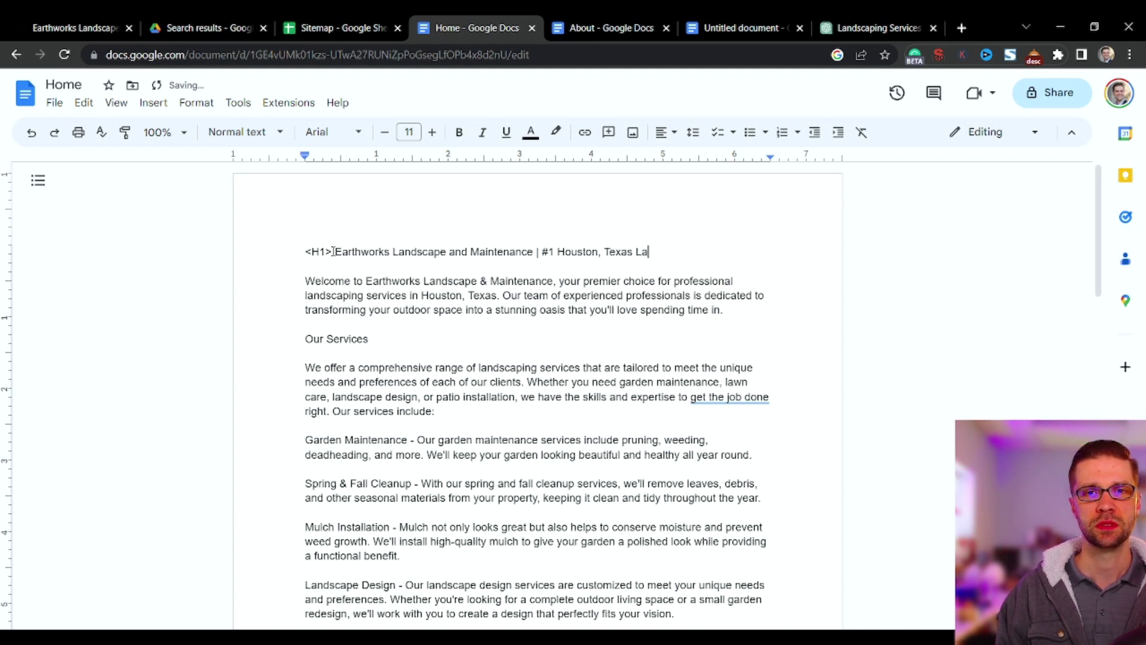
pyautogui.write(', Landscape')
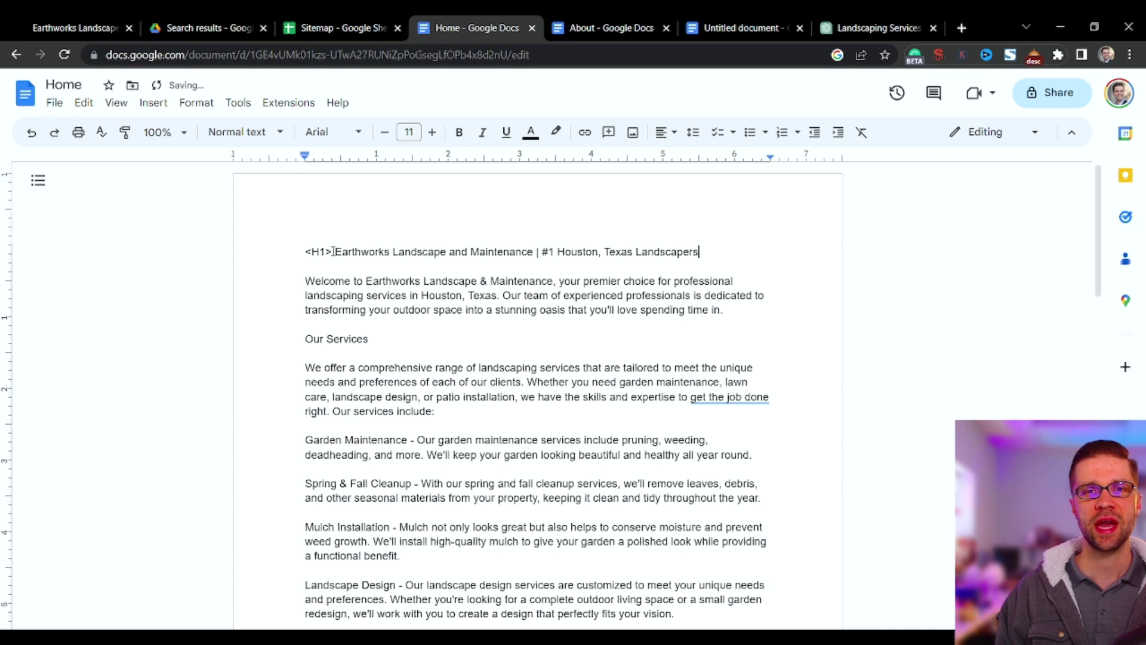
pyautogui.click(883, 27)
pyautogui.scroll(10, 512, 321)
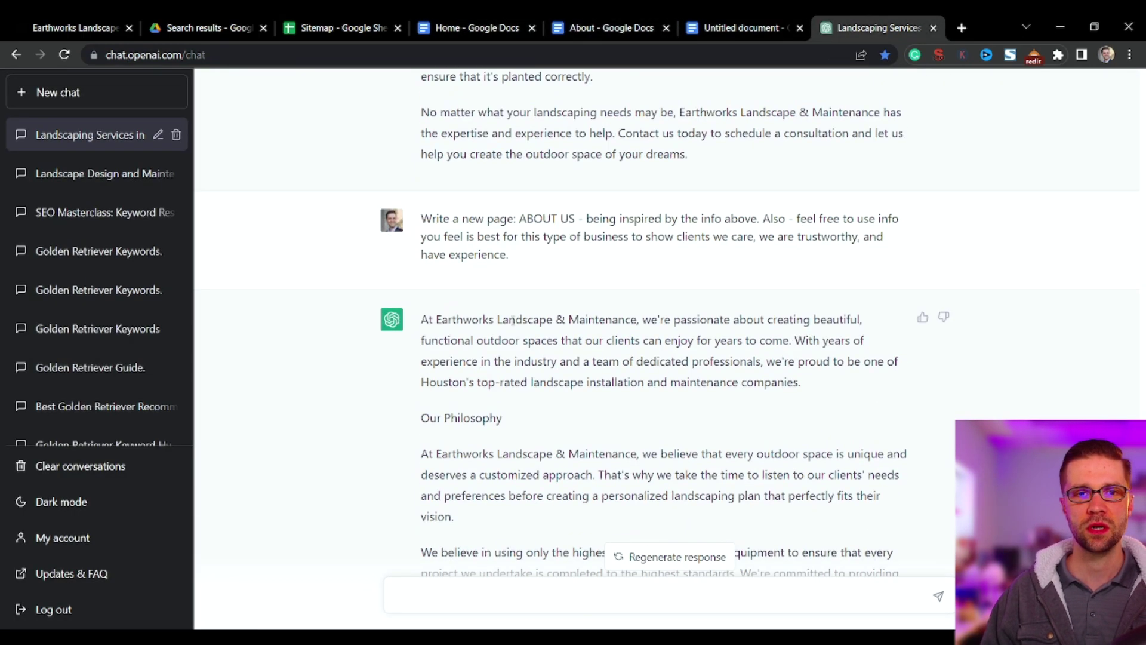
pyautogui.moveTo(422, 327); pyautogui.dragTo(665, 427)
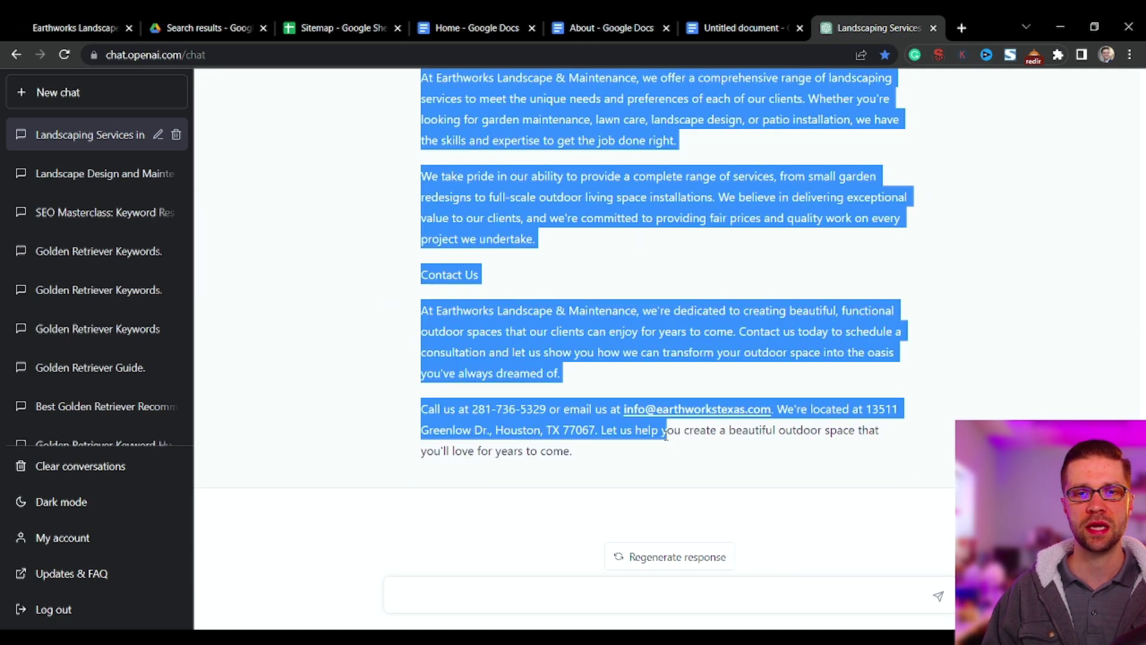
pyautogui.click(657, 455)
pyautogui.scroll(6, 508, 314)
pyautogui.scroll(6, 507, 314)
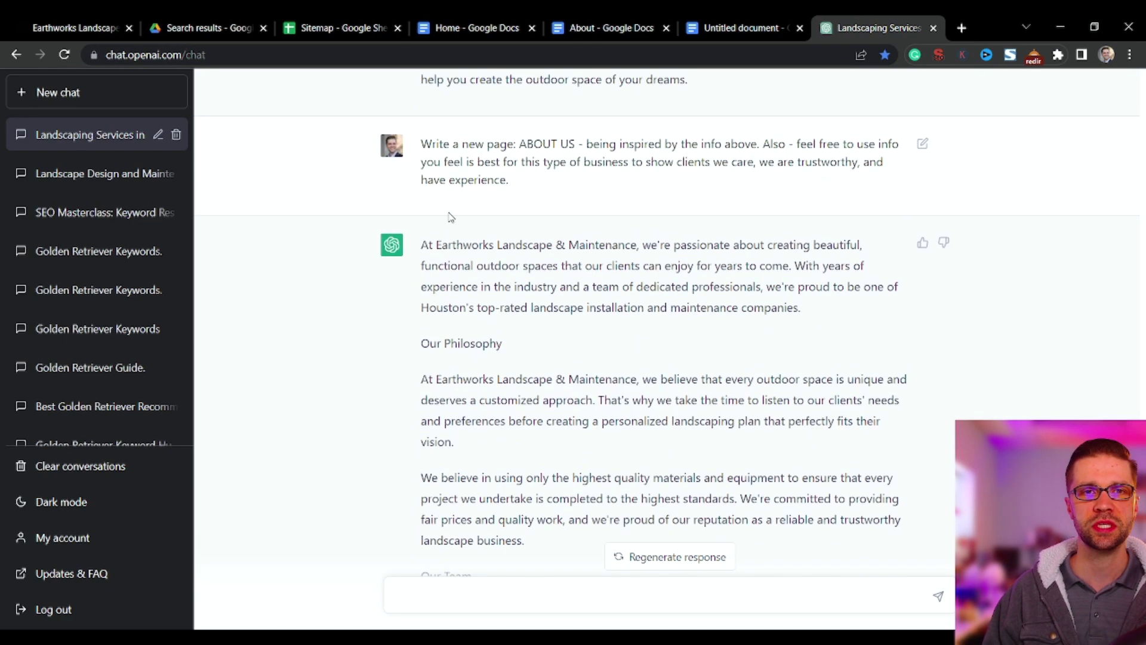
pyautogui.moveTo(425, 245); pyautogui.dragTo(631, 509)
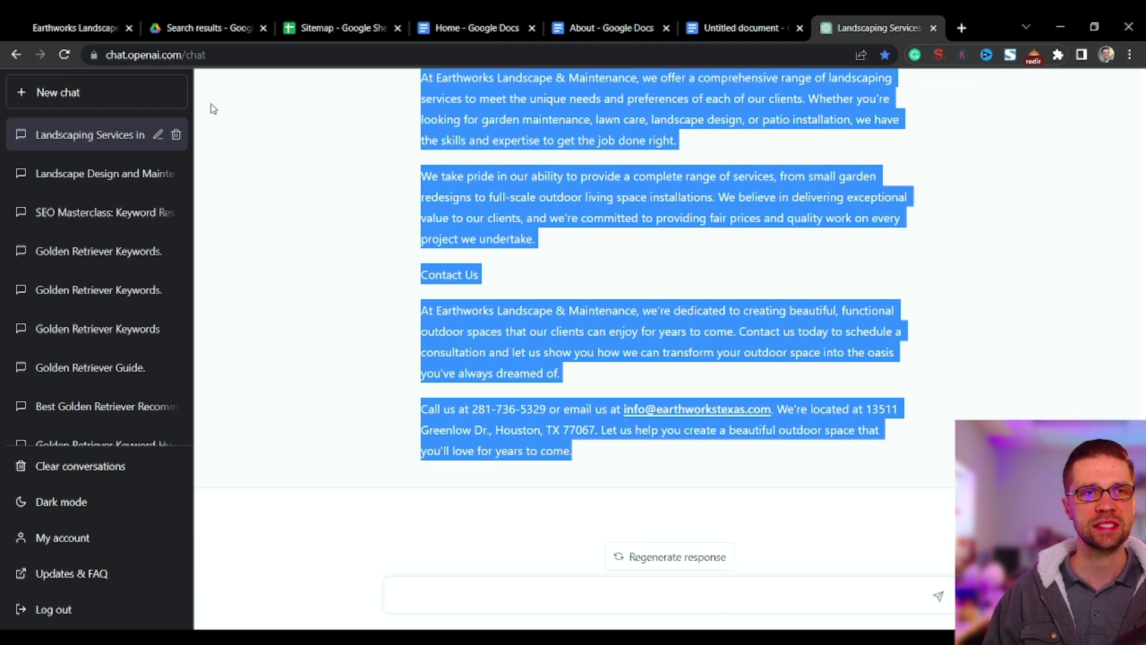
# Review the existing About Us page text on the Earthworks website
pyautogui.click(75, 27)
pyautogui.click(685, 126)
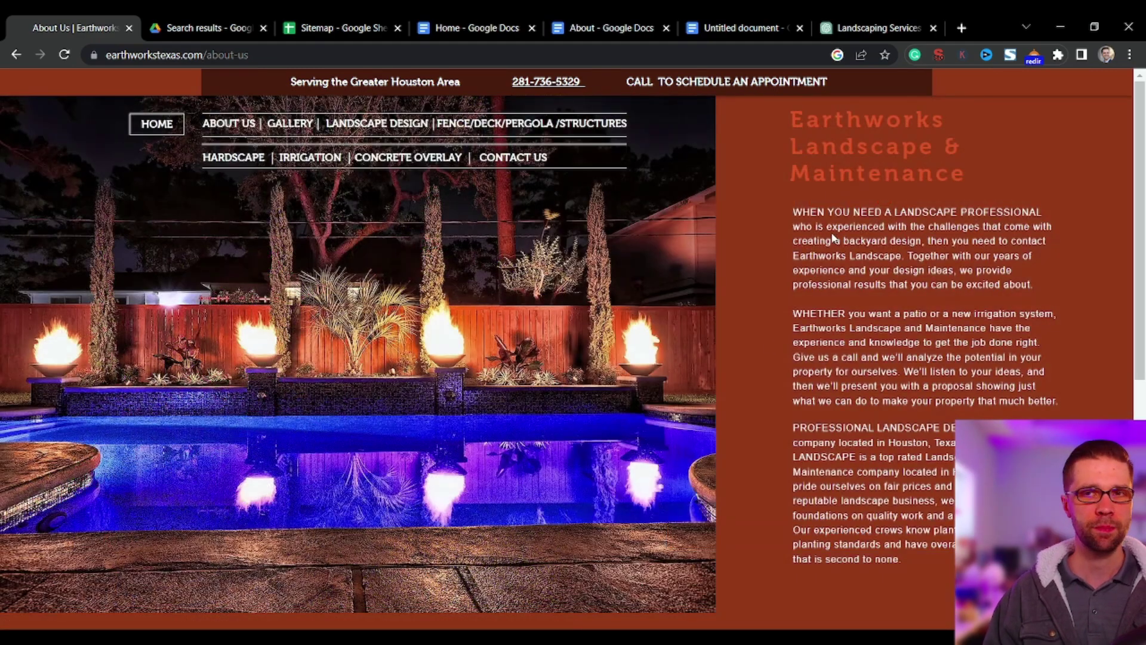
pyautogui.scroll(-1, 848, 314)
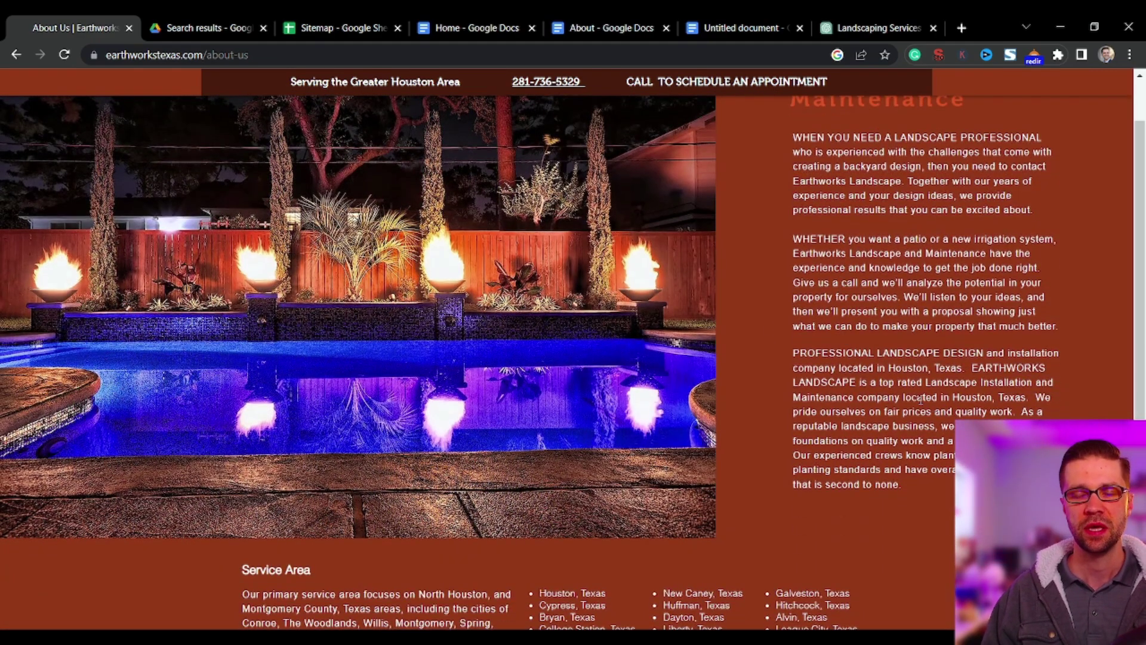
pyautogui.scroll(1, 922, 402)
# Copy ChatGPT's whole About Us answer into the empty About document and clear the formatting of the pasted text
pyautogui.click(878, 27)
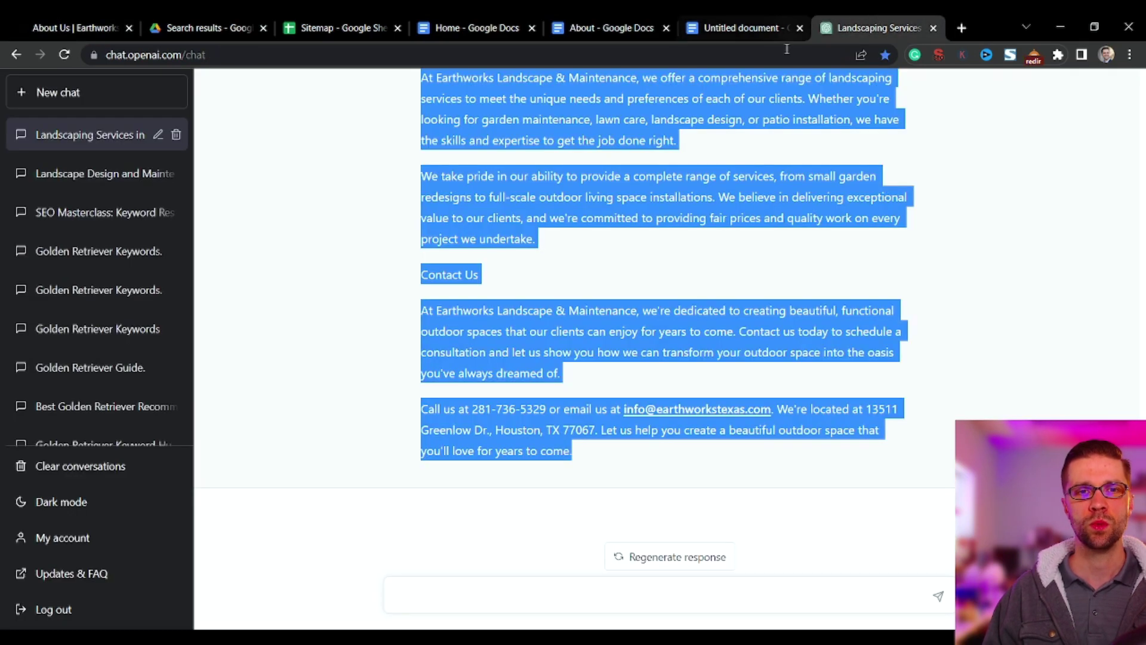
pyautogui.click(693, 268)
pyautogui.scroll(6, 526, 278)
pyautogui.scroll(5, 472, 233)
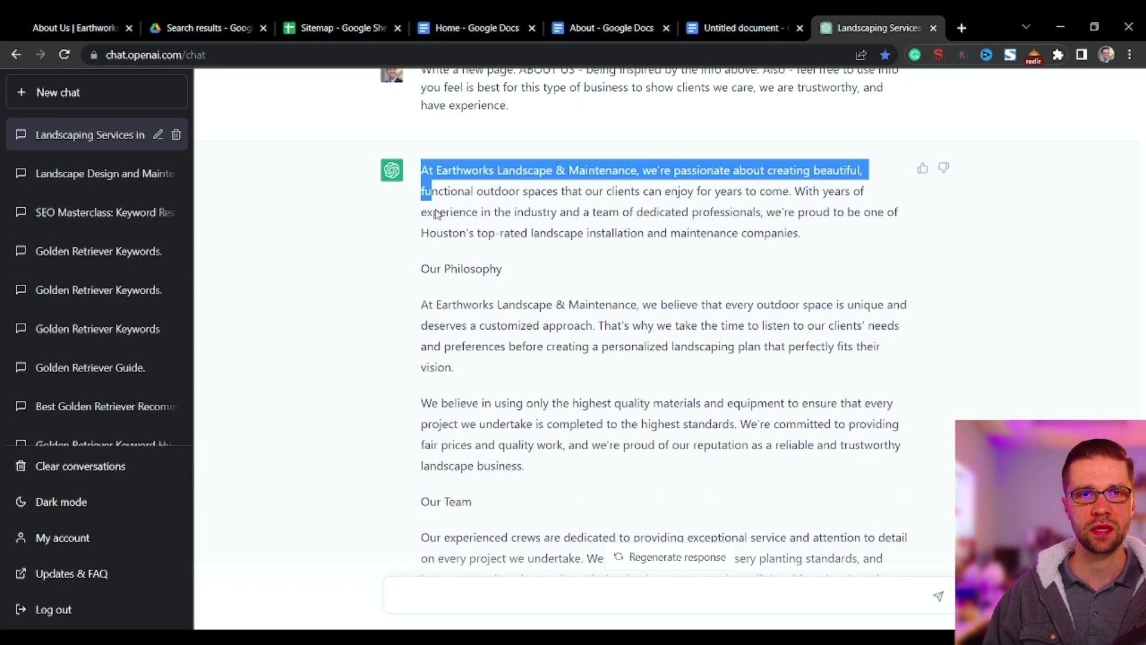
pyautogui.moveTo(423, 182); pyautogui.dragTo(623, 494)
pyautogui.click(572, 34)
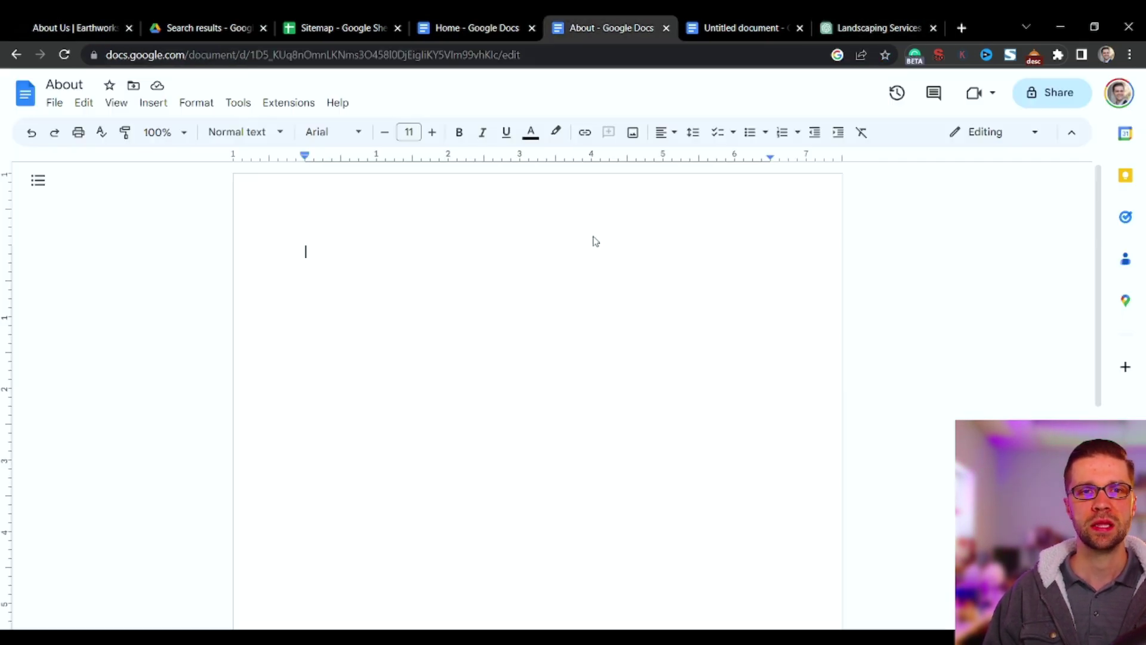
pyautogui.hotkey('ctrl', 'v')
pyautogui.hotkey('ctrl', 'a')
pyautogui.hotkey('ctrl', '\\')
pyautogui.click(592, 295)
# Insert blank lines after the About document's opening paragraph, after the "Our Philosophy" heading and before the "Our Team" heading
pyautogui.scroll(7, 592, 295)
pyautogui.click(563, 295)
pyautogui.press('Return')
pyautogui.click(461, 323)
pyautogui.press('Return')
pyautogui.click(414, 442)
pyautogui.press('Return')
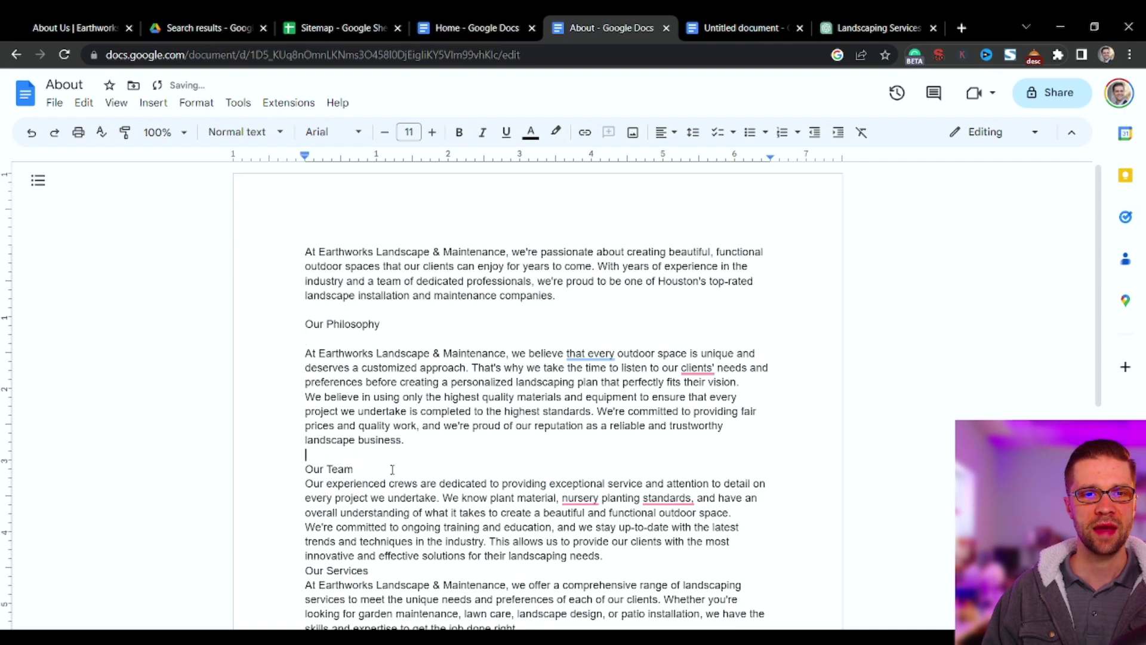
# Insert blank lines in the About document after the "Our Team" heading and both before and after the "Our Services" heading
pyautogui.click(355, 469)
pyautogui.press('Return')
pyautogui.scroll(-1, 572, 495)
pyautogui.click(611, 499)
pyautogui.press('Return')
pyautogui.click(370, 524)
pyautogui.press('Return')
# Insert blank lines between the two "Our Services" paragraphs and both before and after the "Contact Us" heading
pyautogui.scroll(-2, 521, 433)
pyautogui.click(520, 447)
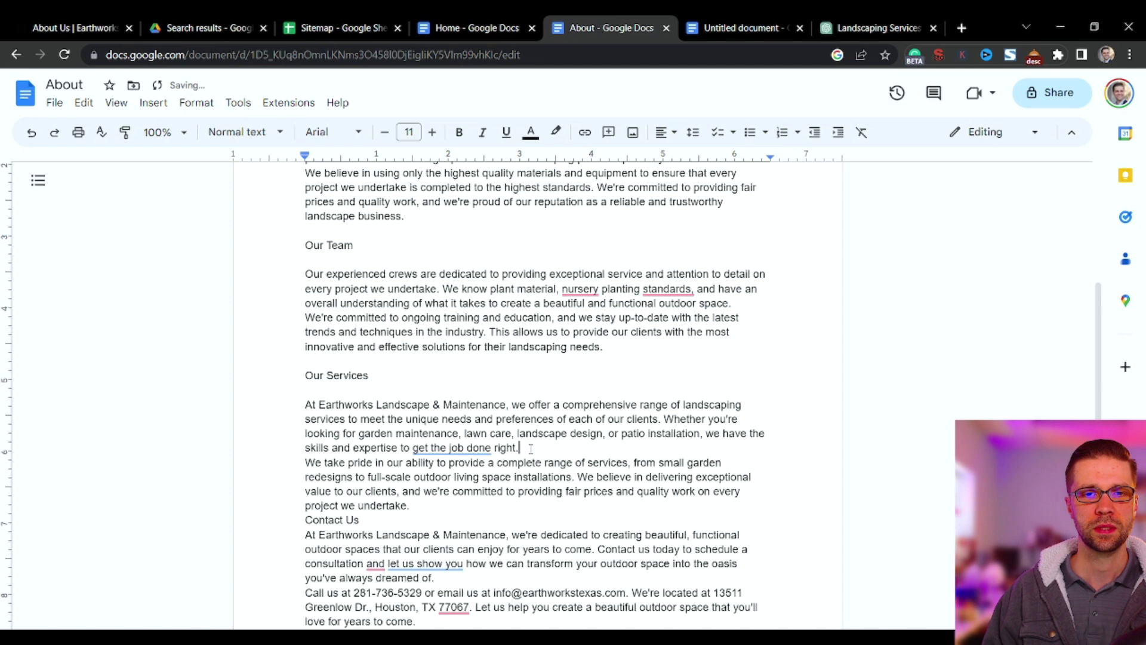
pyautogui.press('Return')
pyautogui.click(411, 519)
pyautogui.press('Return')
pyautogui.click(389, 548)
pyautogui.press('Return')
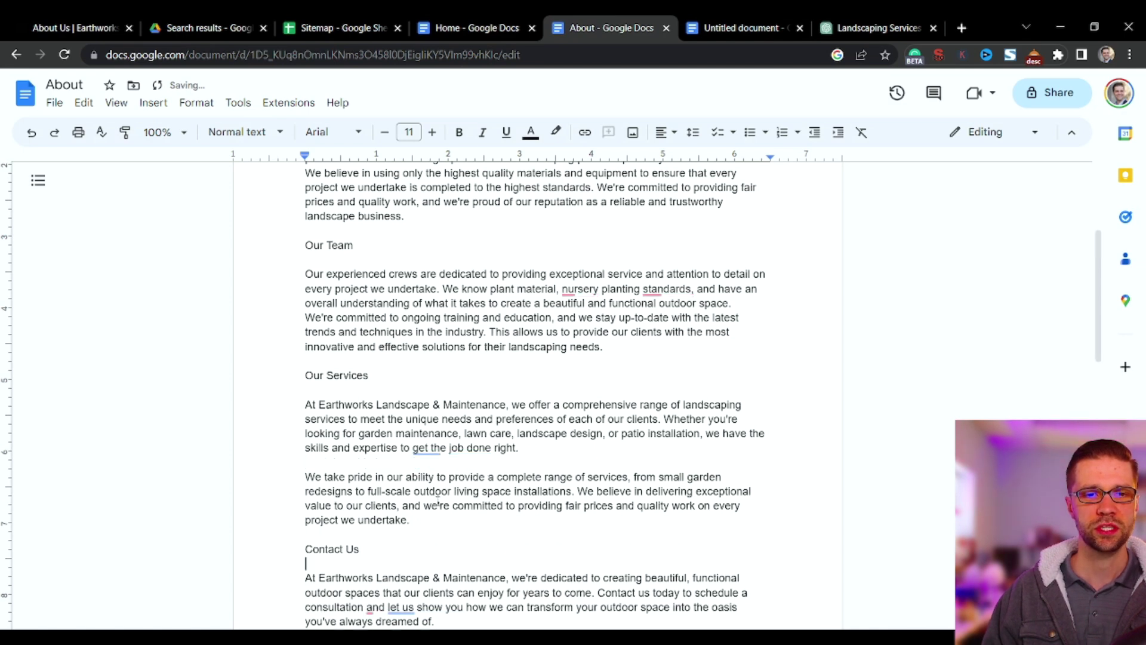
pyautogui.scroll(-2, 442, 458)
pyautogui.scroll(-3, 471, 472)
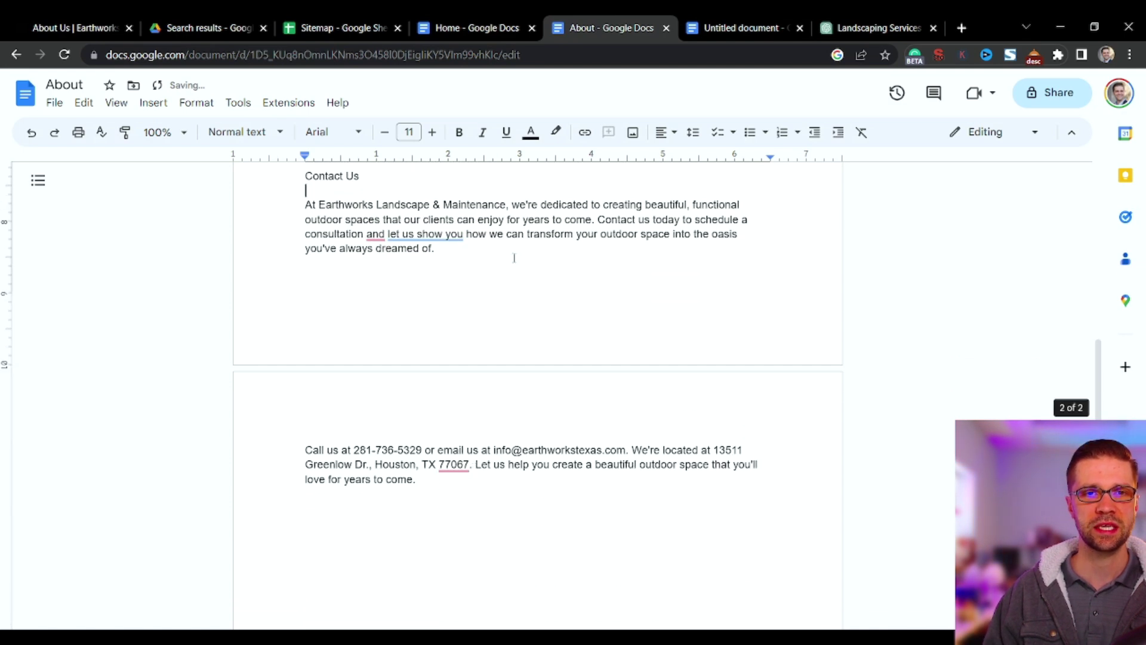
pyautogui.scroll(8, 535, 358)
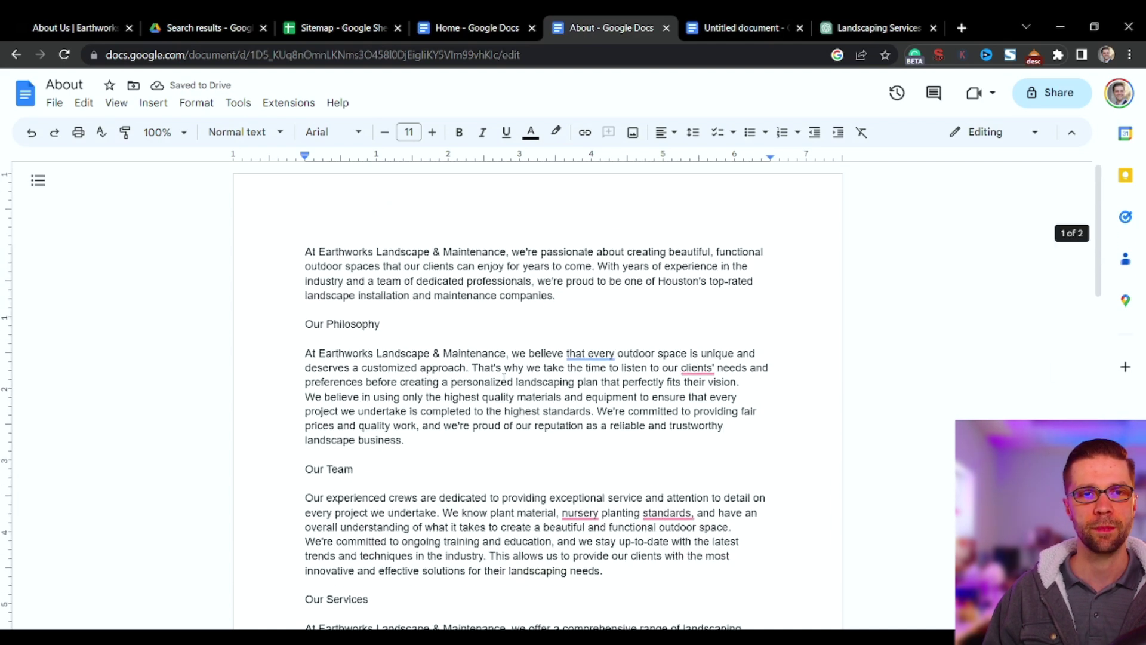
# Add a line with "<H1>" and a blank line above the About document's opening paragraph
pyautogui.click(302, 250)
pyautogui.press('Return')
pyautogui.press('Return')
pyautogui.press('Up')
pyautogui.press('Up')
pyautogui.write('<H1>')
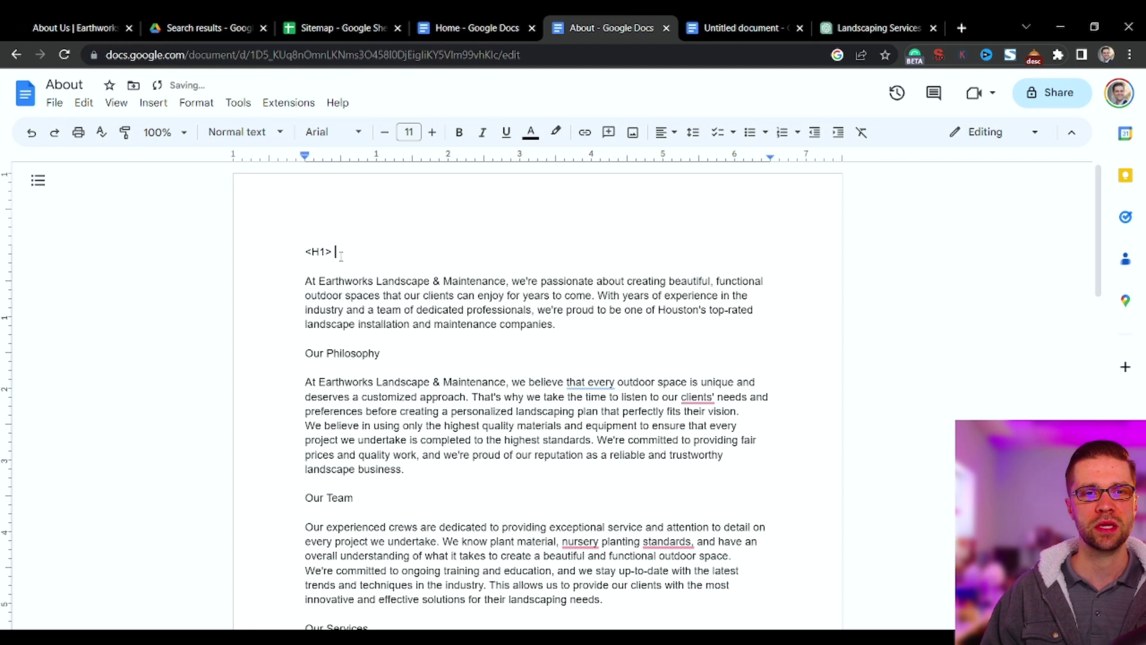
# Look through the About document's section headings and paragraphs down to its end
pyautogui.scroll(-1, 429, 272)
pyautogui.tripleClick(338, 279)
pyautogui.tripleClick(328, 423)
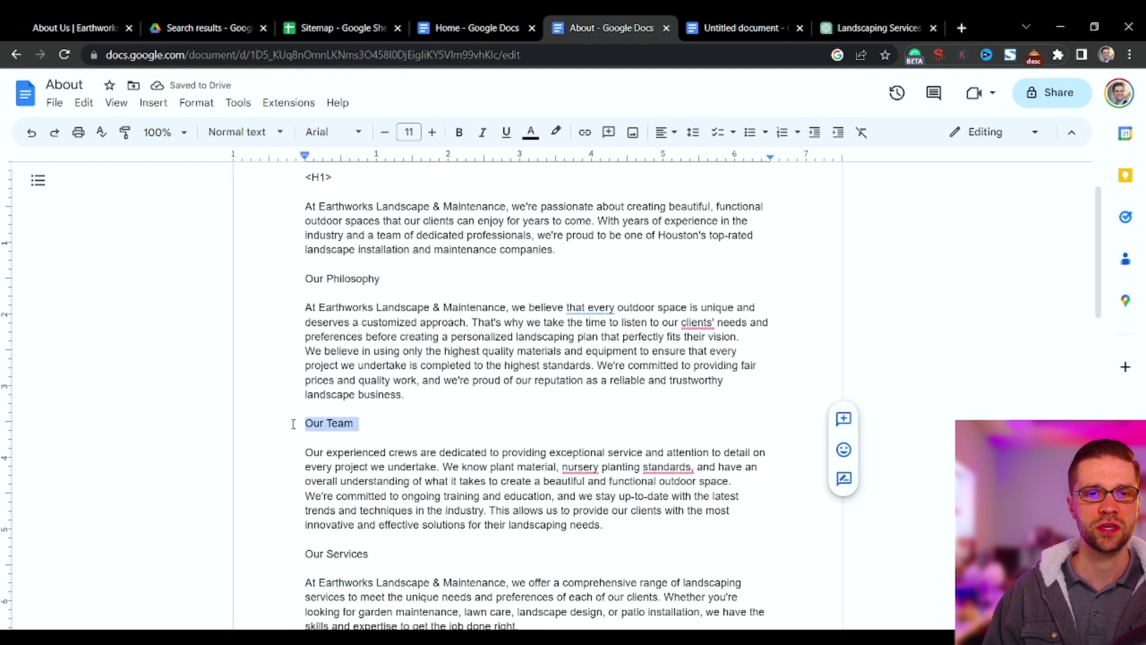
pyautogui.scroll(-1, 395, 477)
pyautogui.tripleClick(395, 476)
pyautogui.click(394, 476)
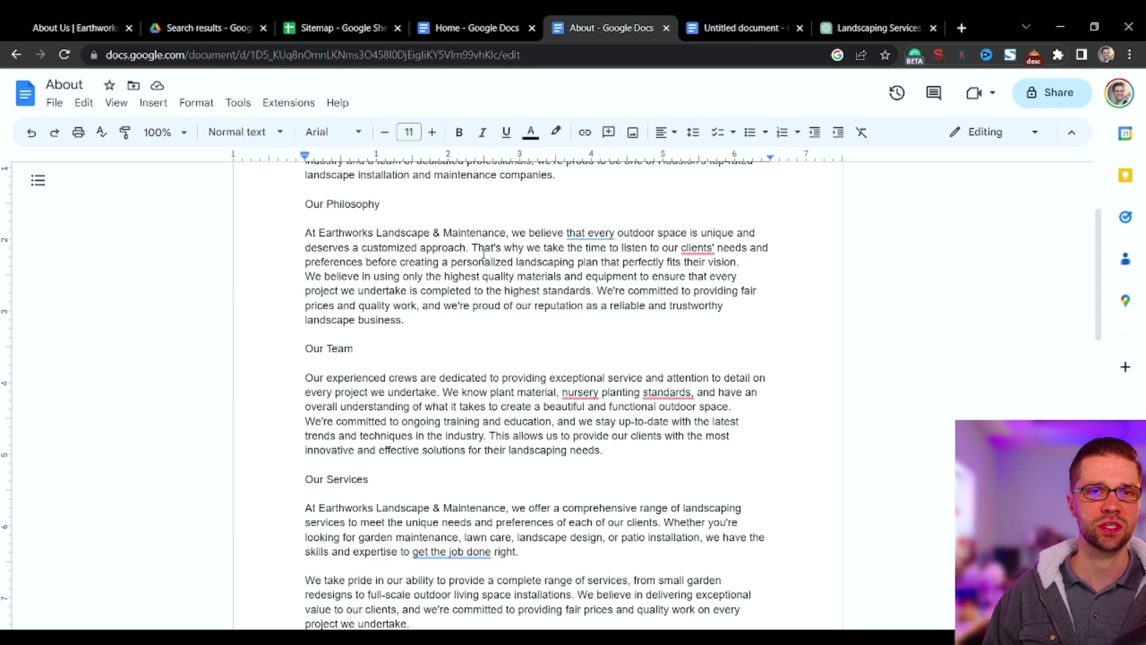
pyautogui.scroll(-3, 498, 341)
pyautogui.scroll(6, 369, 268)
pyautogui.scroll(-6, 439, 308)
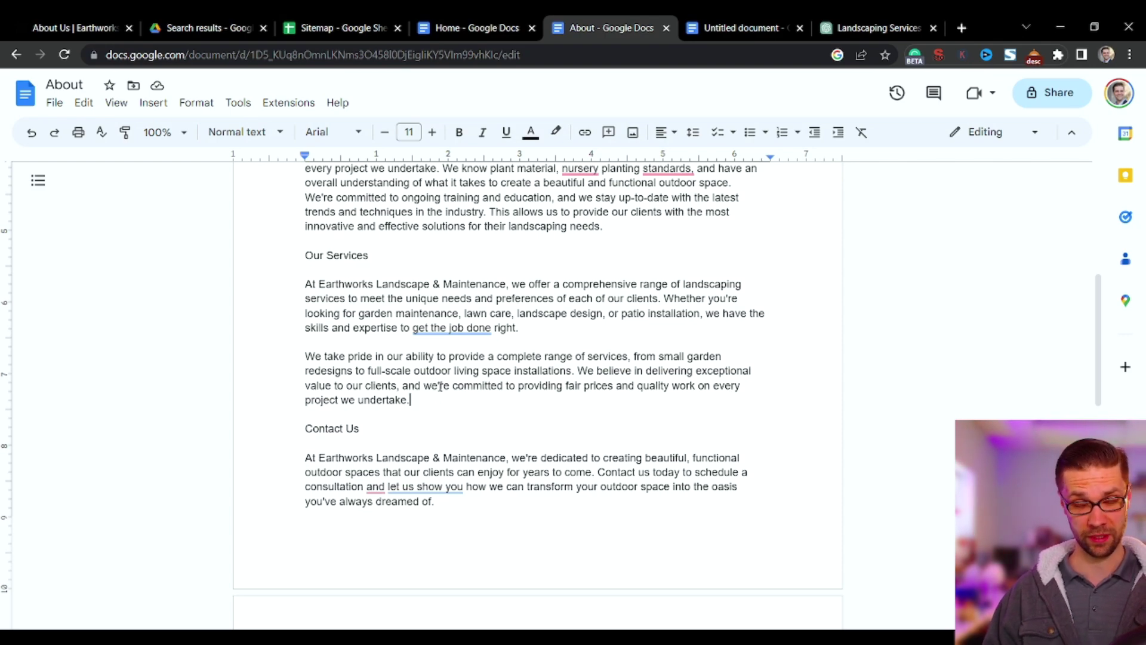
pyautogui.scroll(-4, 440, 385)
# Put the tag "<H2>" in front of the "Our Philosophy" heading in the About document
pyautogui.scroll(8, 430, 322)
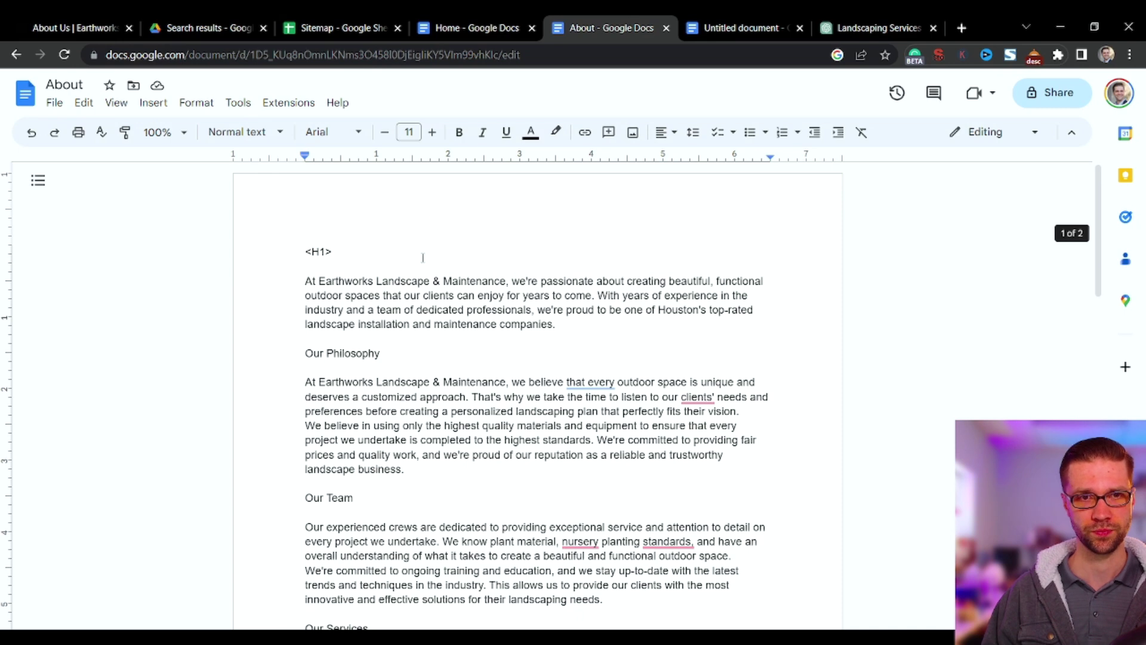
pyautogui.click(305, 352)
pyautogui.write('<H2>')
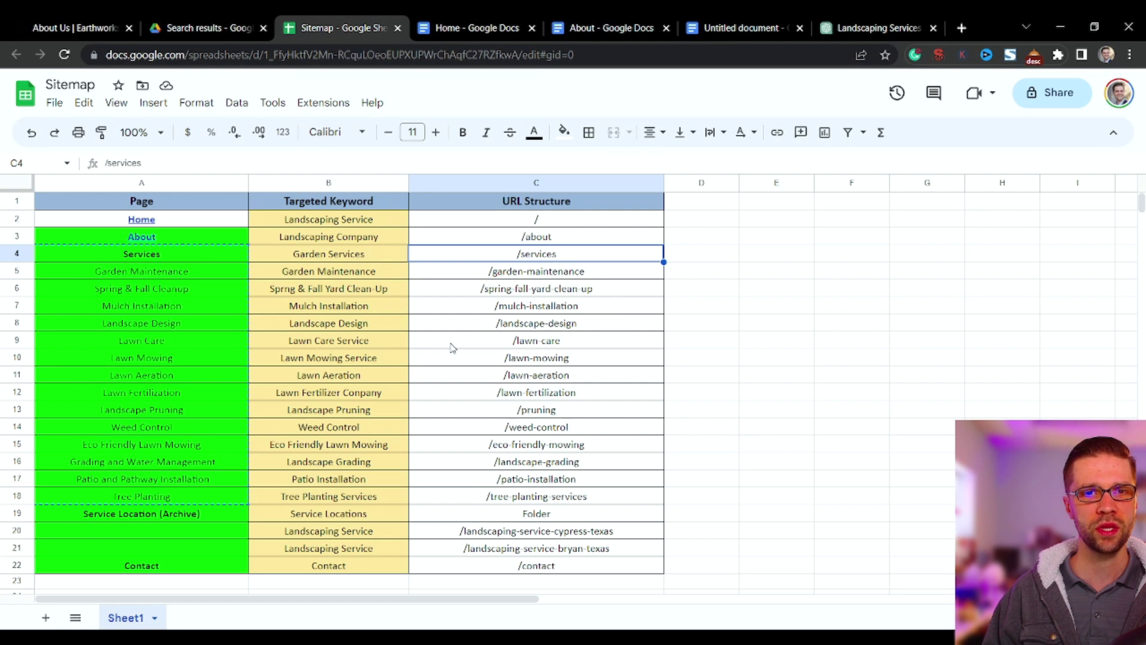
# Look over the pages and targeted keywords in the Sitemap spreadsheet and copy the Lawn Care row
pyautogui.click(391, 362)
pyautogui.scroll(-1, 441, 375)
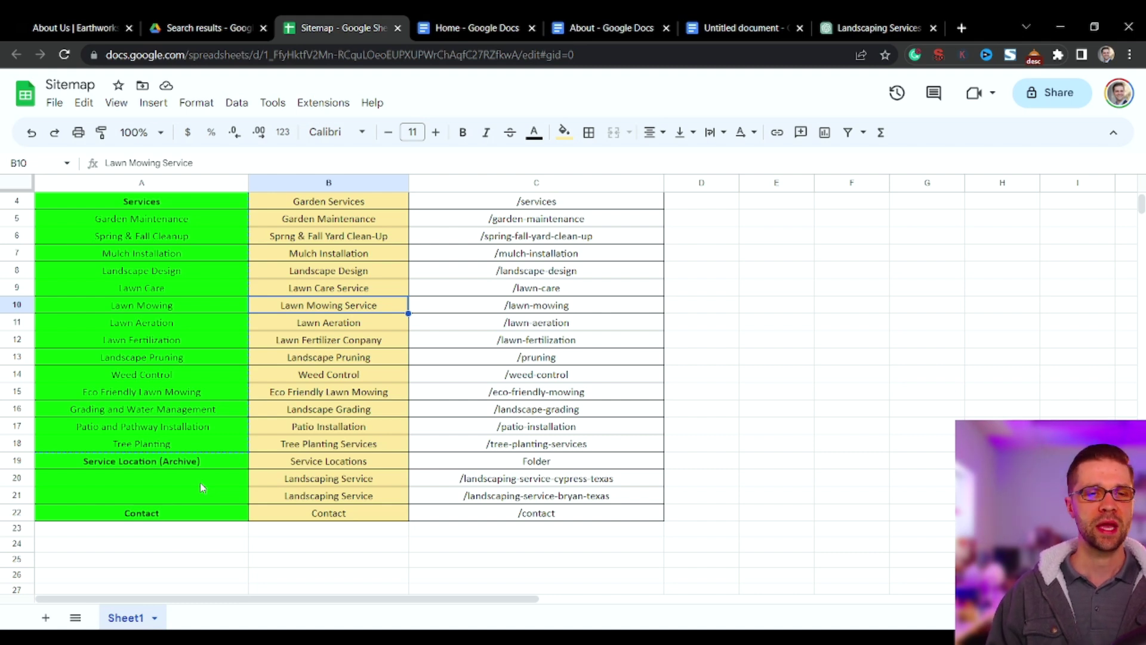
pyautogui.click(326, 345)
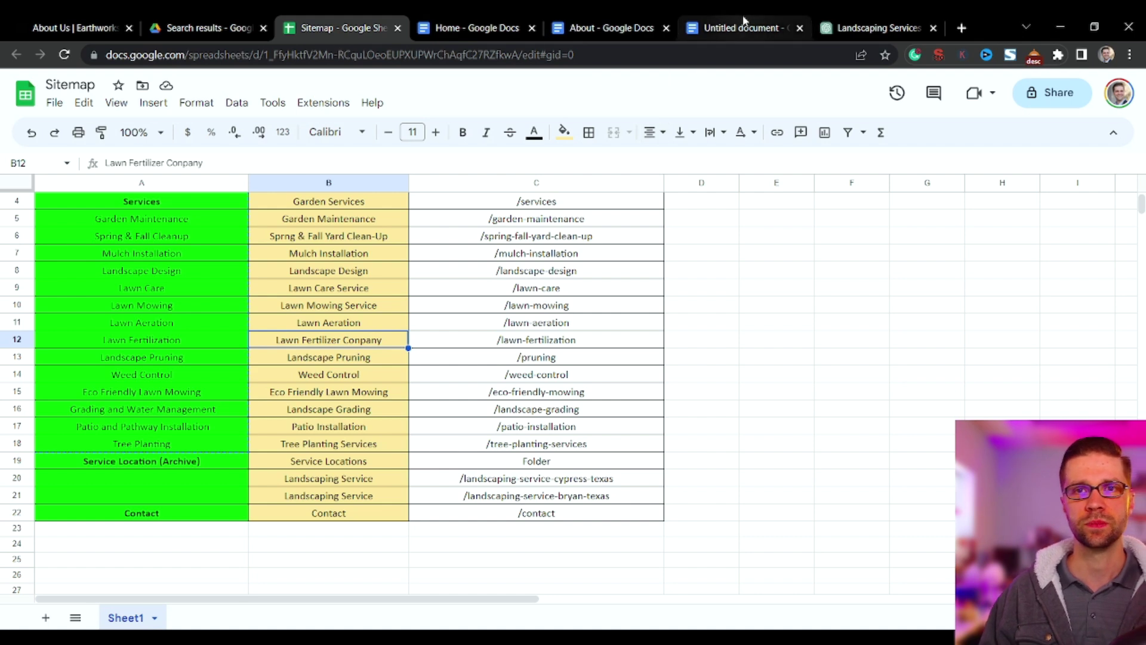
pyautogui.scroll(1, 215, 324)
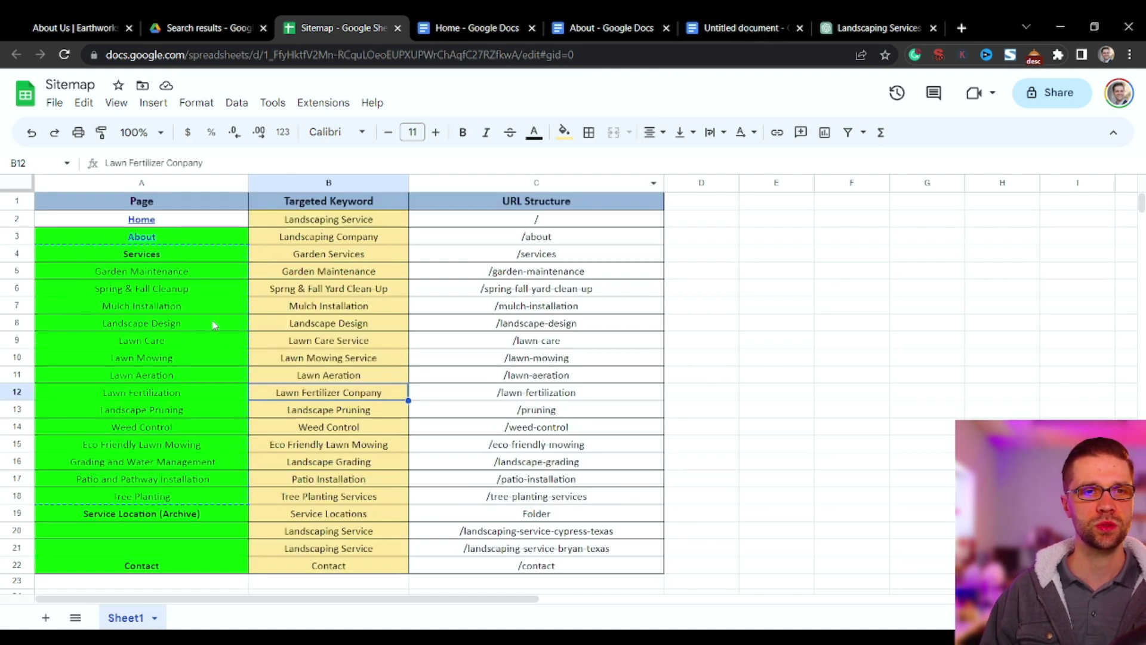
pyautogui.click(28, 345)
# Send ChatGPT the prompt "write a new page on" followed by the copied row "Lawn Care Lawn Care Service /lawn-care"
pyautogui.click(877, 27)
pyautogui.click(579, 544)
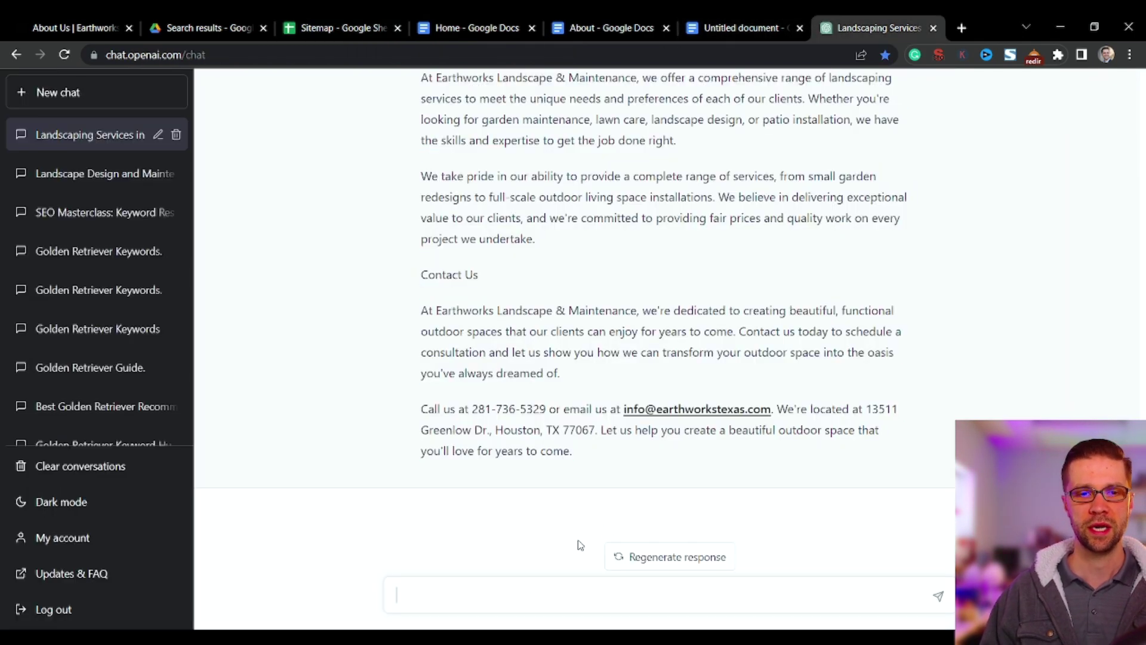
pyautogui.write('write a new page on')
pyautogui.write('Lawn Care\tLawn Care Service\t/lawn-care')
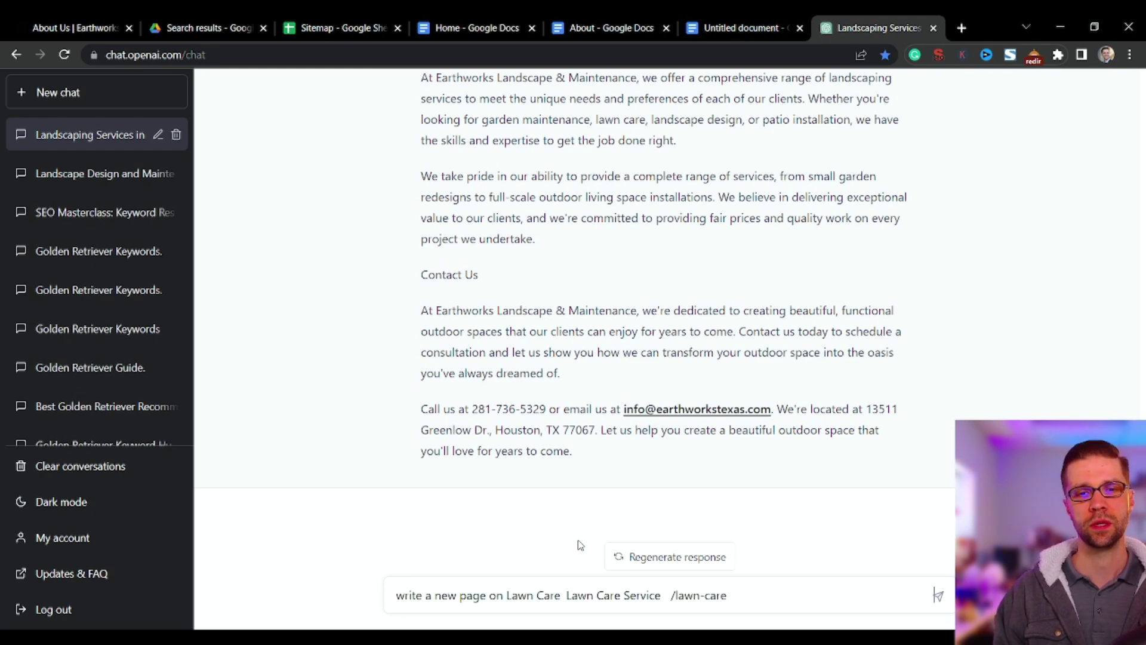
pyautogui.press('Return')
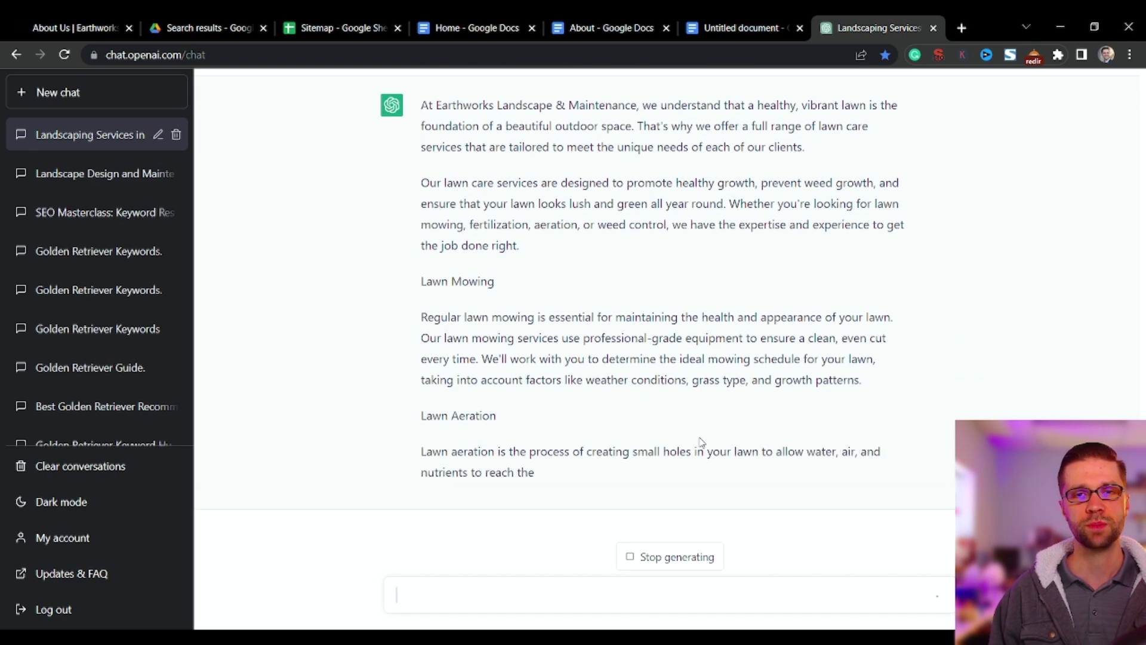
# Copy ChatGPT's whole lawn care answer into the empty untitled document and clear the formatting of the pasted text
pyautogui.scroll(3, 567, 233)
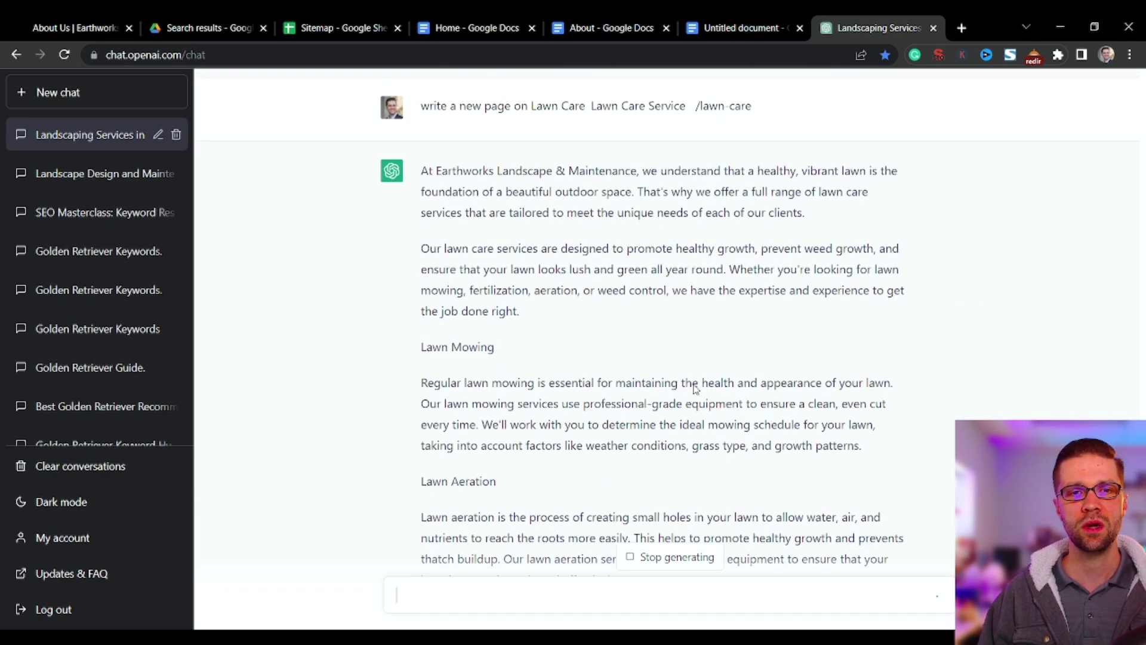
pyautogui.scroll(-4, 609, 281)
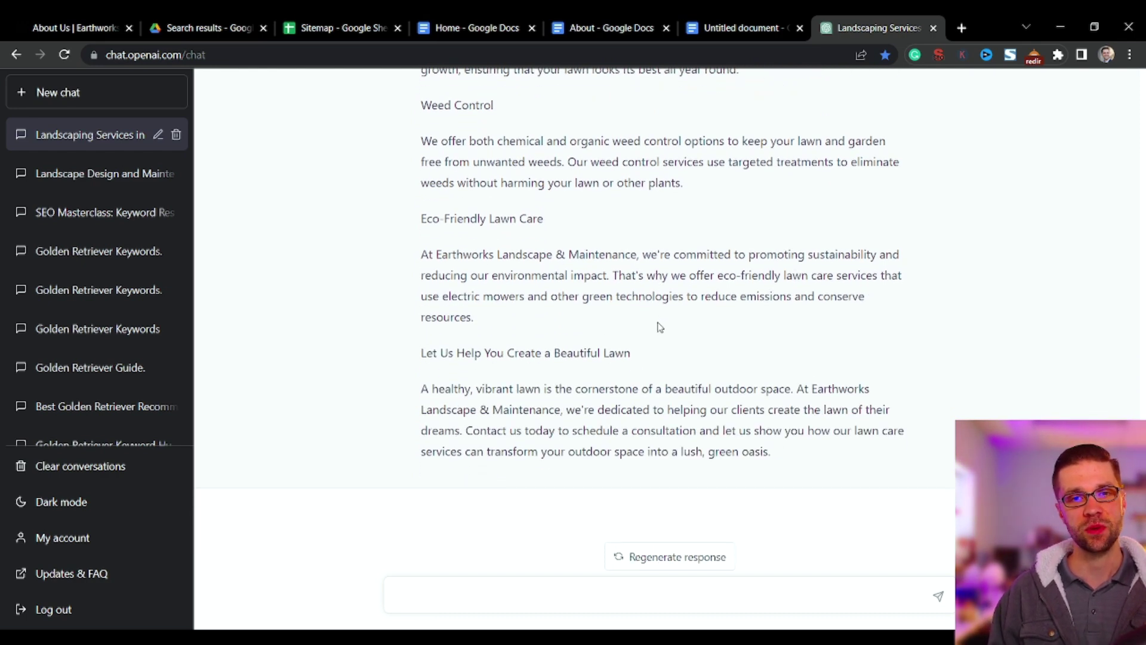
pyautogui.scroll(10, 659, 327)
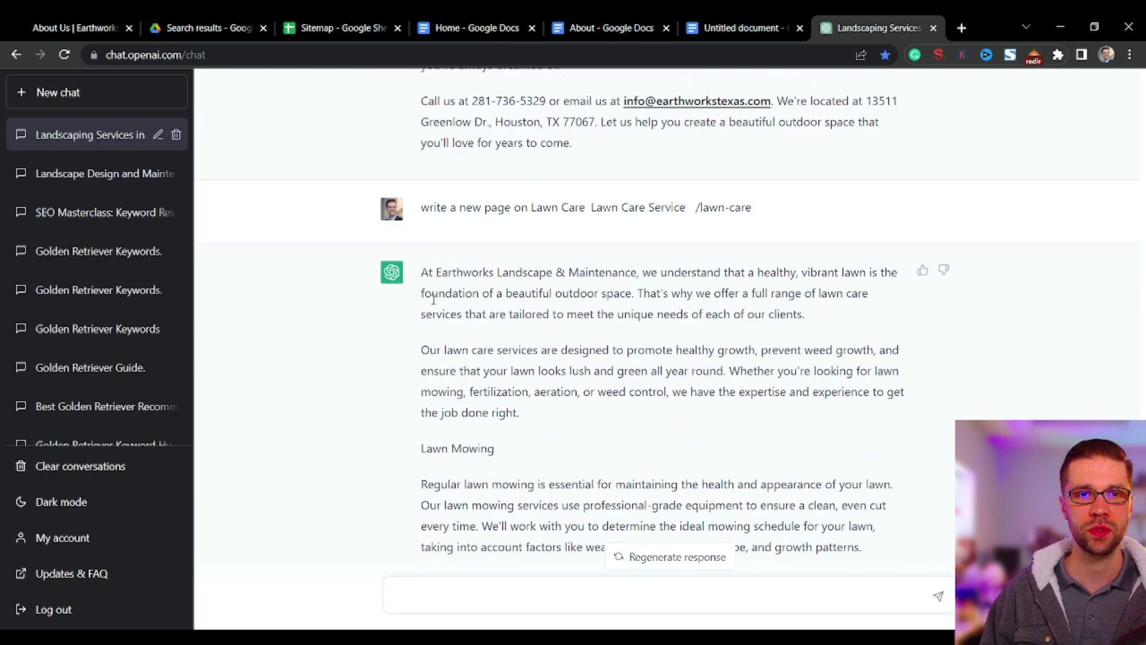
pyautogui.moveTo(422, 272); pyautogui.dragTo(771, 452)
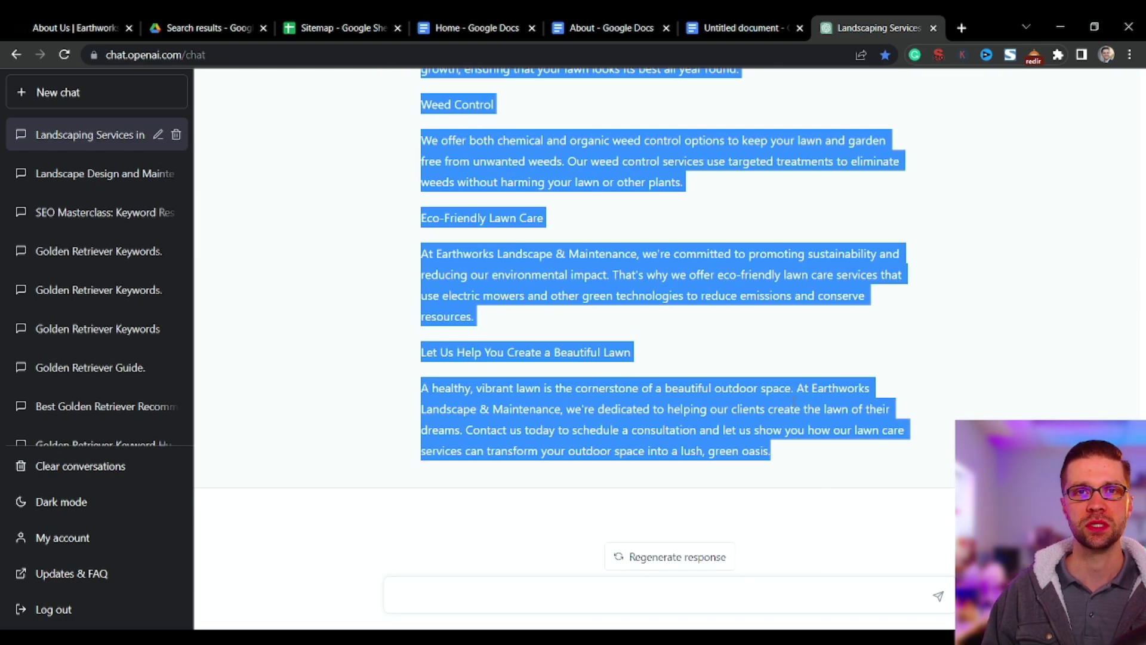
pyautogui.click(711, 26)
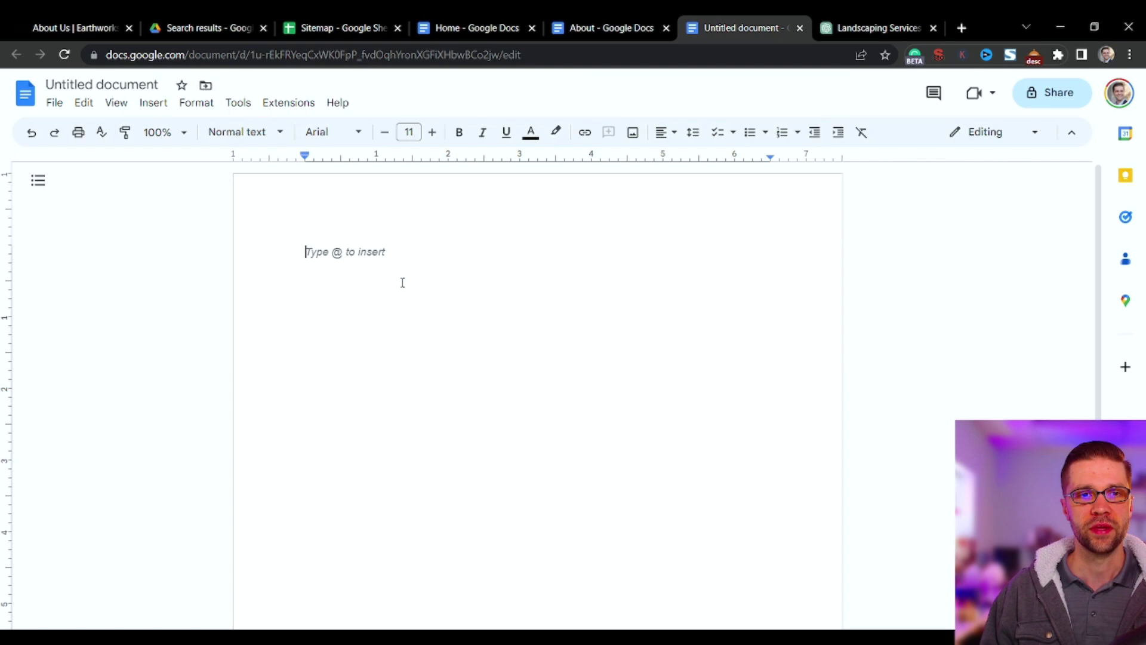
pyautogui.hotkey('ctrl', 'v')
pyautogui.hotkey('ctrl', 'a')
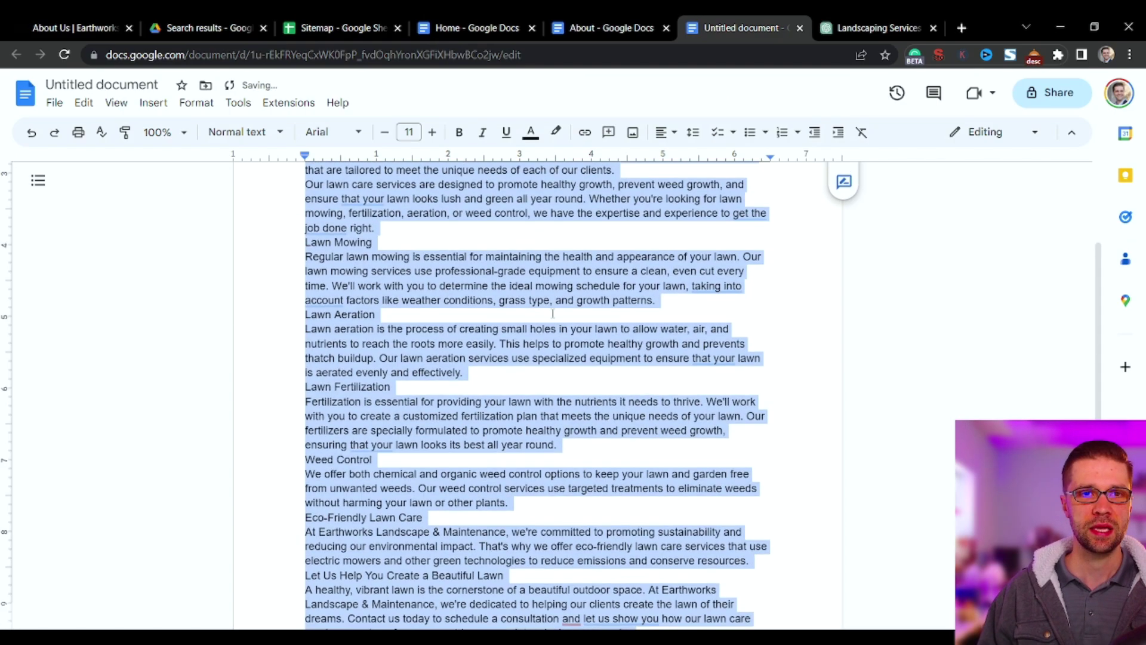
# Insert a blank line after the opening paragraph of the pasted lawn care text
pyautogui.scroll(2, 555, 313)
pyautogui.click(468, 280)
pyautogui.press('End')
pyautogui.press('Return')
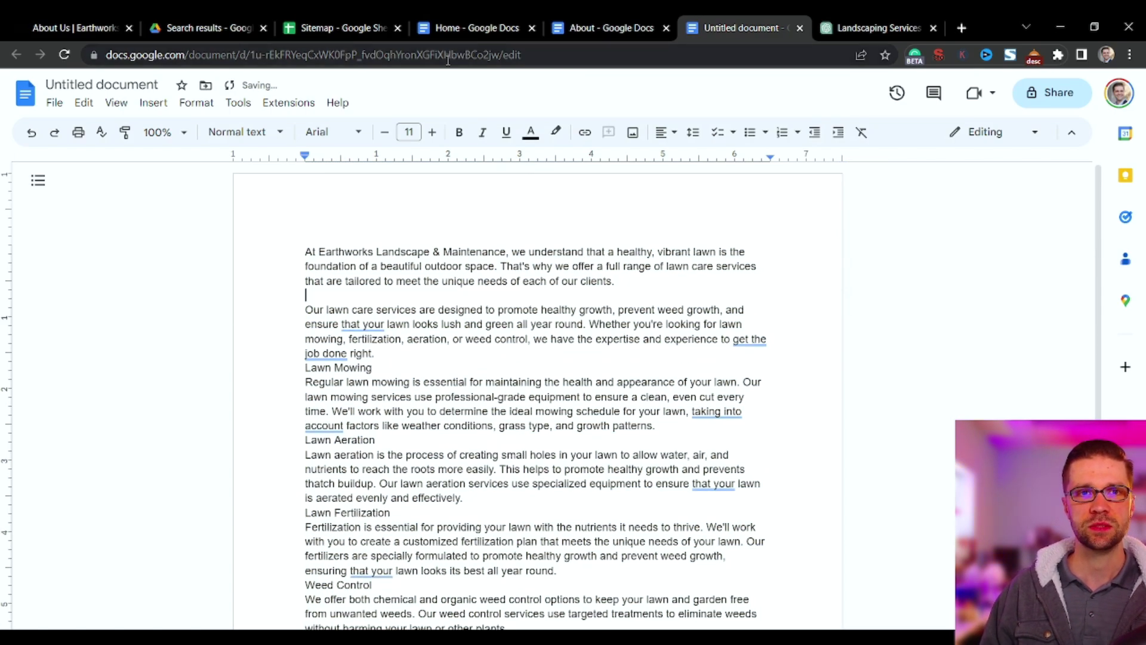
# Check the latest prompt in the ChatGPT conversation and rename the untitled document "Lawn Care"
pyautogui.click(871, 27)
pyautogui.scroll(15, 613, 450)
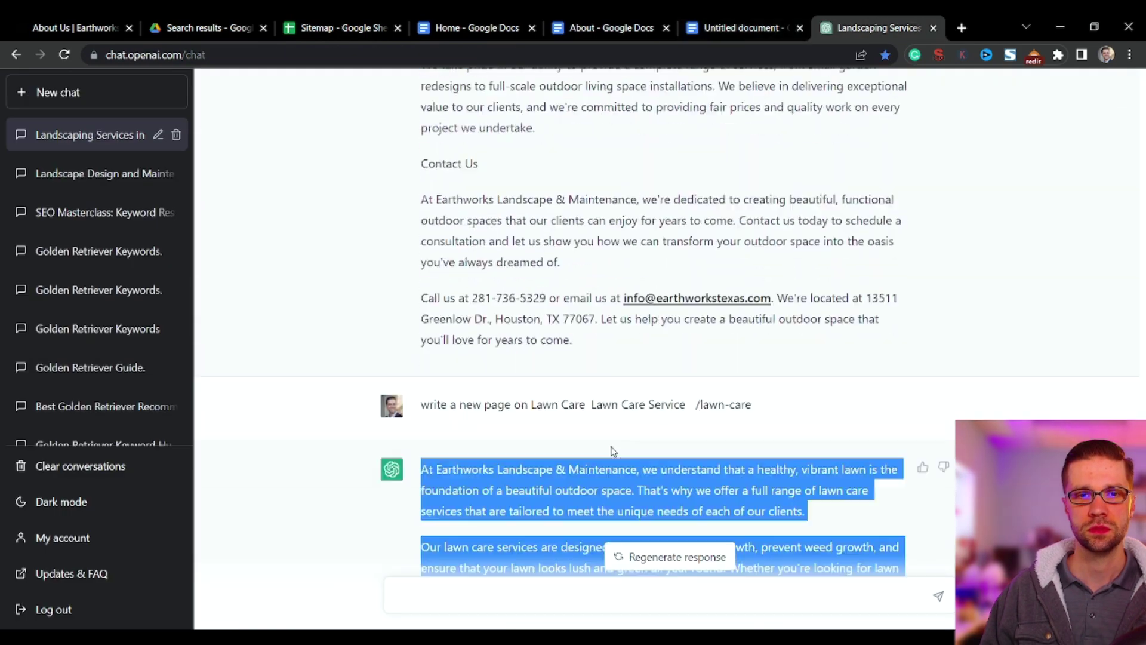
pyautogui.scroll(-1, 613, 451)
pyautogui.click(743, 28)
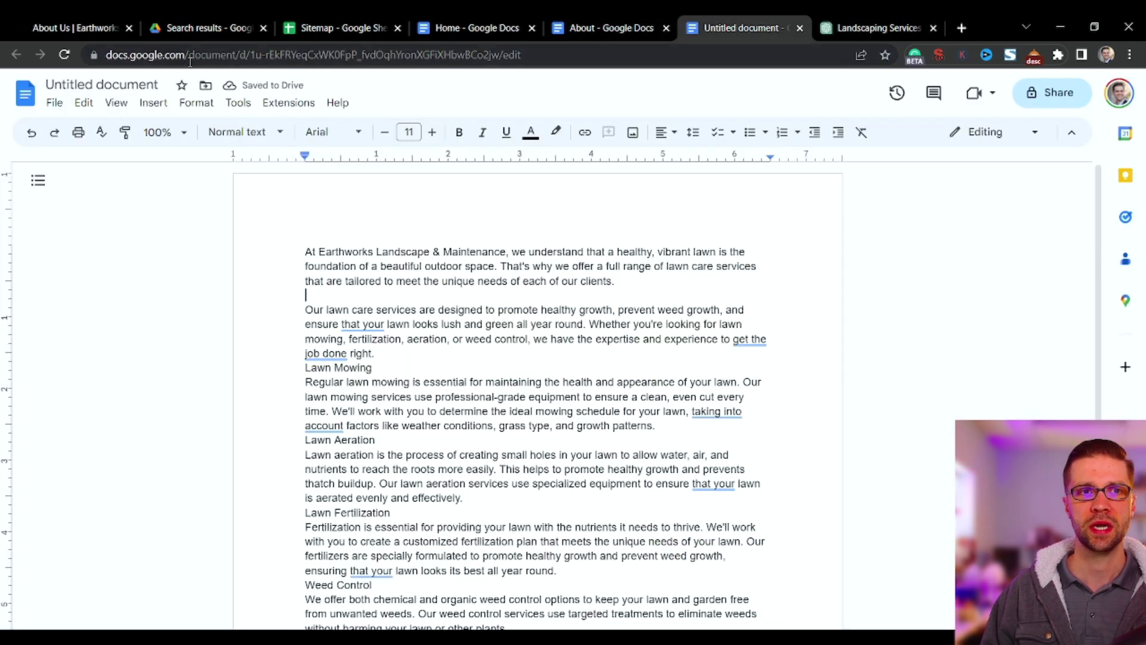
pyautogui.click(130, 84)
pyautogui.write('Lawn Care')
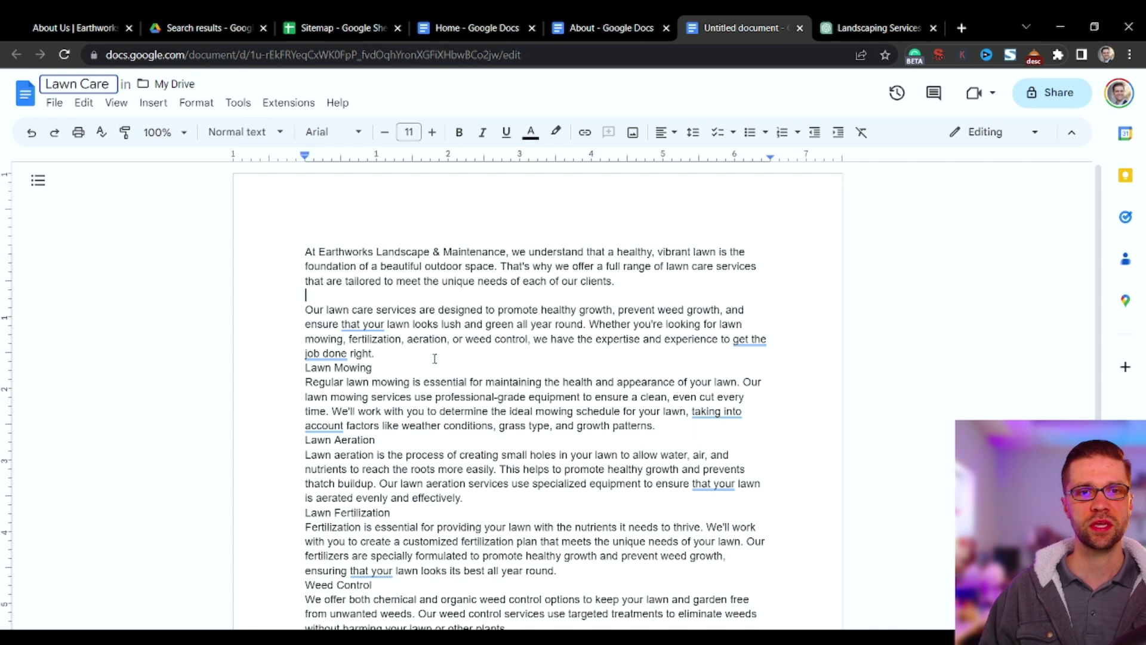
# Insert blank lines before and after the "Lawn Mowing" and "Lawn Aeration" headings, and put "<H2>" in front of "Lawn Mowing"
pyautogui.click(434, 358)
pyautogui.press('Return')
pyautogui.click(411, 382)
pyautogui.press('Return')
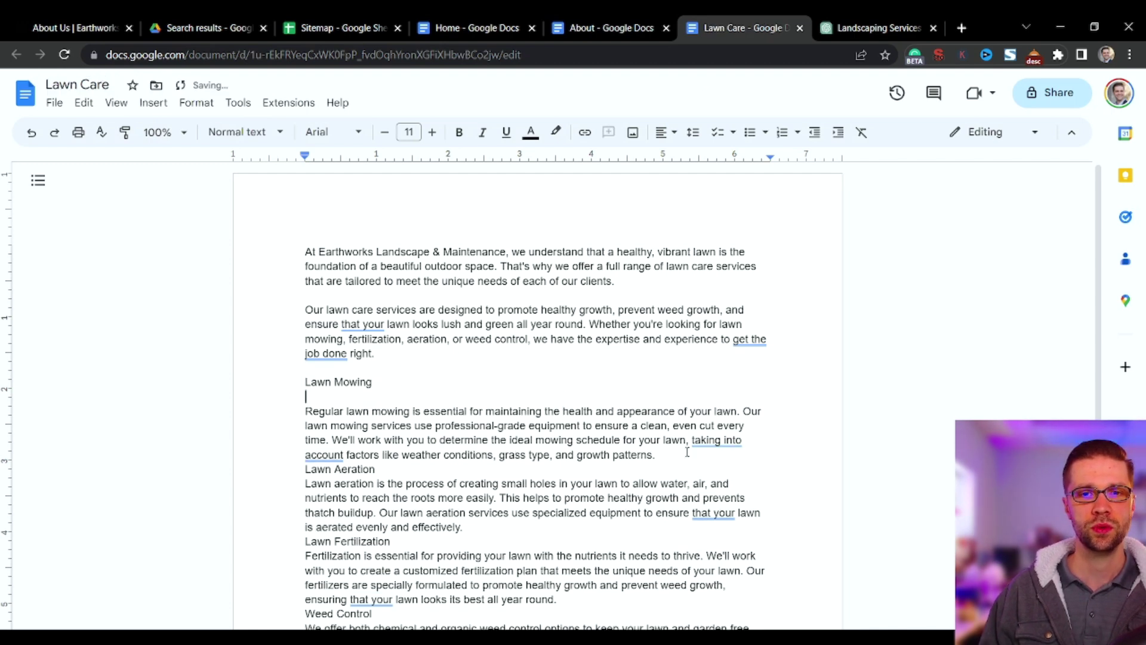
pyautogui.press('Return')
pyautogui.click(375, 483)
pyautogui.press('Return')
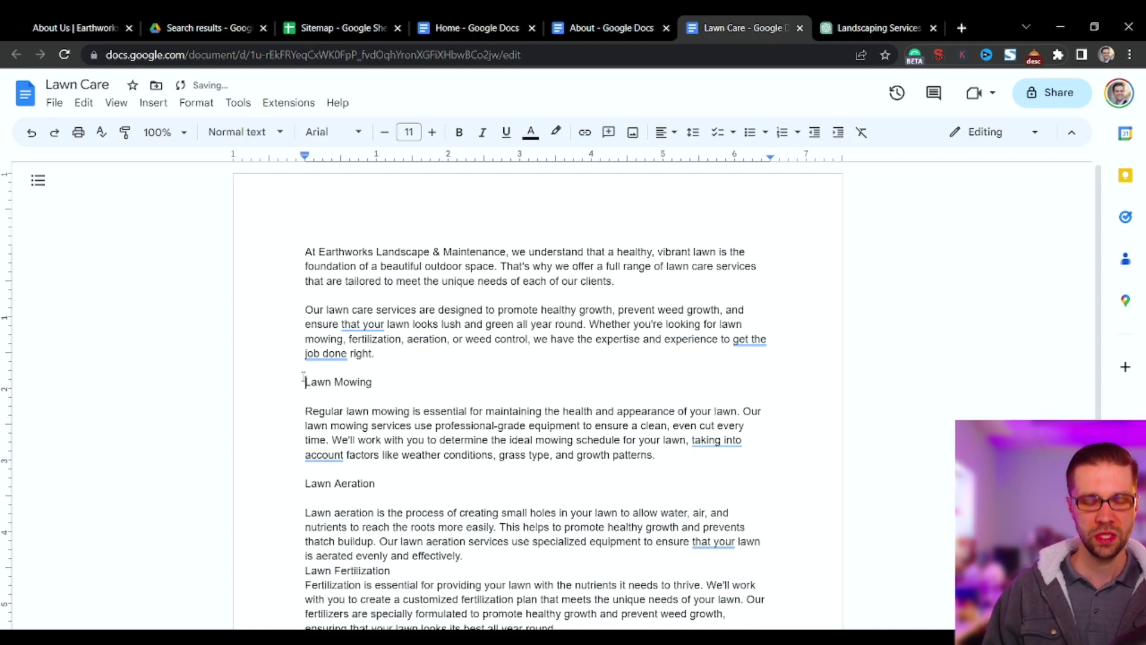
pyautogui.click(304, 382)
pyautogui.write('<H2>')
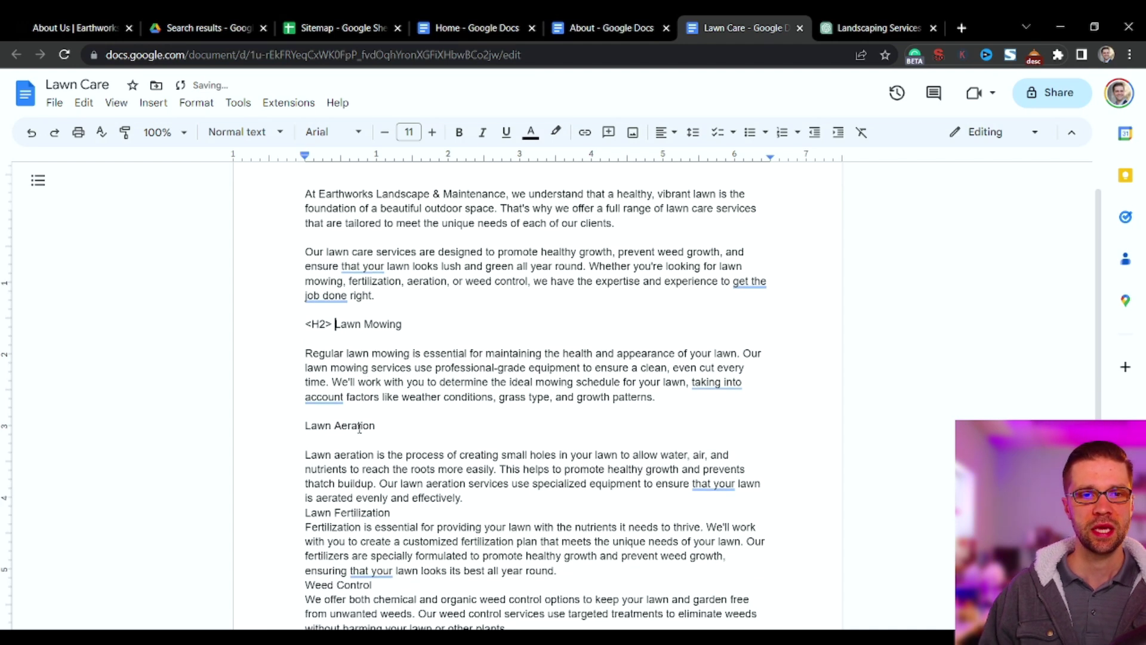
# Insert blank lines before and after the "Lawn Fertilization" and "Weed Control" headings
pyautogui.scroll(-2, 369, 267)
pyautogui.click(463, 406)
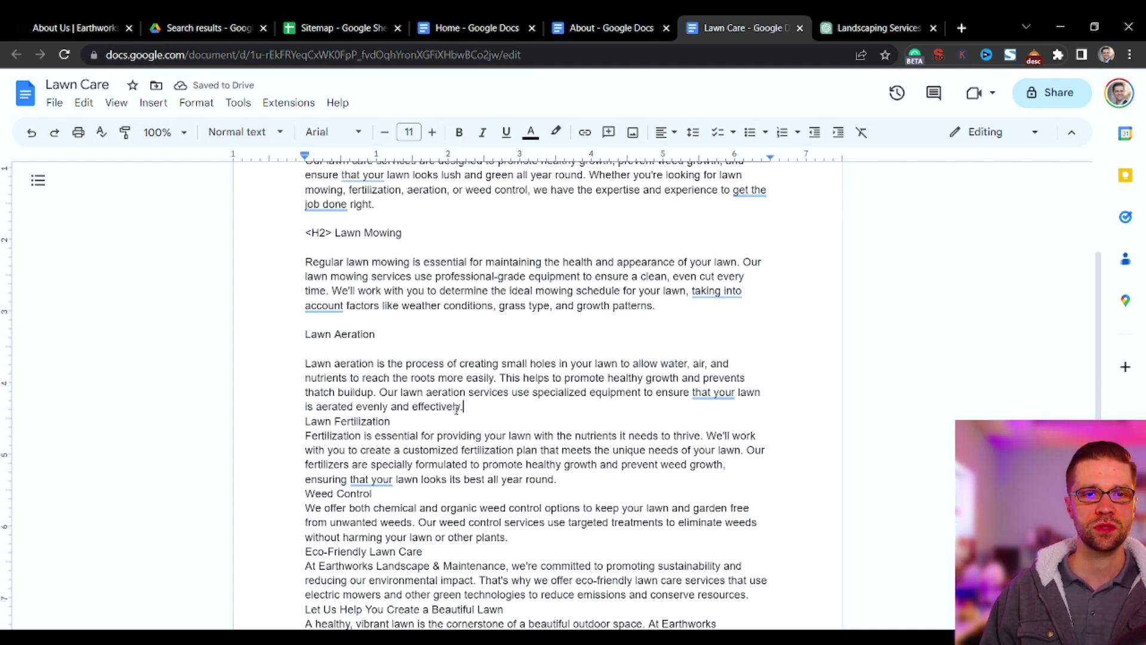
pyautogui.press('Return')
pyautogui.click(418, 436)
pyautogui.press('Return')
pyautogui.scroll(-1, 567, 442)
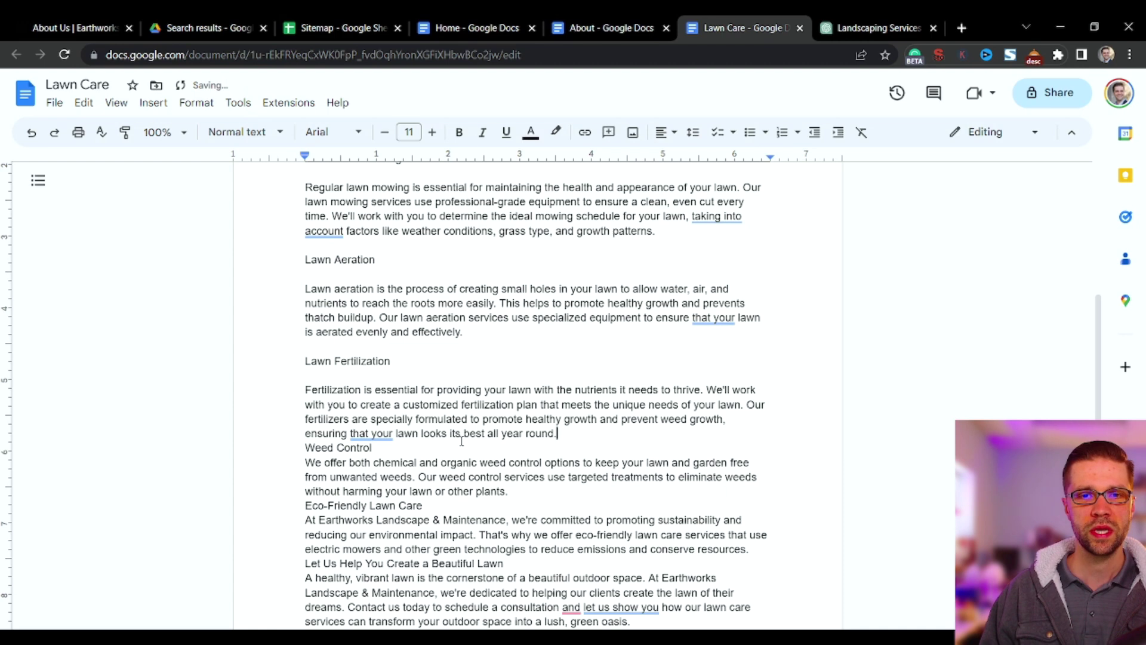
pyautogui.press('Return')
pyautogui.click(375, 462)
pyautogui.press('Return')
pyautogui.scroll(-1, 418, 418)
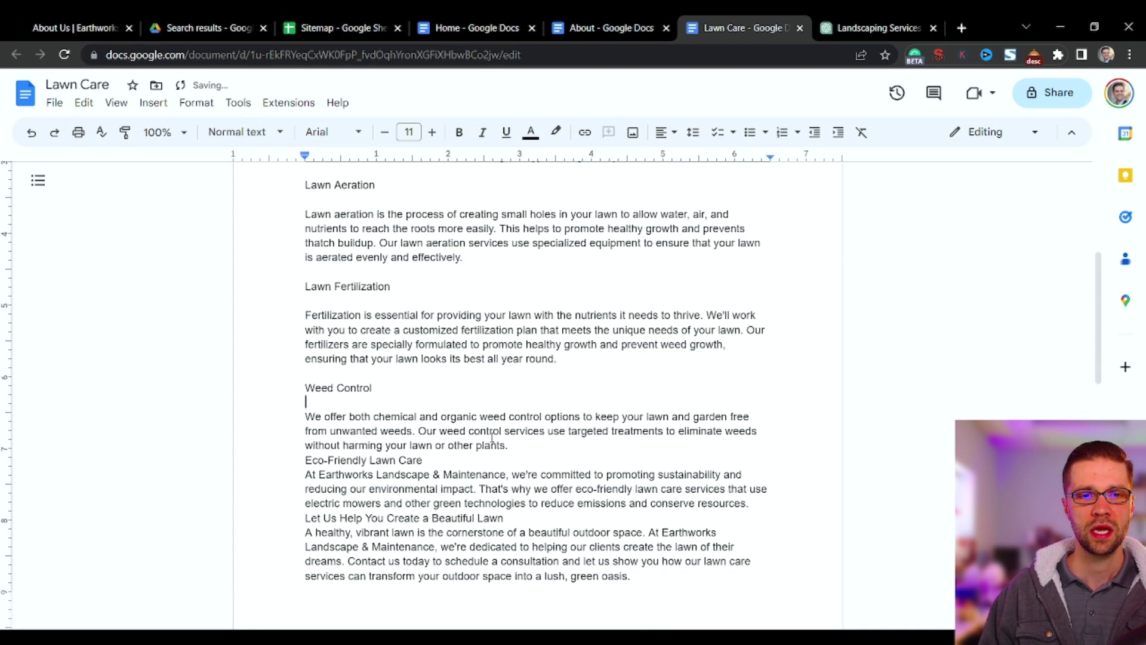
# Insert blank lines before and after the "Eco-Friendly Lawn Care" heading in the Lawn Care document
pyautogui.click(343, 22)
pyautogui.click(732, 28)
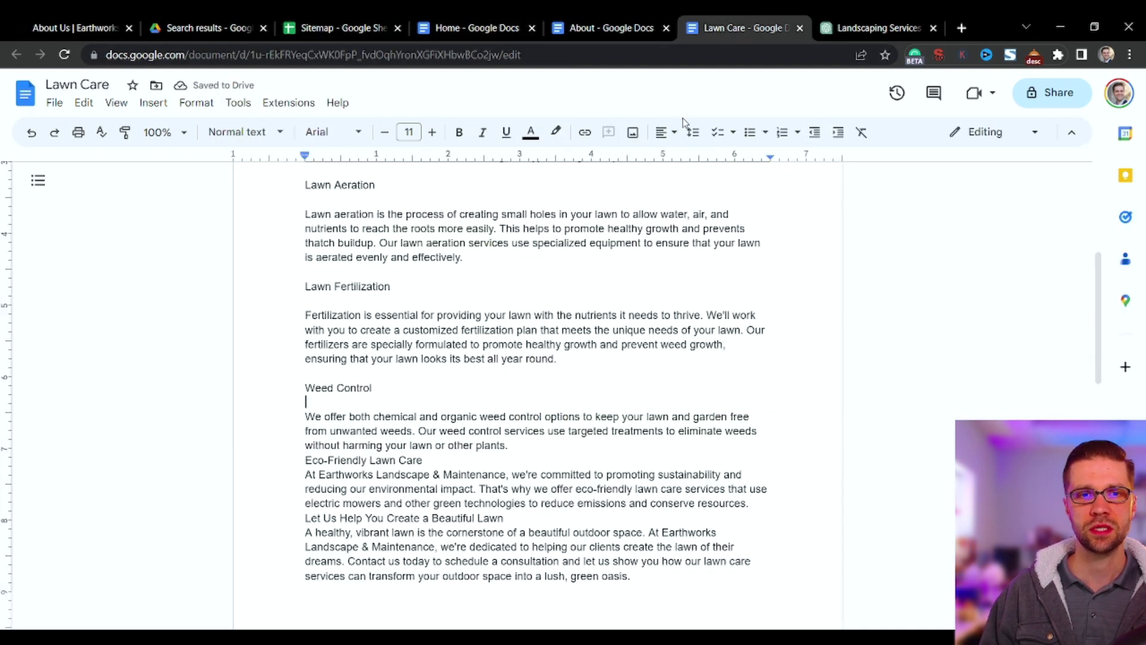
pyautogui.press('Return')
pyautogui.click(430, 476)
pyautogui.press('Return')
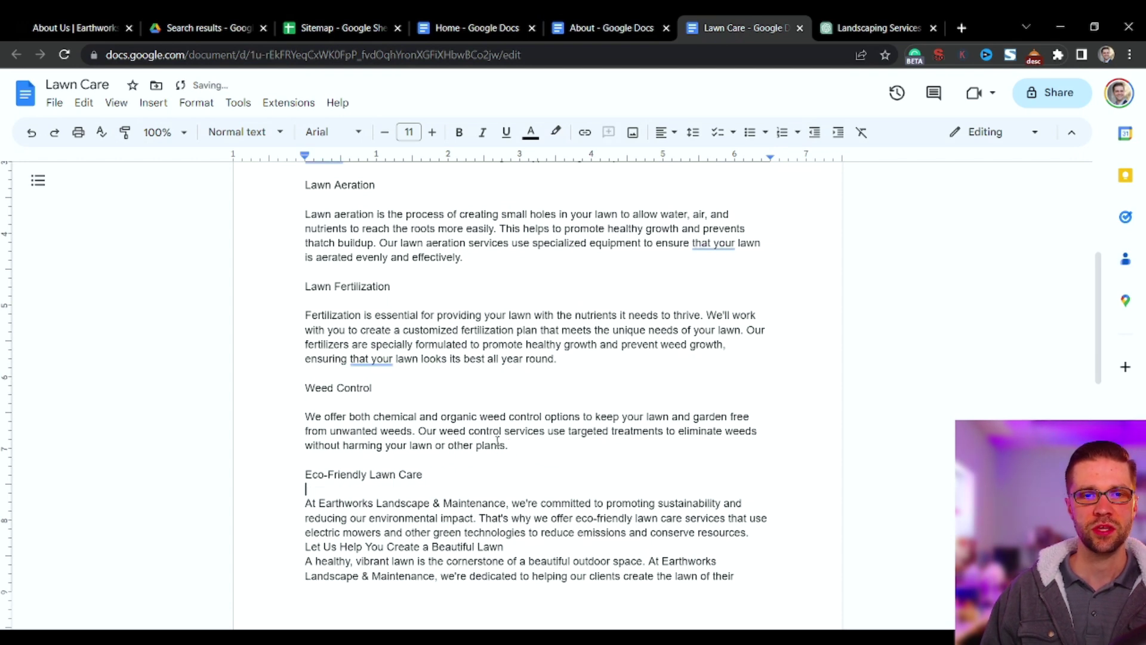
# Separate the "Let Us Help You Create a Beautiful Lawn" heading from the closing paragraph and insert a blank line above it
pyautogui.scroll(-1, 518, 464)
pyautogui.hotkey('ctrl', 'Return')
pyautogui.press('Up')
pyautogui.press('Up')
pyautogui.press('End')
pyautogui.press('Return')
pyautogui.scroll(-6, 478, 407)
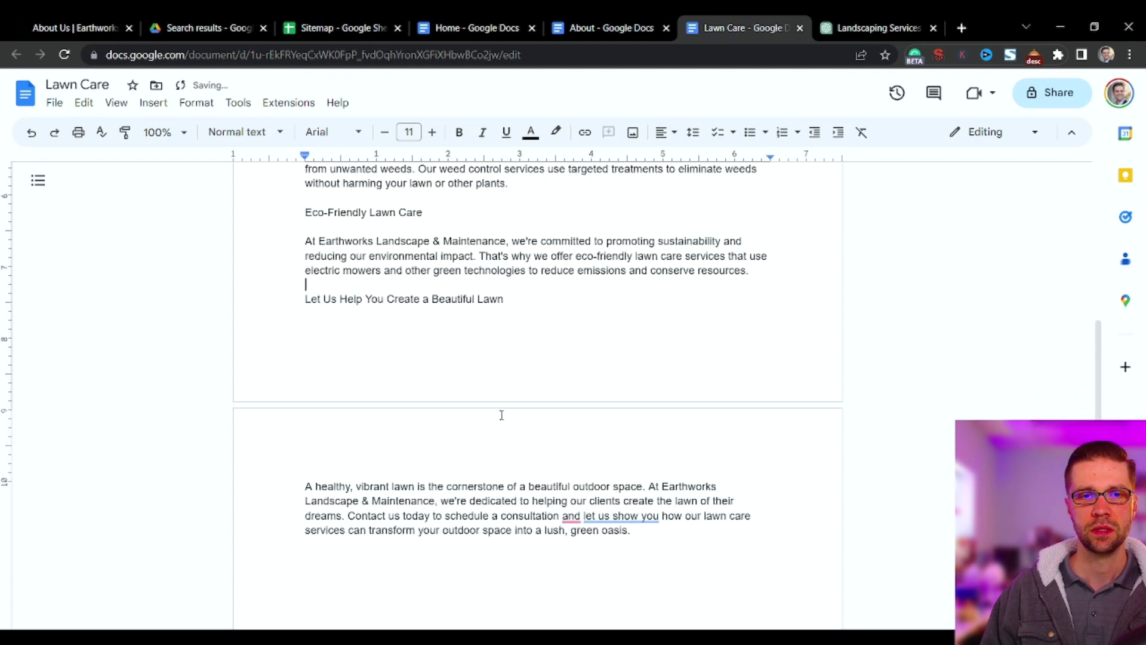
# Switch to ChatGPT and send the prompt "please write a CTA paragraph to entice visitors to call us"
pyautogui.scroll(2, 384, 258)
pyautogui.scroll(8, 541, 487)
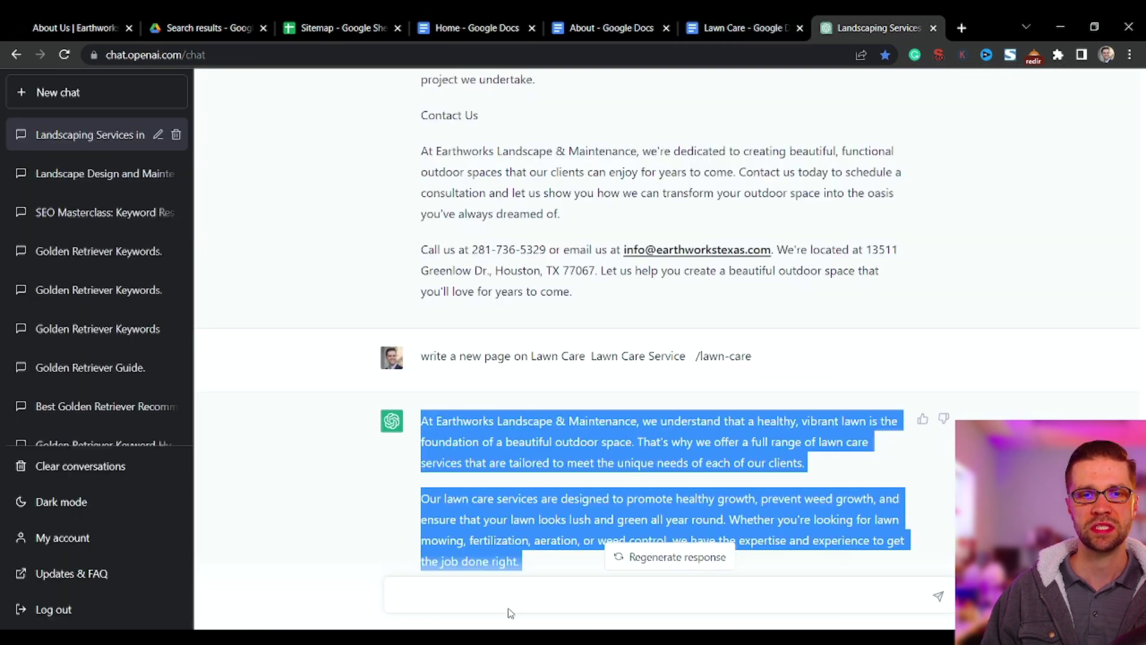
pyautogui.click(878, 27)
pyautogui.write('ple')
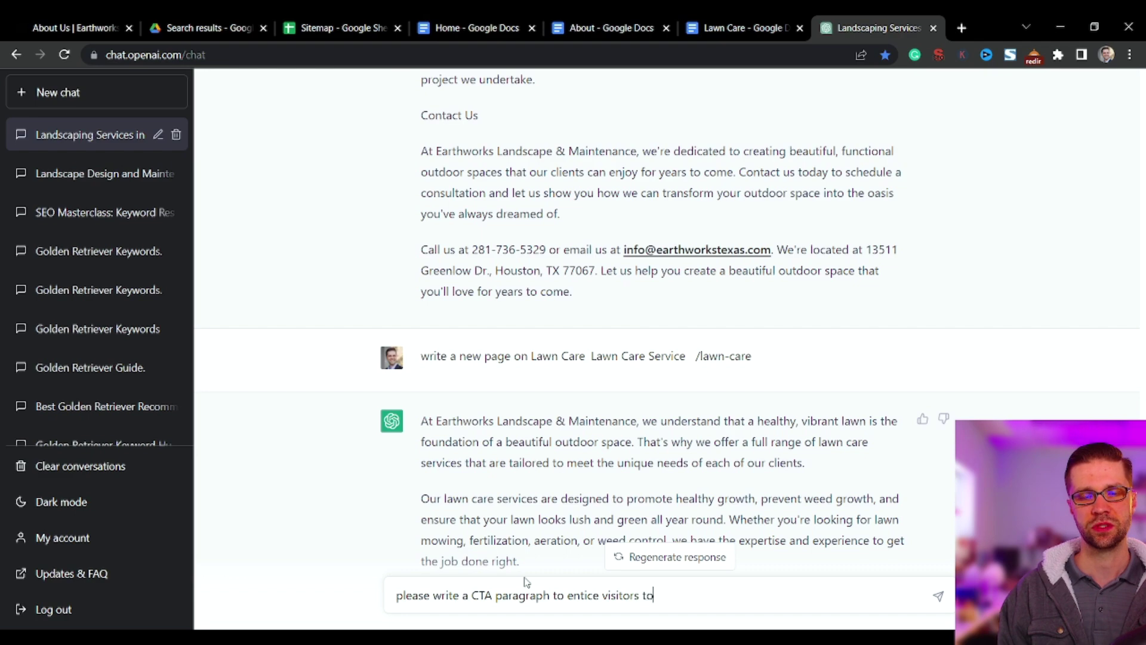
pyautogui.write('us')
pyautogui.press('Return')
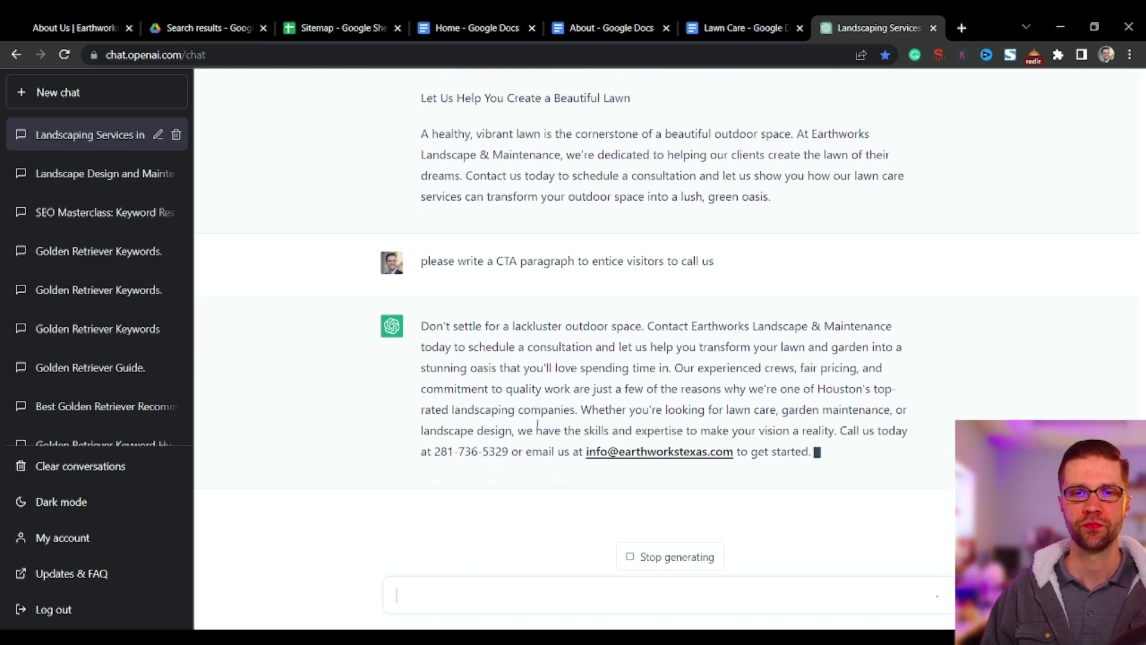
# Copy the generated CTA paragraph into the Lawn Care document, on a new line after the closing paragraph
pyautogui.moveTo(837, 458); pyautogui.dragTo(425, 327)
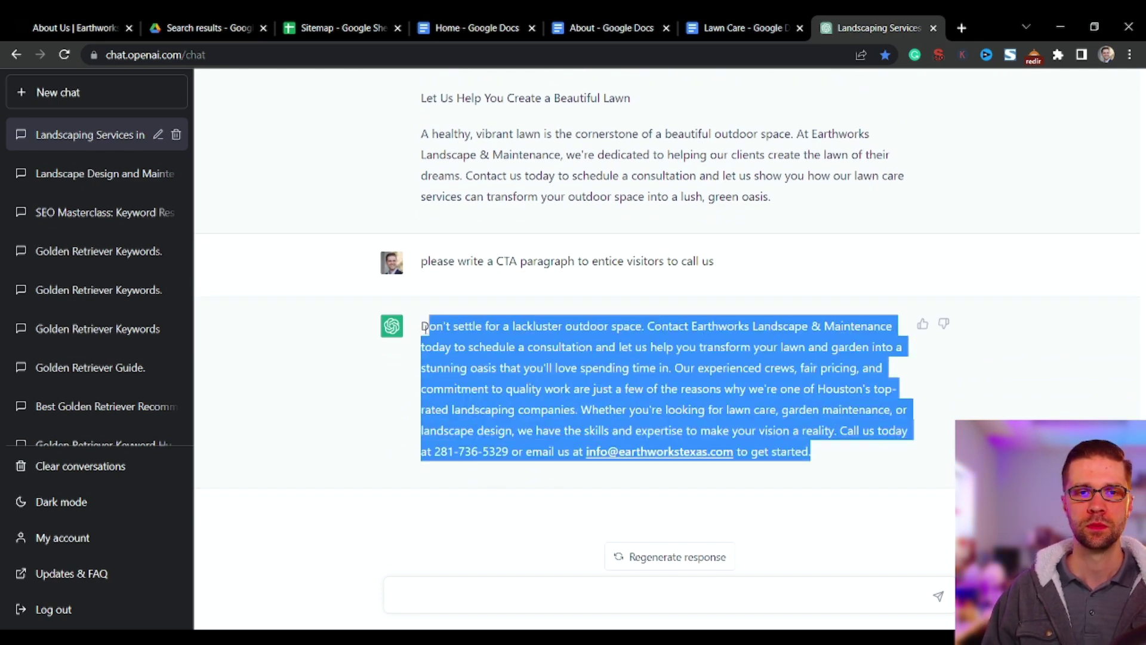
pyautogui.click(744, 28)
pyautogui.scroll(-10, 597, 439)
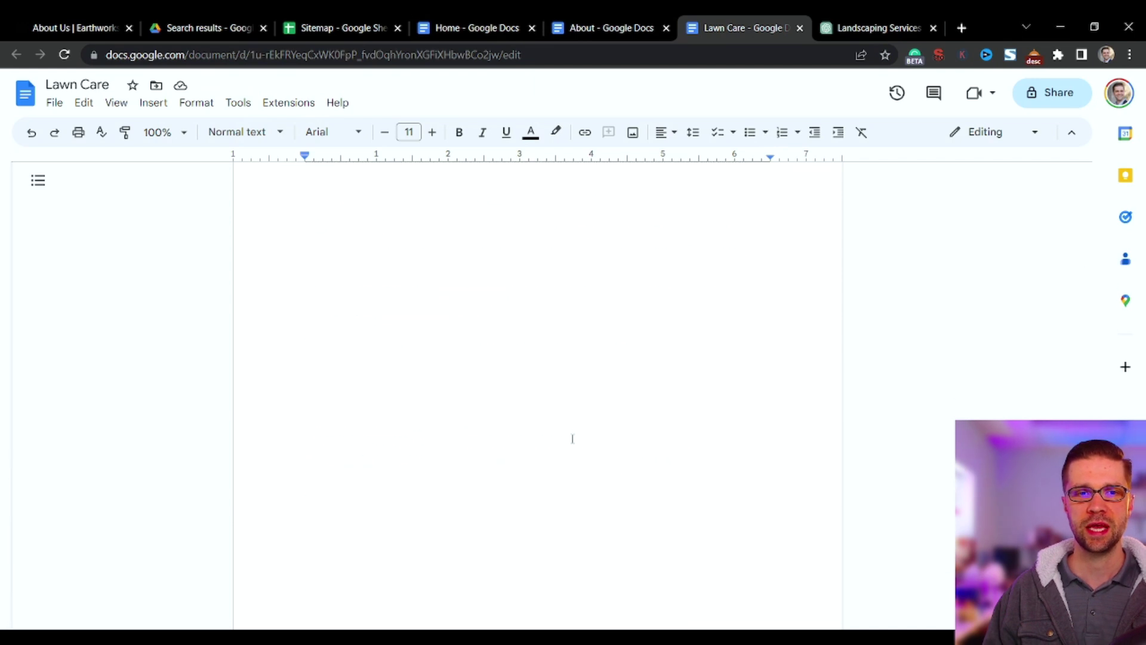
pyautogui.click(627, 441)
pyautogui.press('Return')
pyautogui.hotkey('ctrl', 'v')
# Clear the formatting of the whole Lawn Care document and add an "<H2>" contact heading above the CTA paragraph
pyautogui.hotkey('ctrl', 'a')
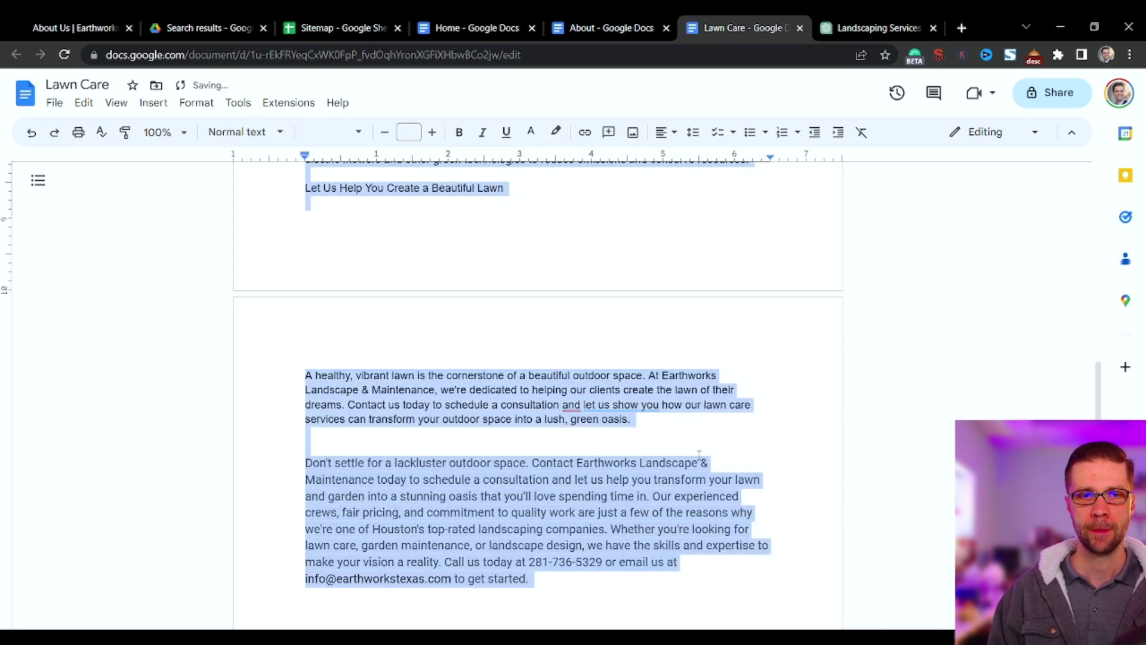
pyautogui.hotkey('ctrl', '\\')
pyautogui.click(683, 431)
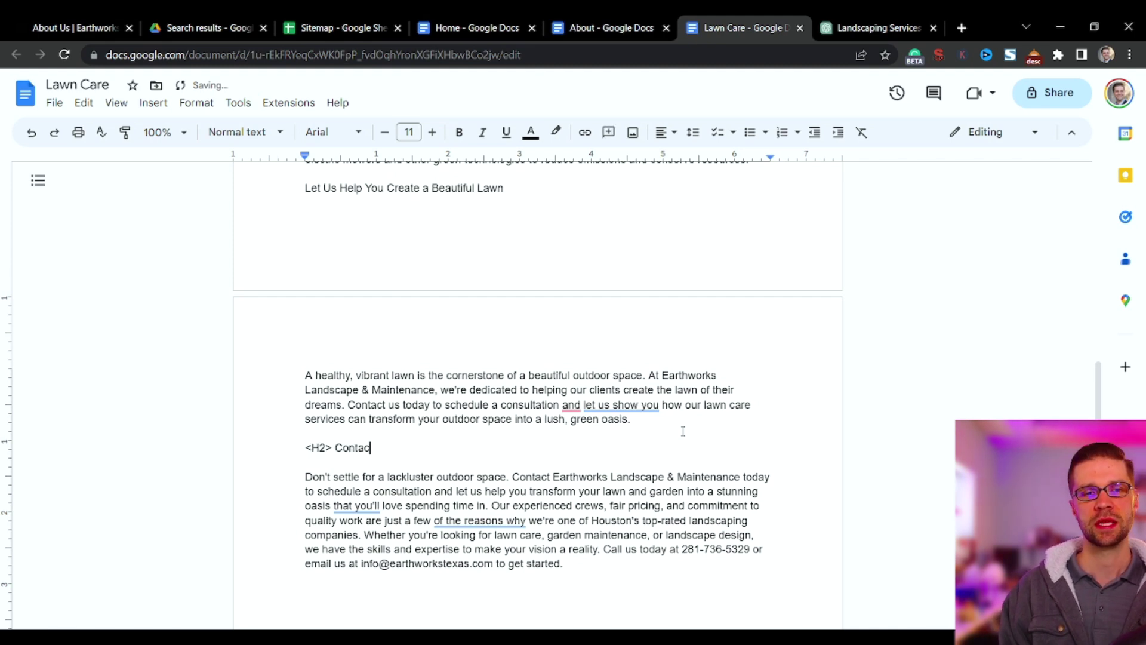
pyautogui.scroll(10, 645, 453)
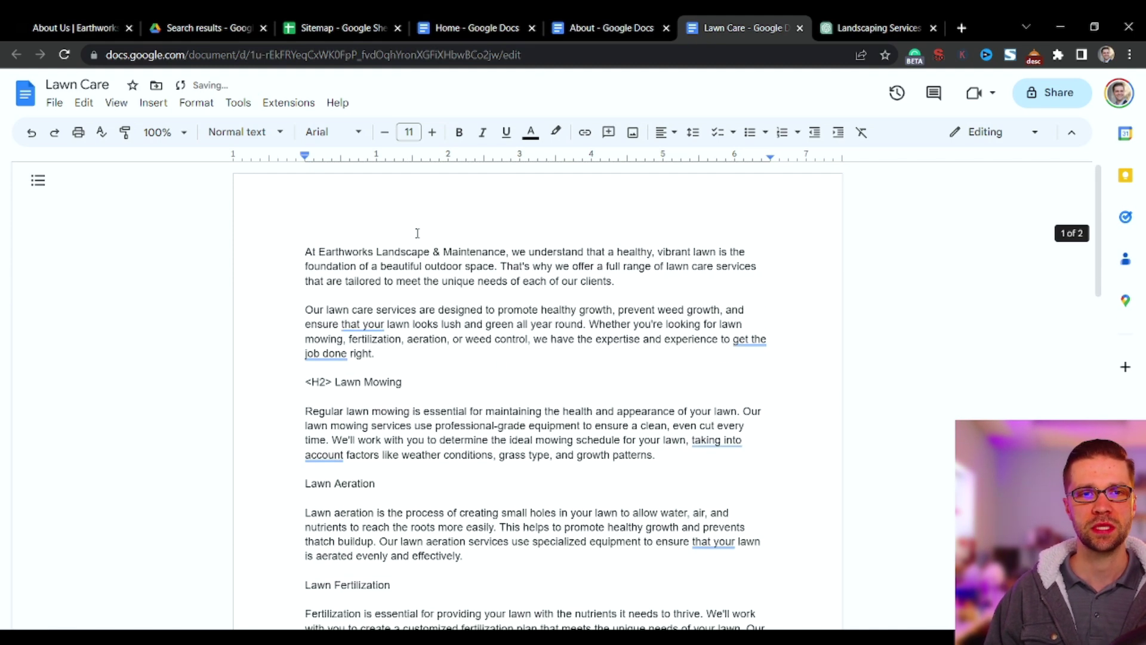
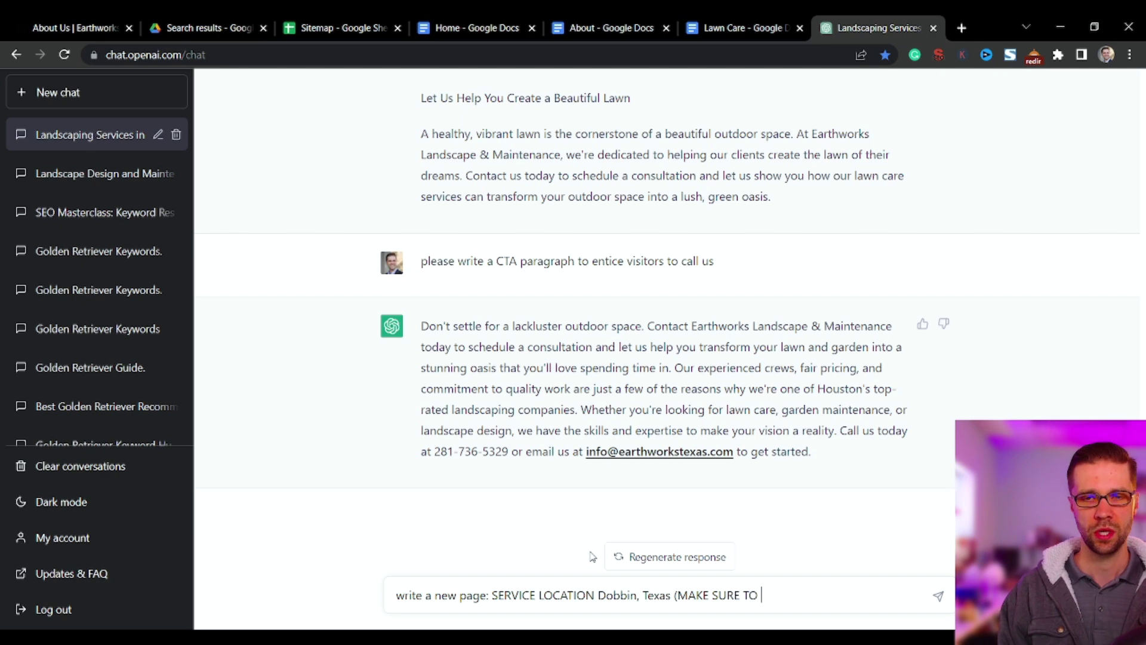
# Ask ChatGPT for a new SERVICE LOCATION page for Dobbin, Texas, that talks about the area so clients know their unique needs are understood
pyautogui.write('AREA ')
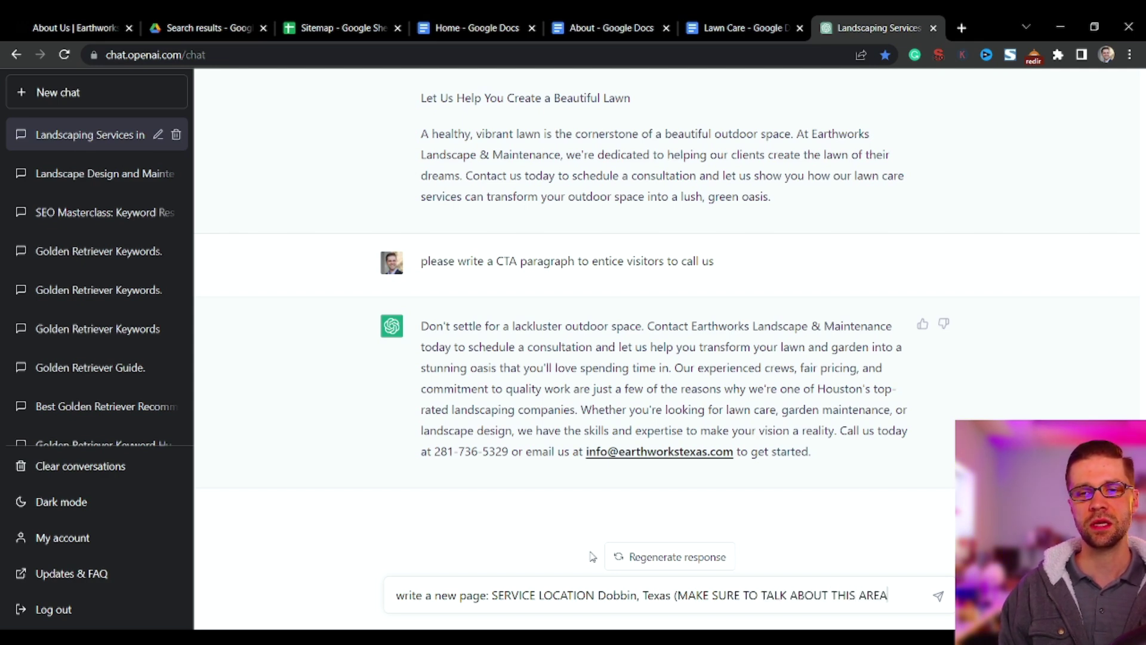
pyautogui.write('SO THAT CLIENTS K')
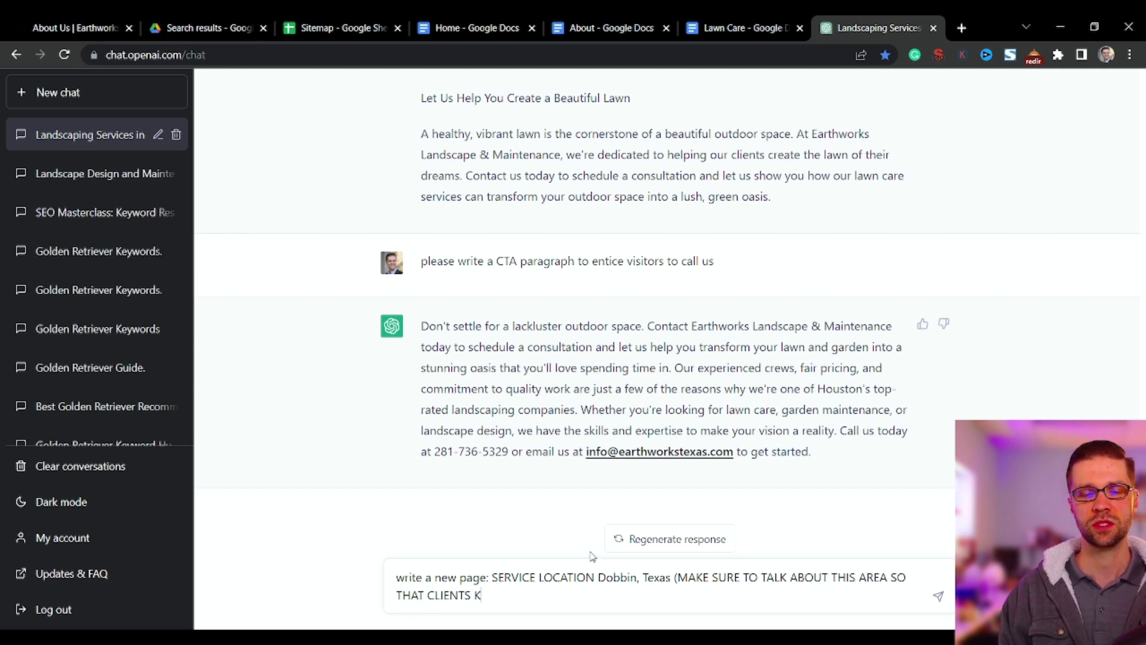
pyautogui.write('NOW WE UNDERSTAND THEI')
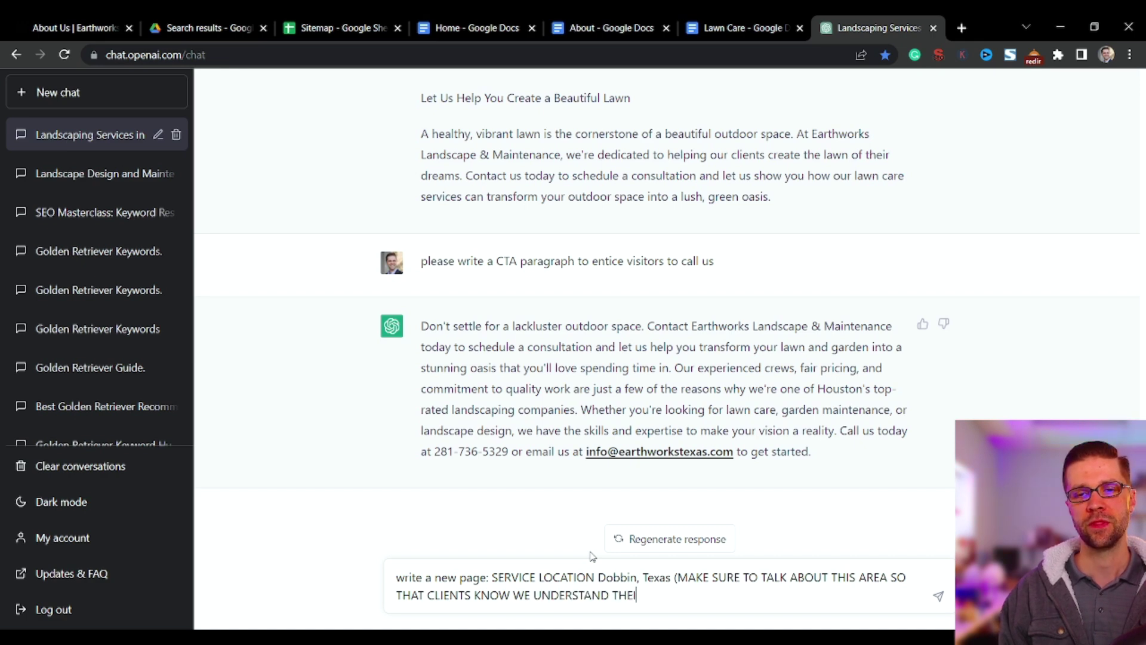
pyautogui.write('R UNIQUE NEEDS)')
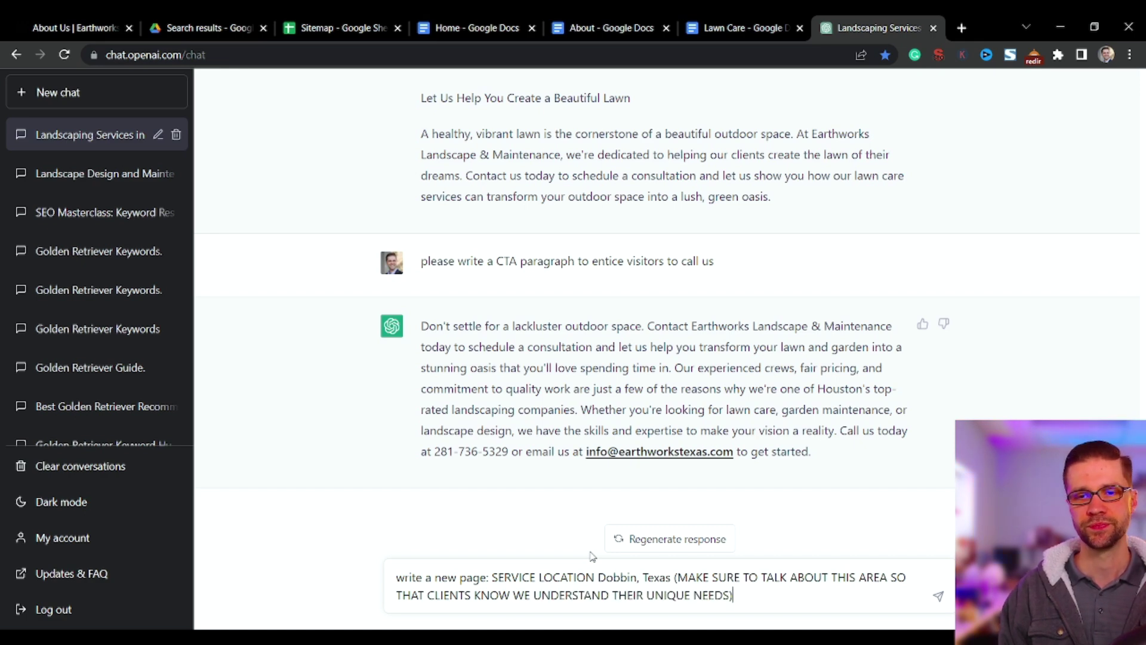
pyautogui.press('Return')
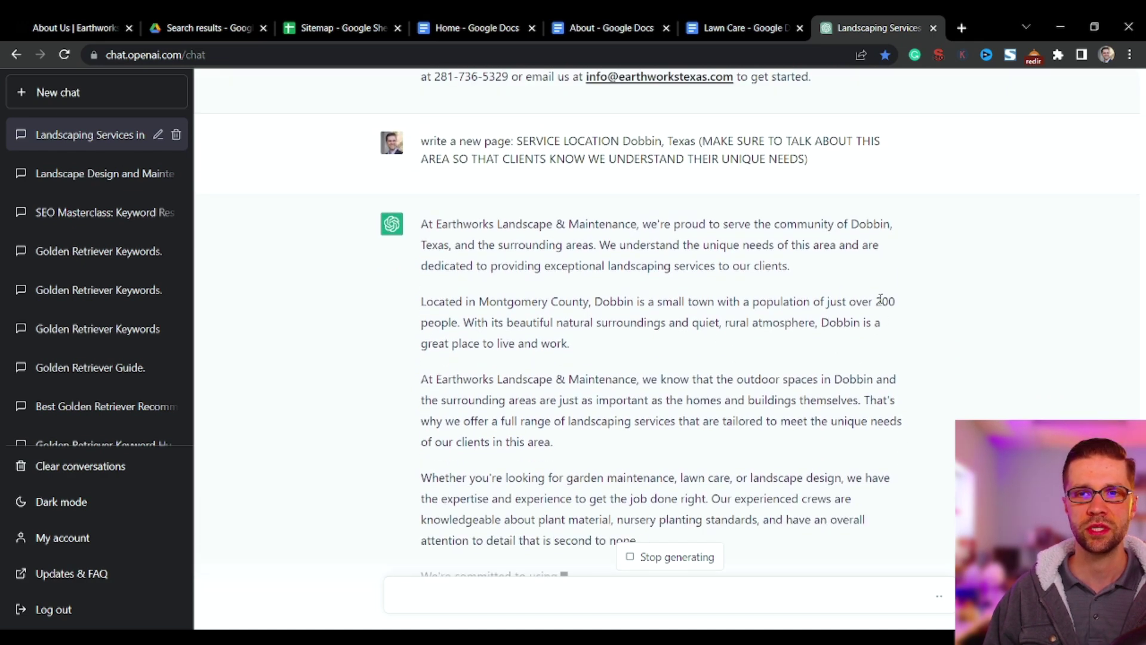
# Read through the generated Dobbin, Texas page, examining its description of the town and its local references
pyautogui.moveTo(466, 328); pyautogui.dragTo(592, 327)
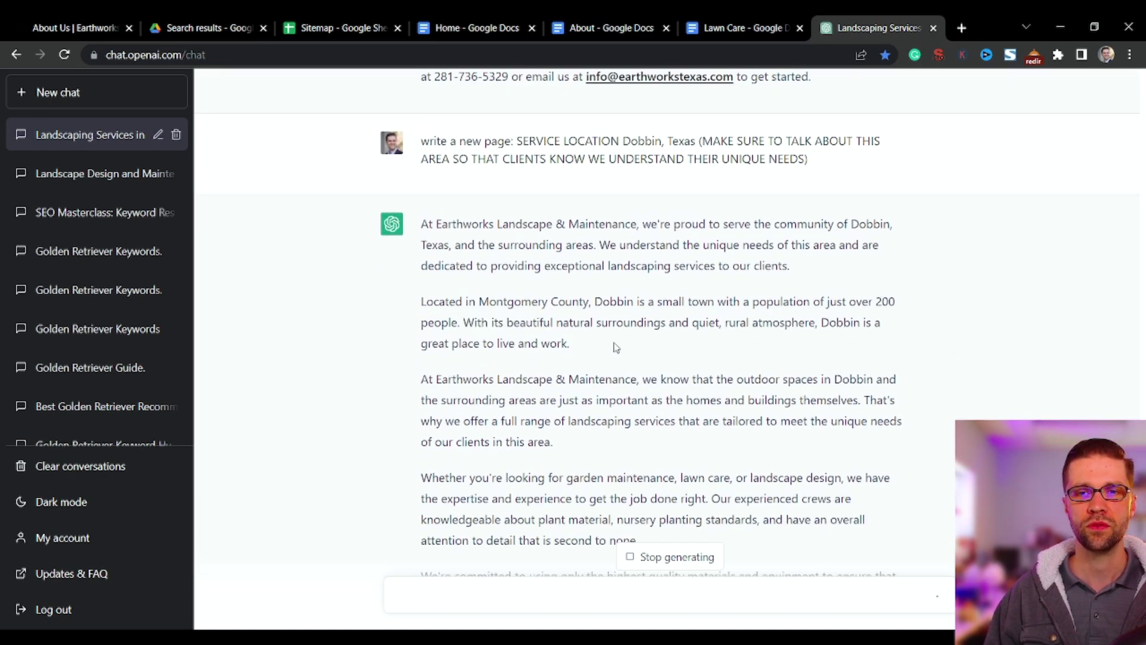
pyautogui.moveTo(738, 380); pyautogui.dragTo(793, 399)
pyautogui.click(793, 398)
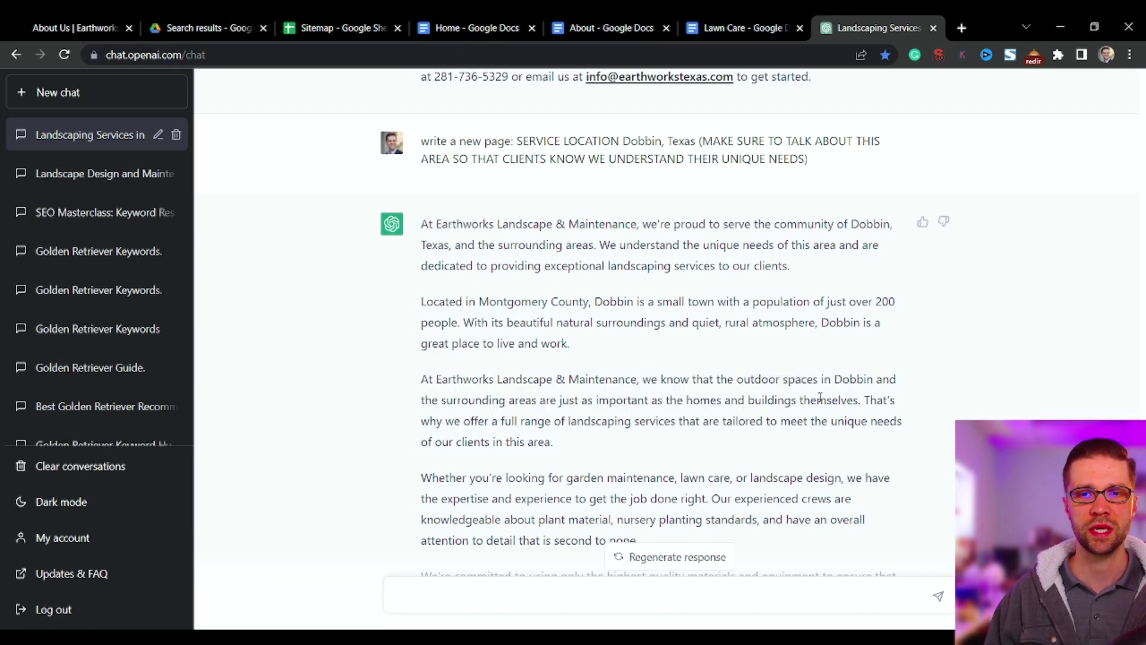
pyautogui.scroll(-5, 602, 418)
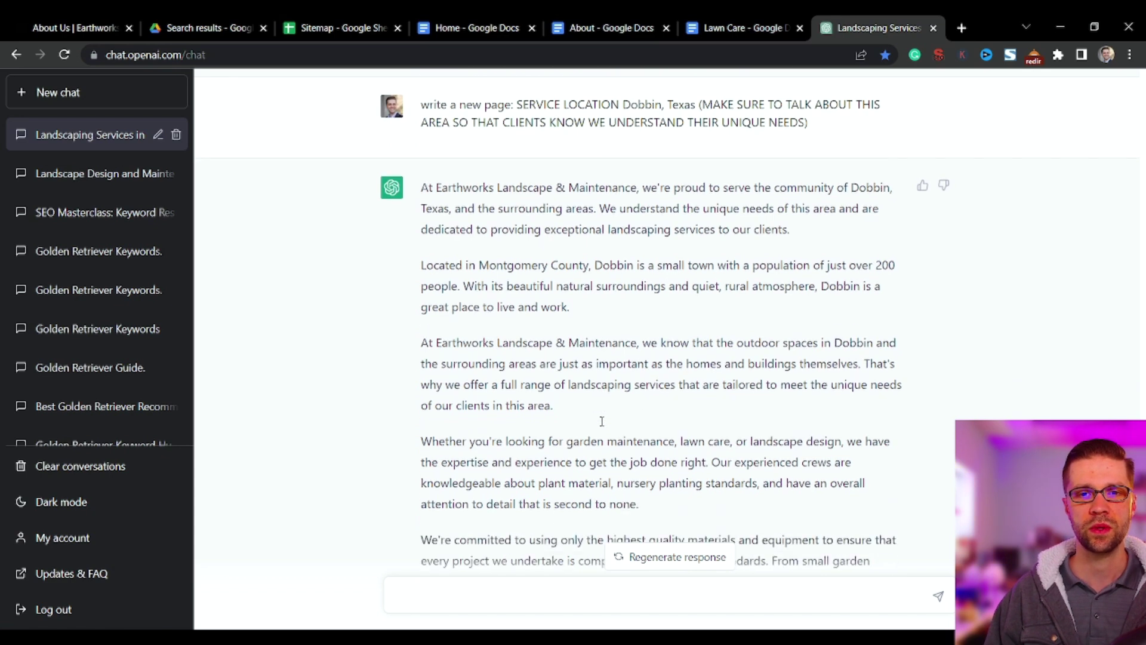
pyautogui.scroll(2, 478, 413)
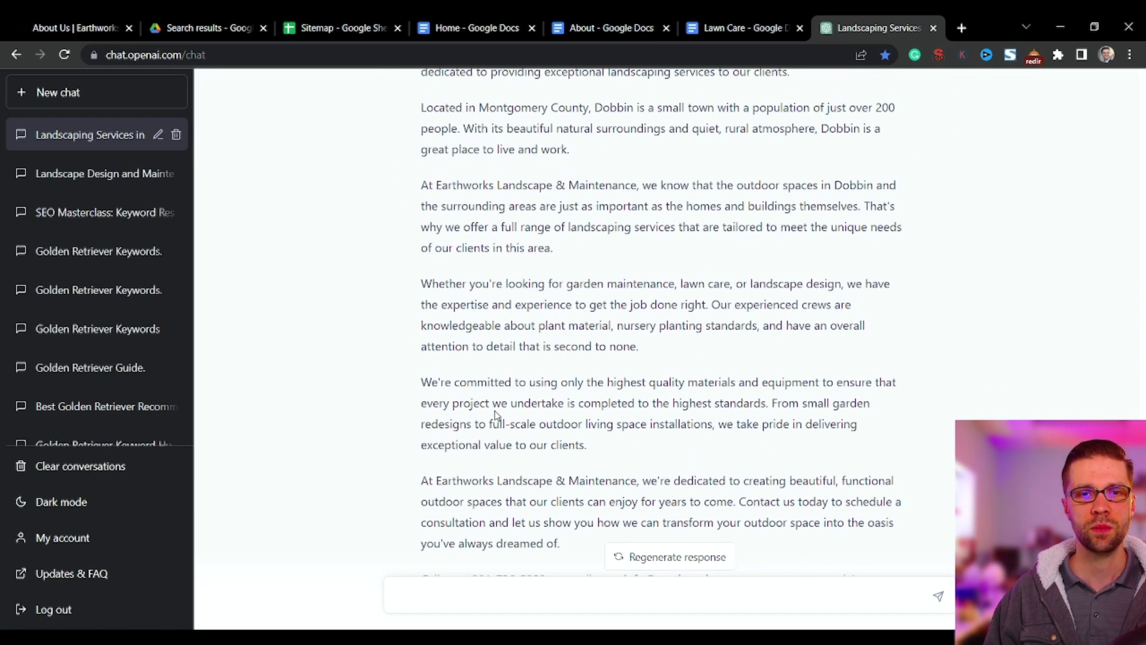
pyautogui.scroll(2, 521, 416)
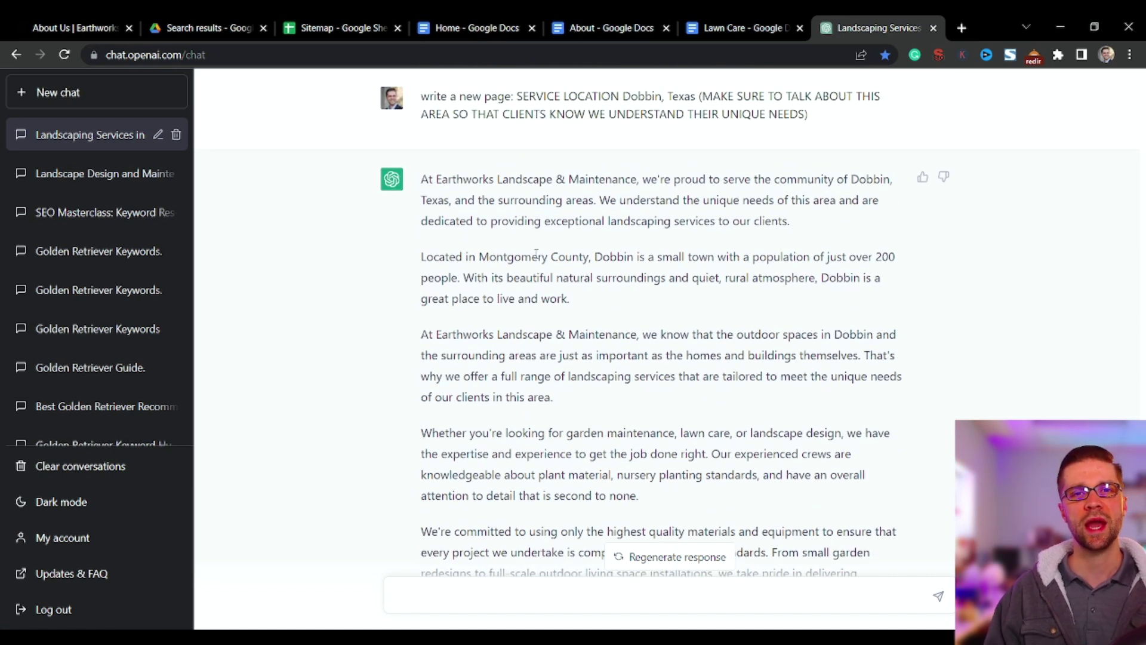
pyautogui.moveTo(478, 256); pyautogui.dragTo(631, 257)
pyautogui.click(726, 286)
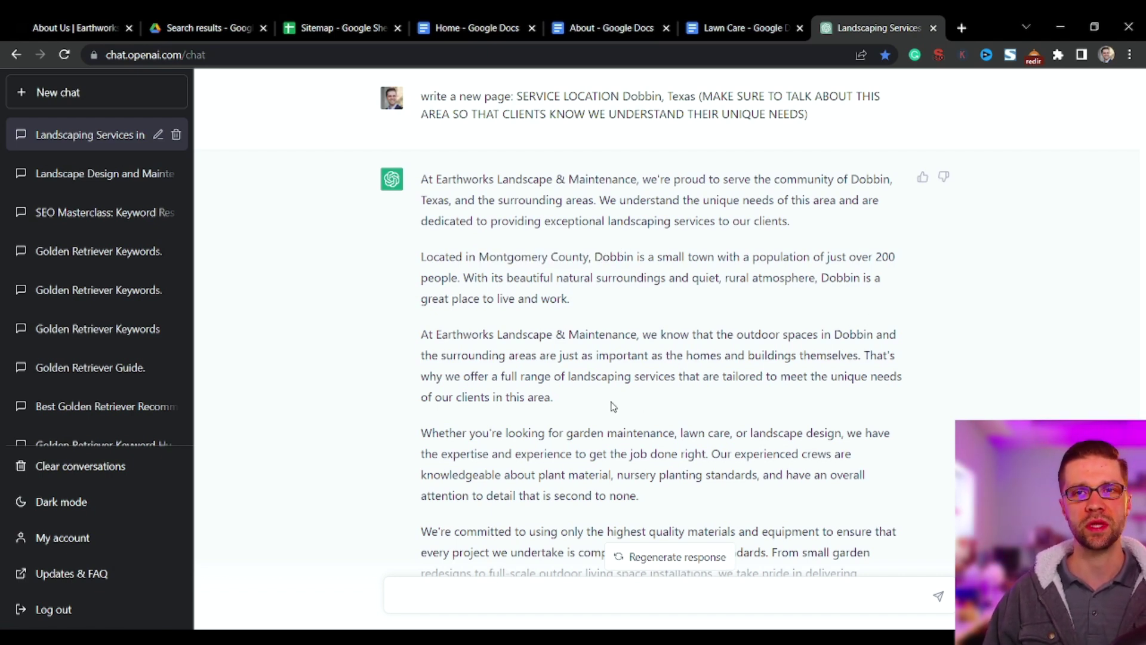
# Review the pages and service locations in the Sitemap spreadsheet alongside the full Dobbin page text in ChatGPT
pyautogui.click(334, 27)
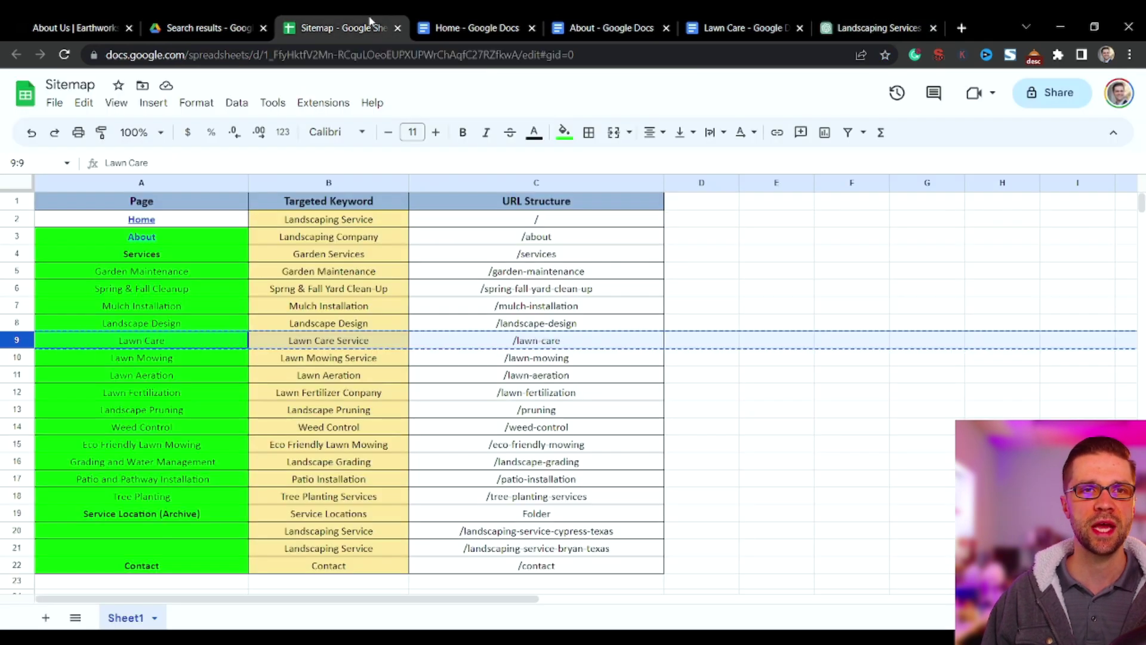
pyautogui.scroll(-2, 326, 449)
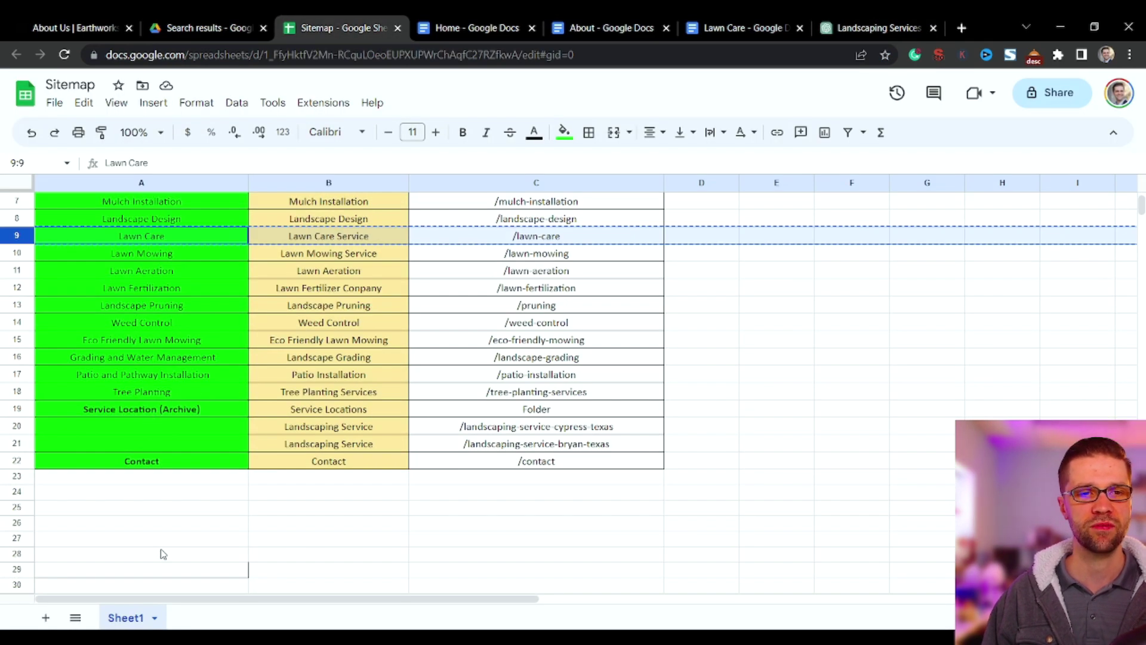
pyautogui.click(874, 28)
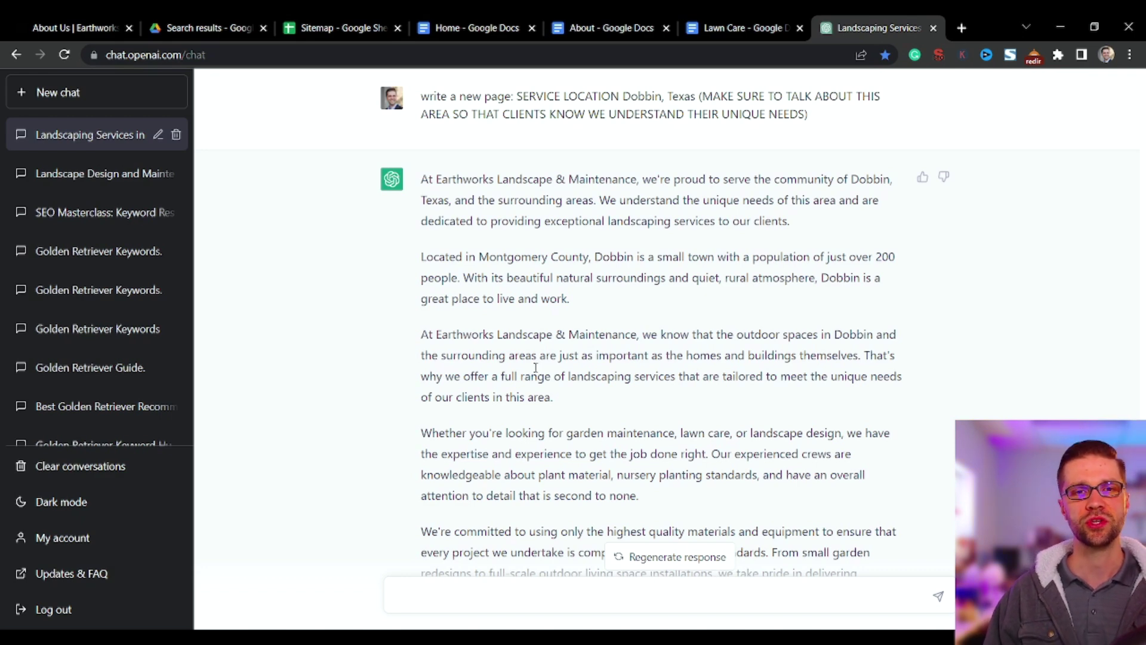
pyautogui.scroll(-2, 535, 368)
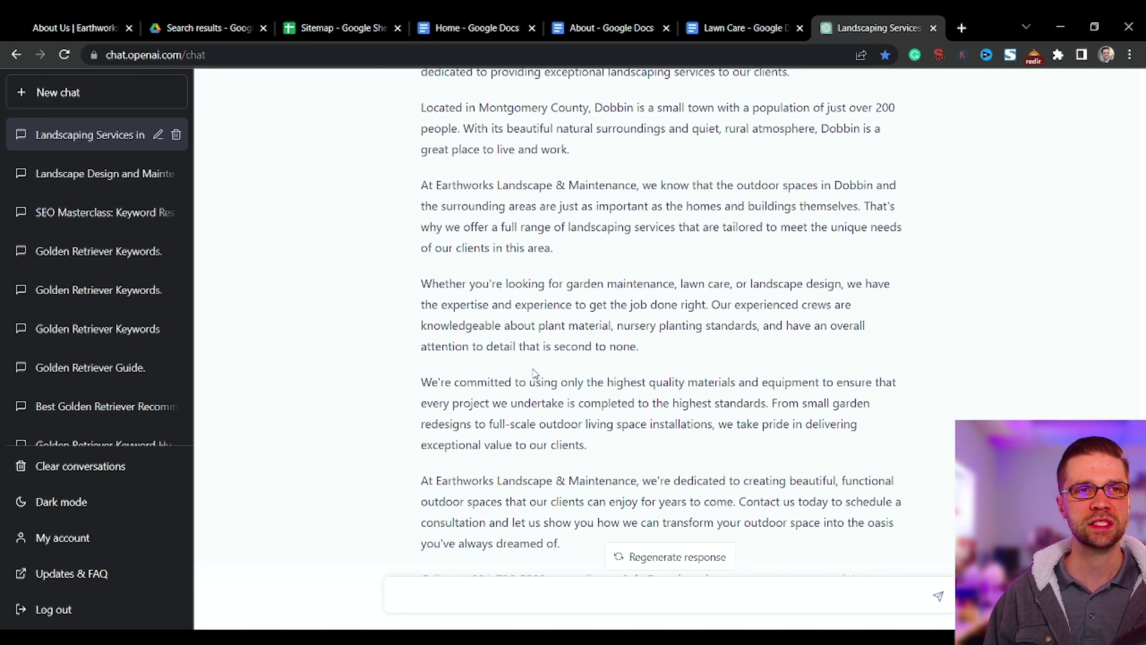
pyautogui.scroll(5, 530, 376)
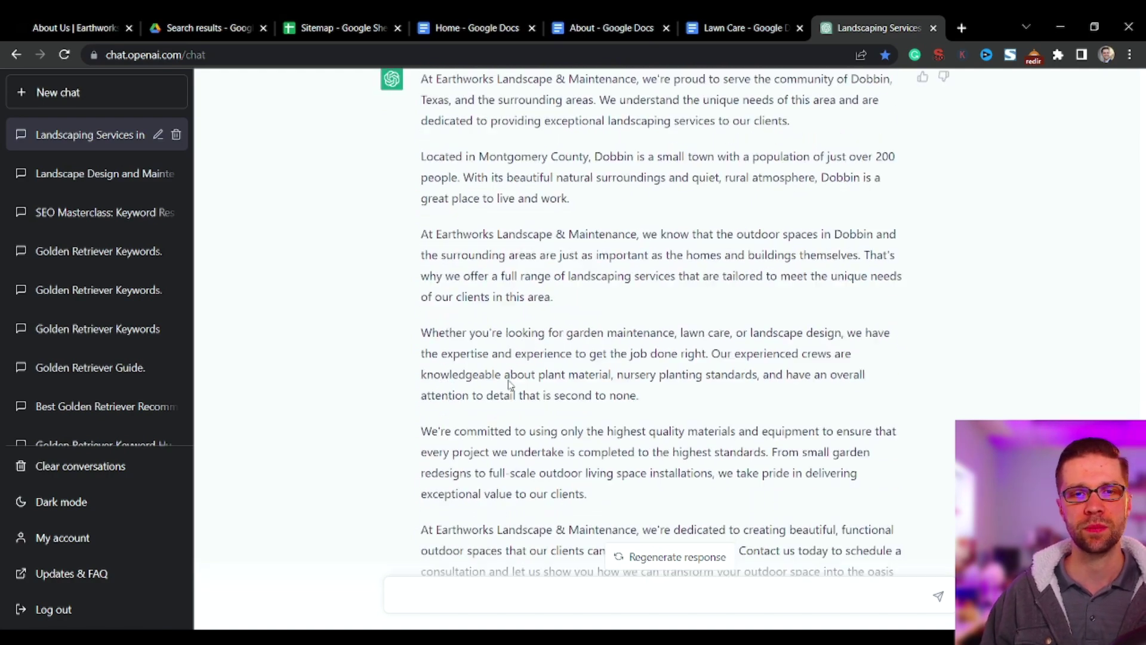
pyautogui.moveTo(426, 403); pyautogui.dragTo(893, 459)
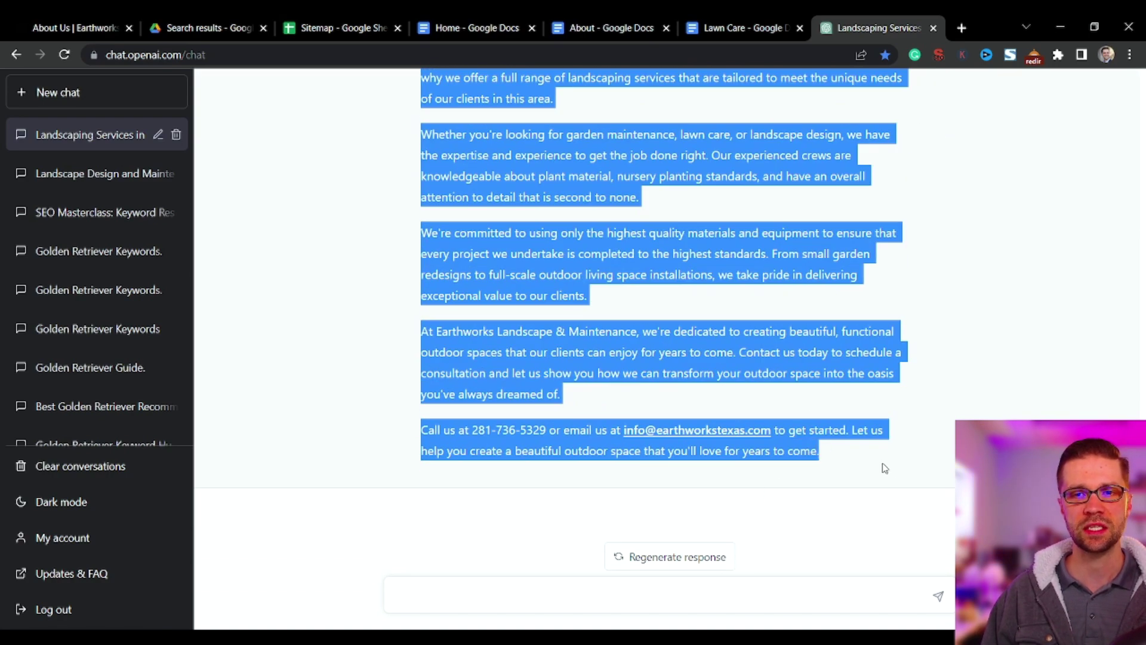
pyautogui.click(669, 296)
pyautogui.scroll(5, 629, 402)
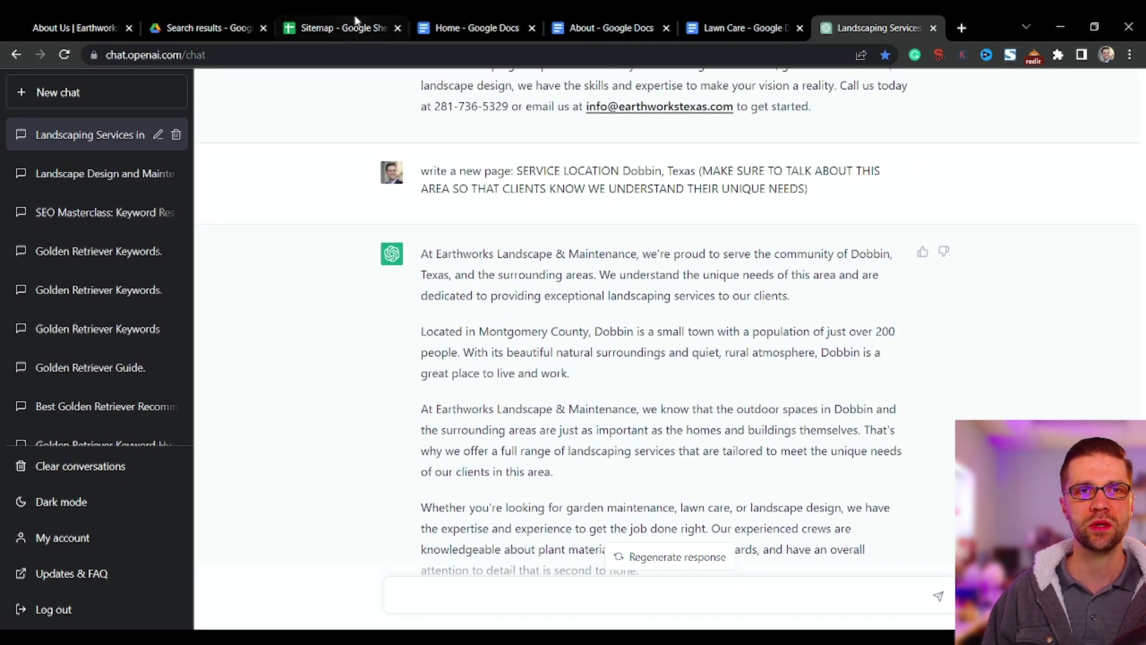
pyautogui.click(337, 28)
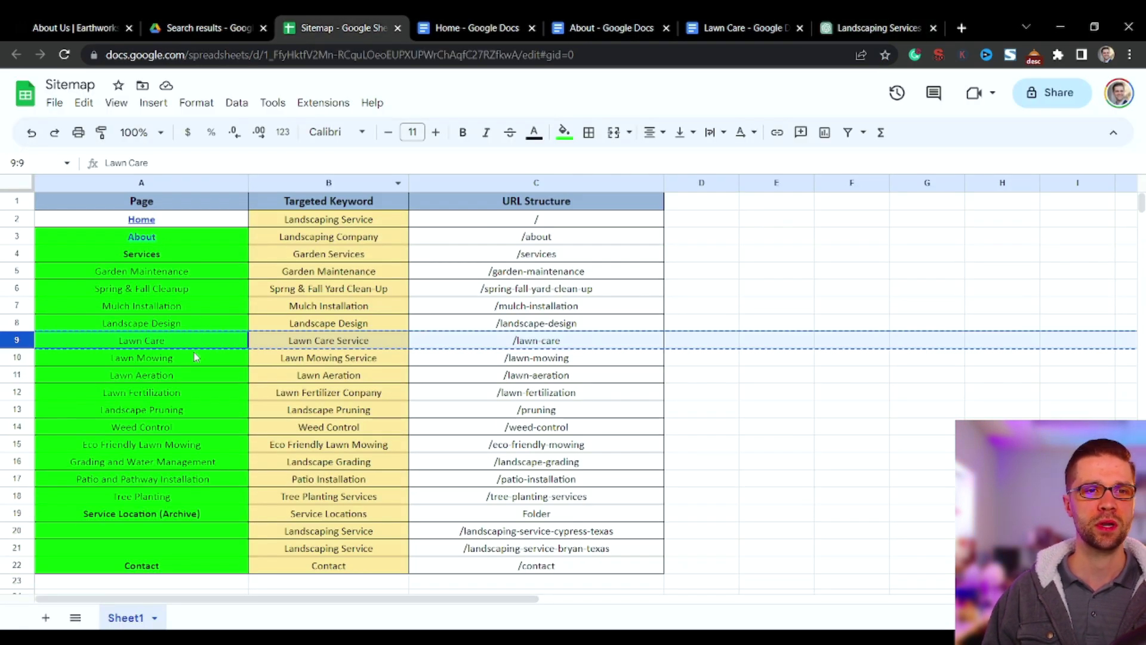
pyautogui.scroll(-1, 258, 458)
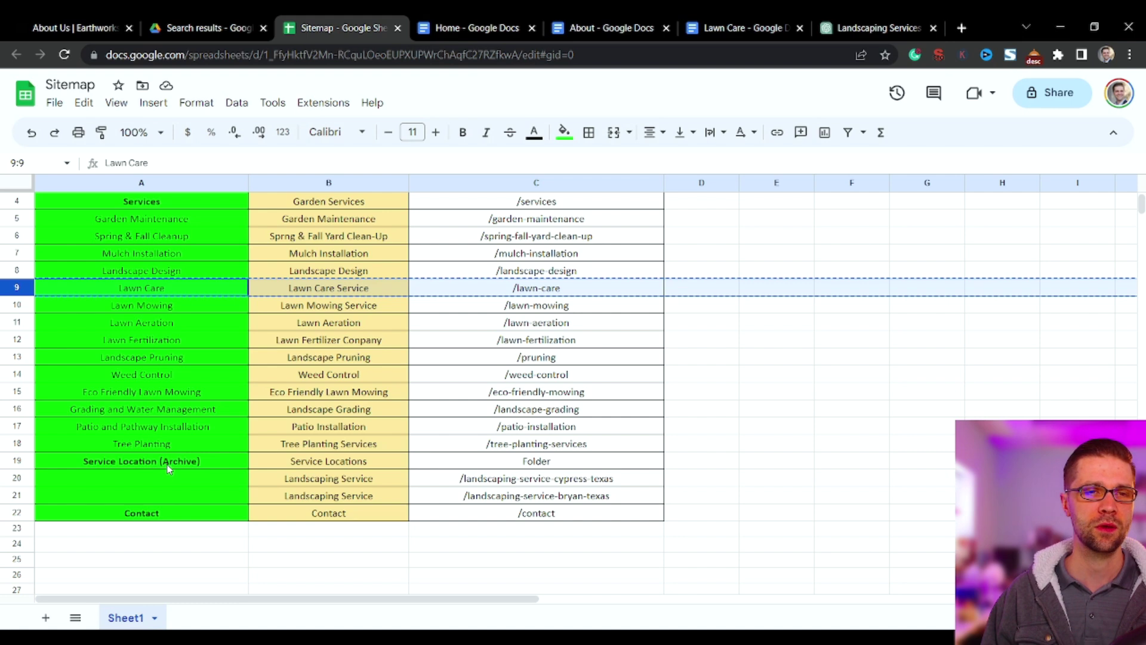
pyautogui.scroll(1, 472, 425)
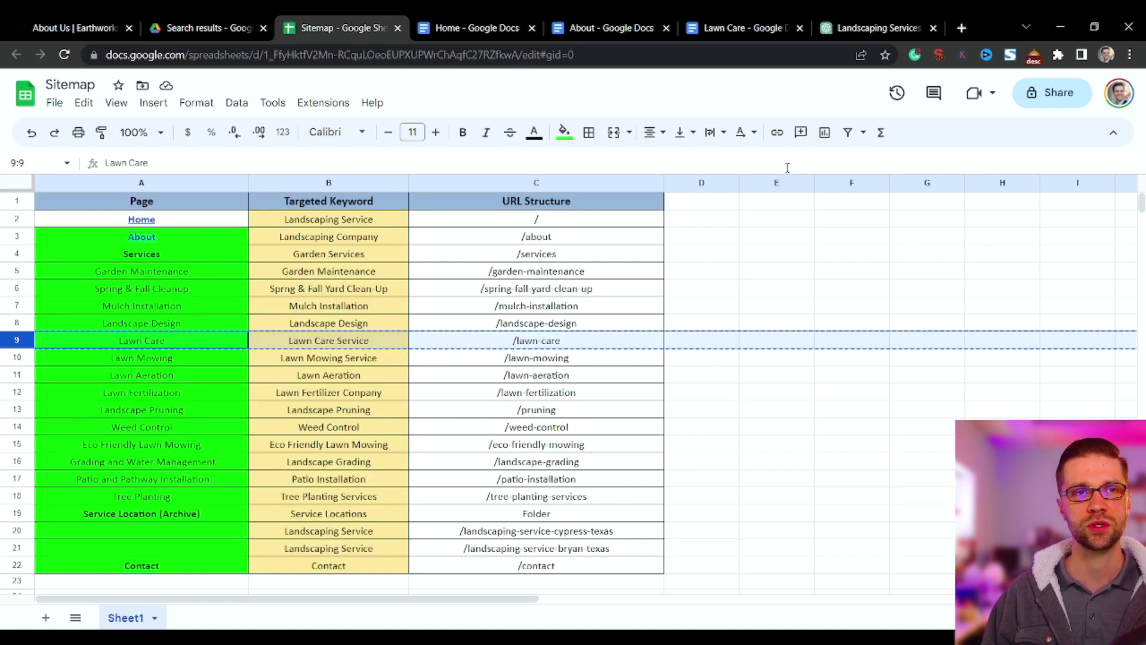
pyautogui.click(886, 23)
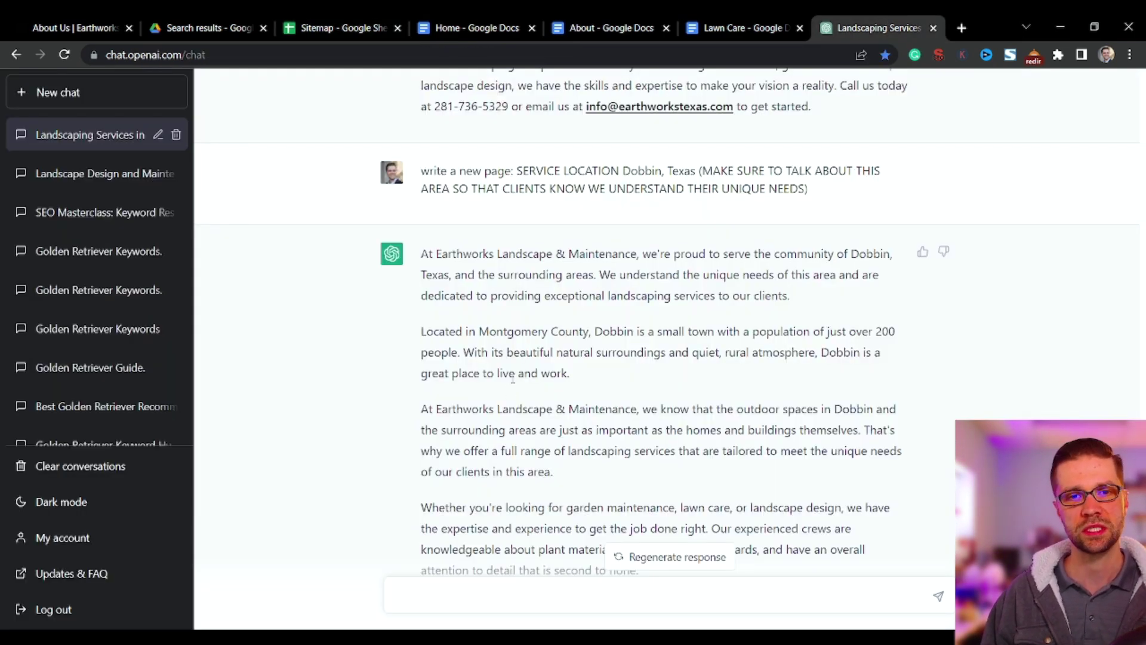